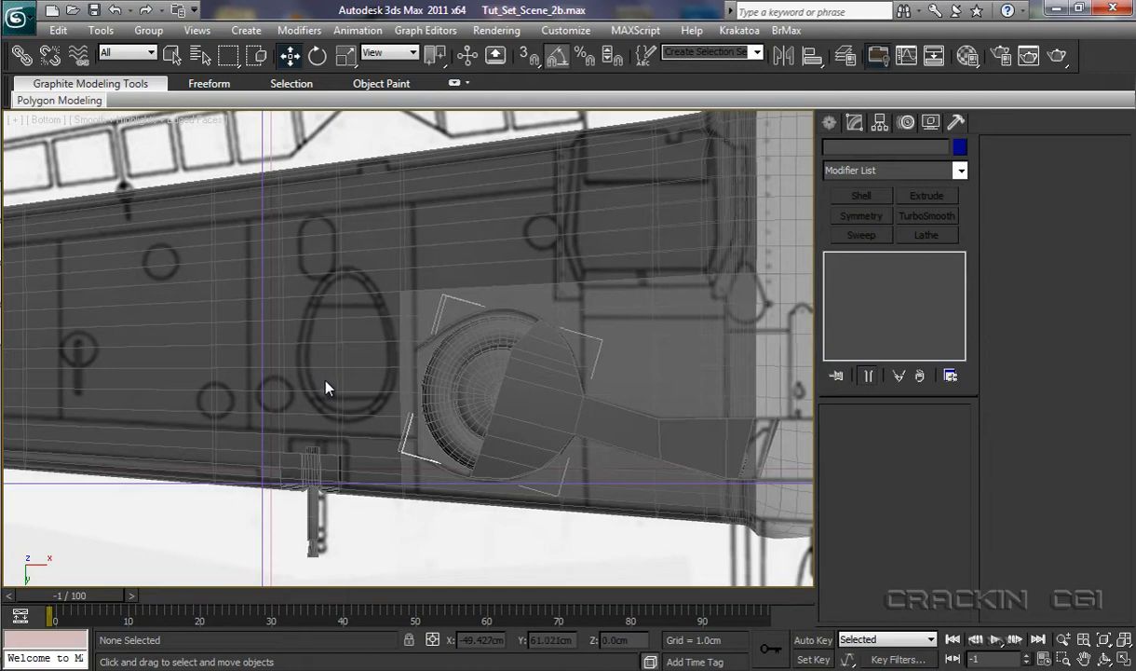
Step: Create a sphere of about 4.7 cm radius in the Front view, matching the round bulge drawn beneath the wing
{"action": "key", "text": "f"}
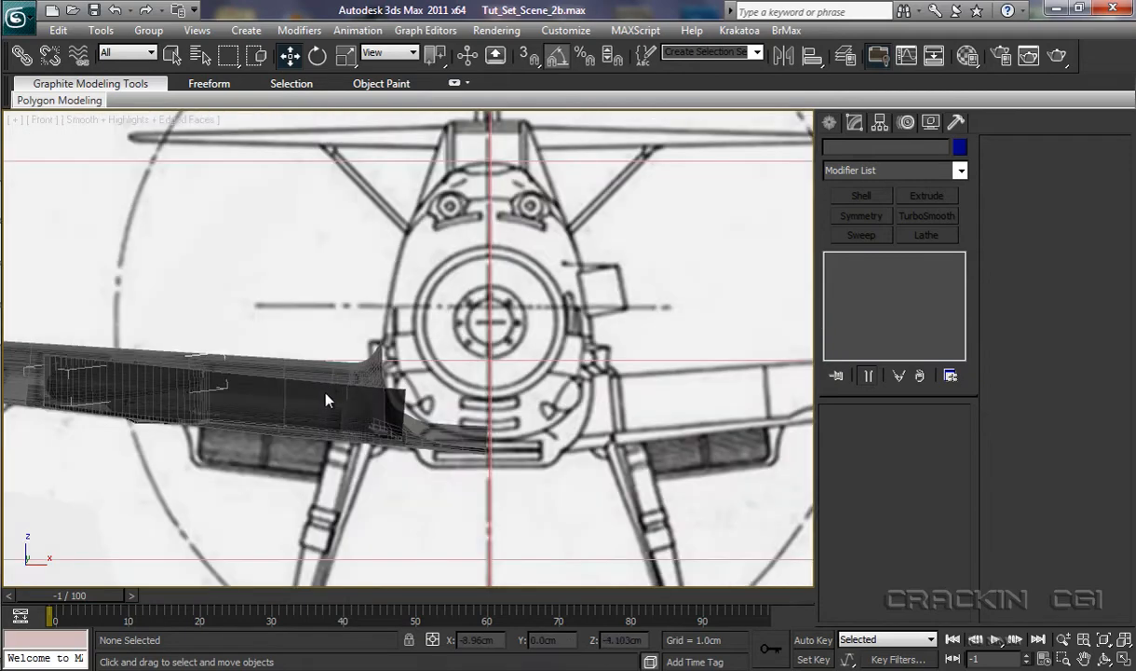
{"action": "middle_click_drag", "start_coordinate": [338, 437], "coordinate": [678, 370]}
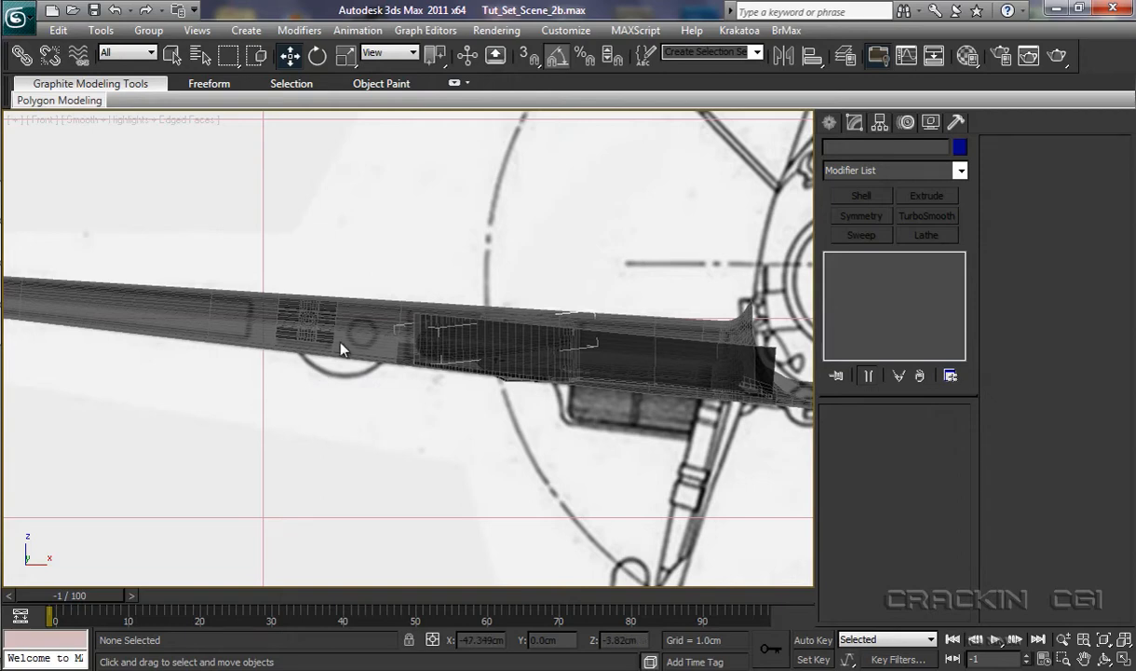
{"action": "left_click", "coordinate": [833, 123]}
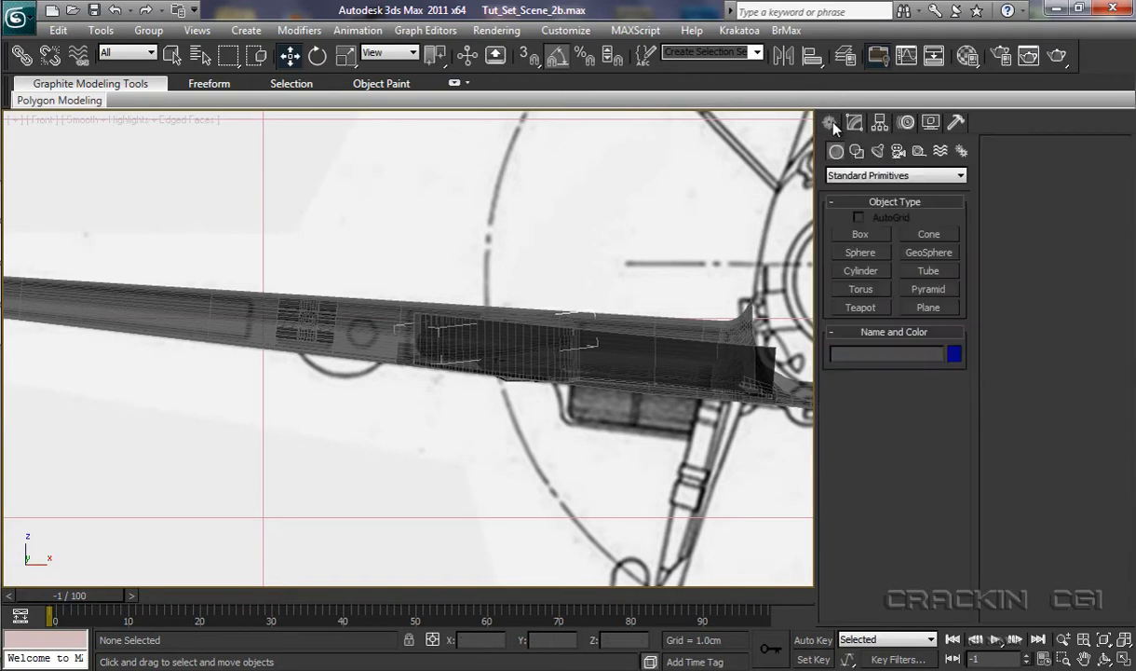
{"action": "left_click", "coordinate": [860, 252]}
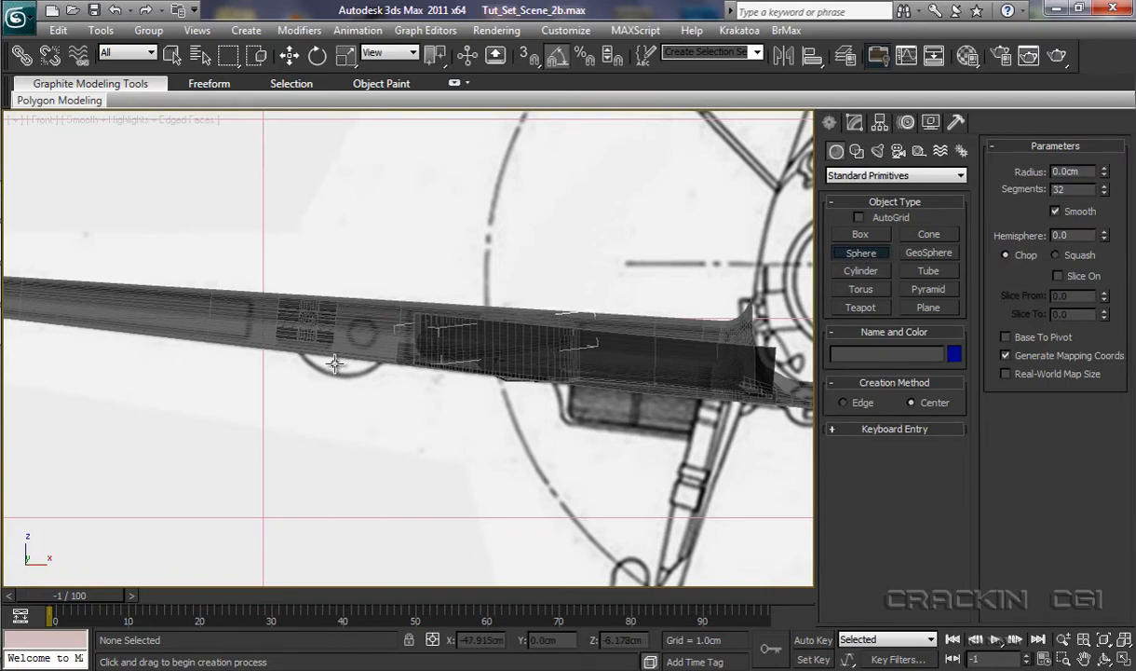
{"action": "left_click_drag", "start_coordinate": [342, 333], "coordinate": [376, 363]}
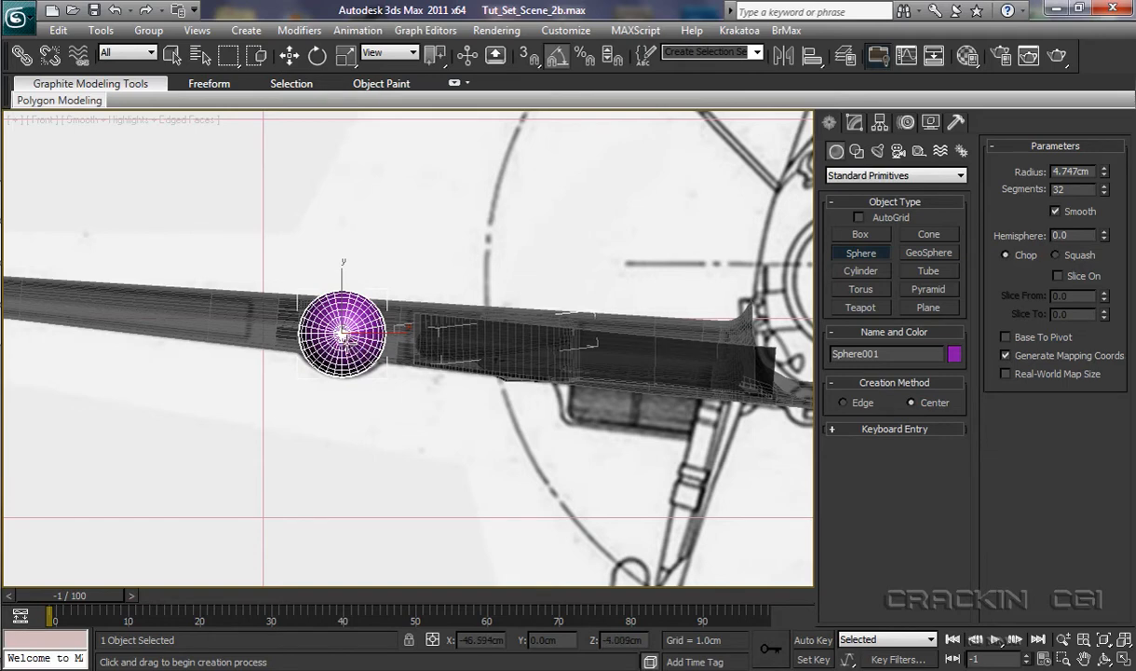
{"action": "key", "text": "w"}
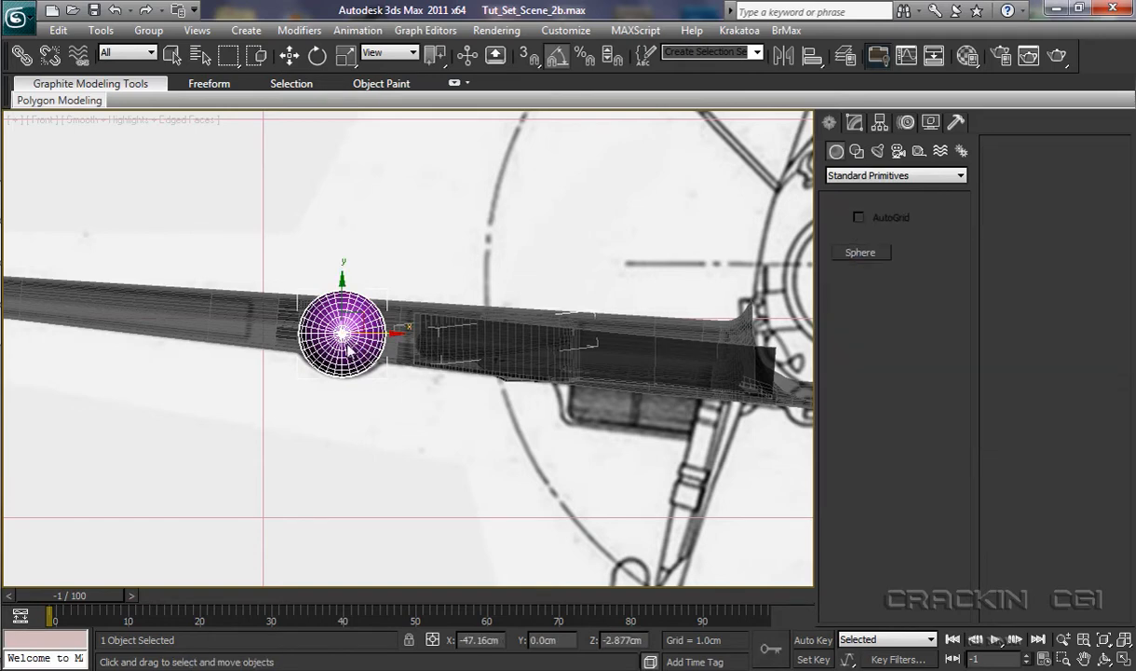
Step: Convert the new sphere to an Editable Poly
{"action": "right_click", "coordinate": [337, 336]}
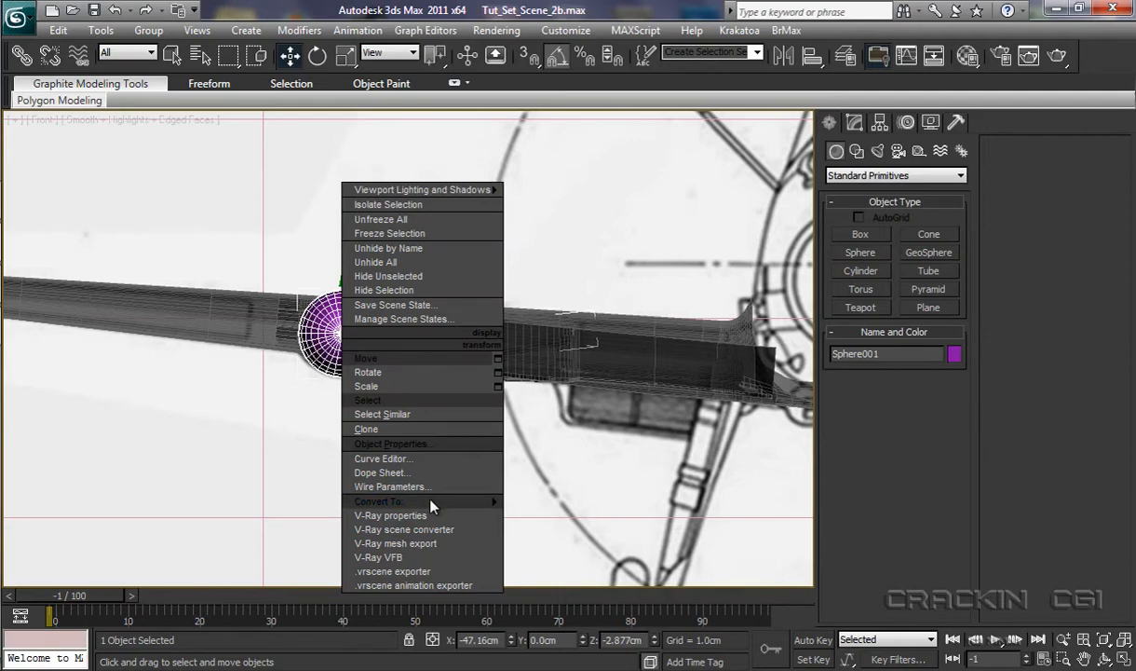
{"action": "mouse_move", "coordinate": [431, 503]}
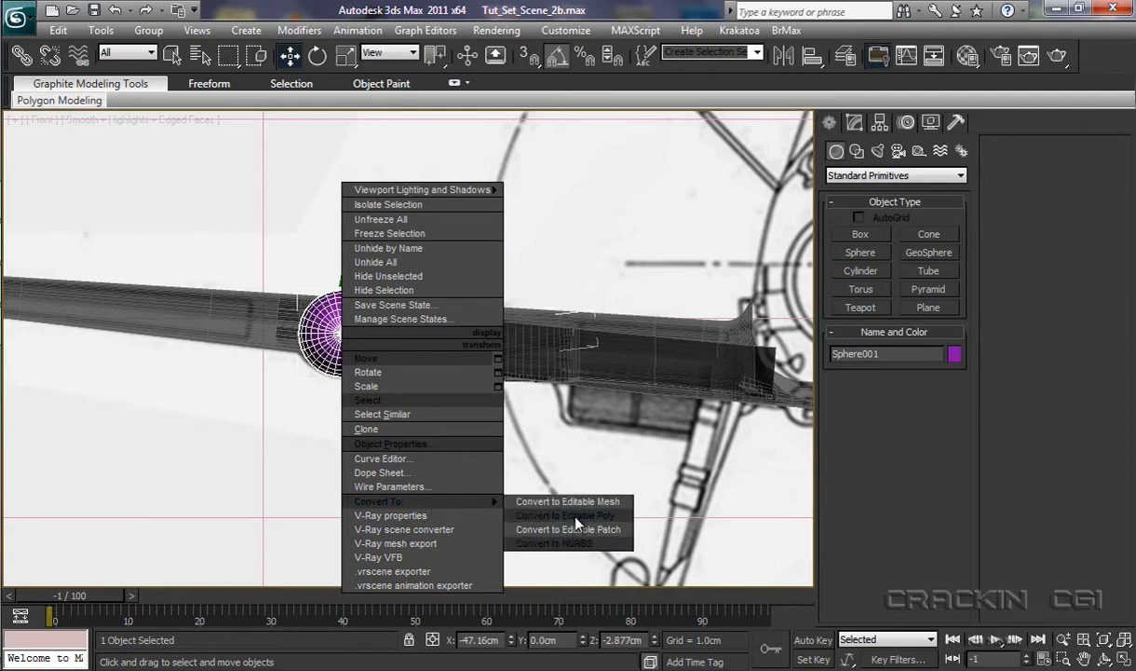
{"action": "left_click", "coordinate": [576, 517]}
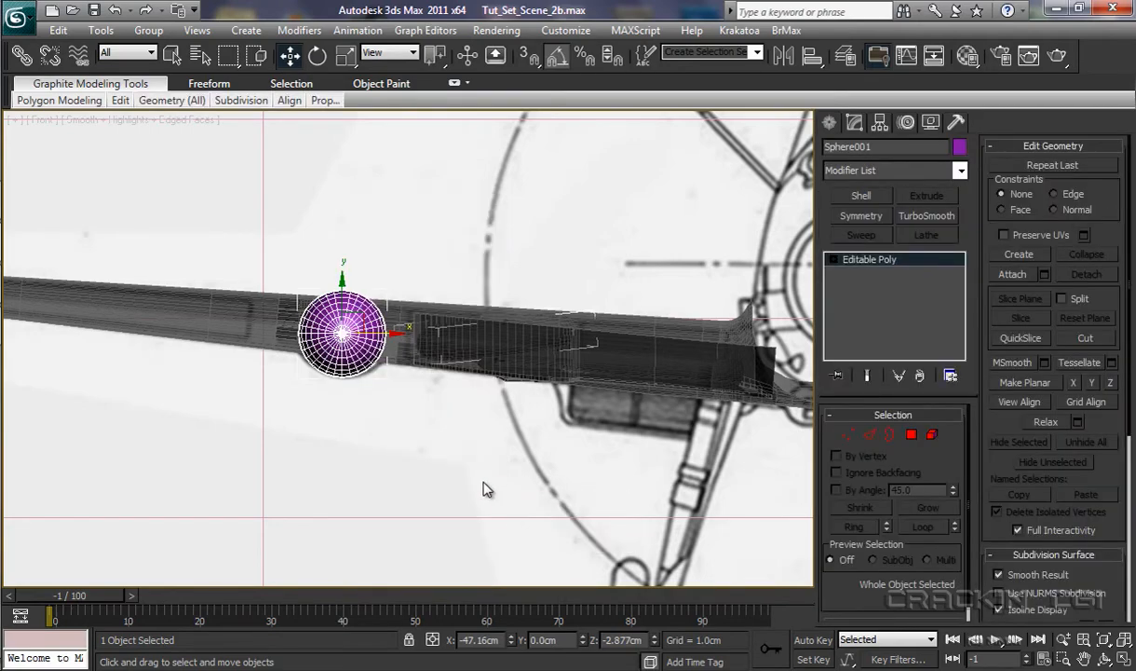
Step: Delete the vertices of the sphere's upper half, leaving its middle row, and return to object level
{"action": "scroll", "coordinate": [482, 444], "scroll_direction": "up", "scroll_amount": 6}
{"action": "middle_click_drag", "start_coordinate": [456, 401], "coordinate": [528, 449]}
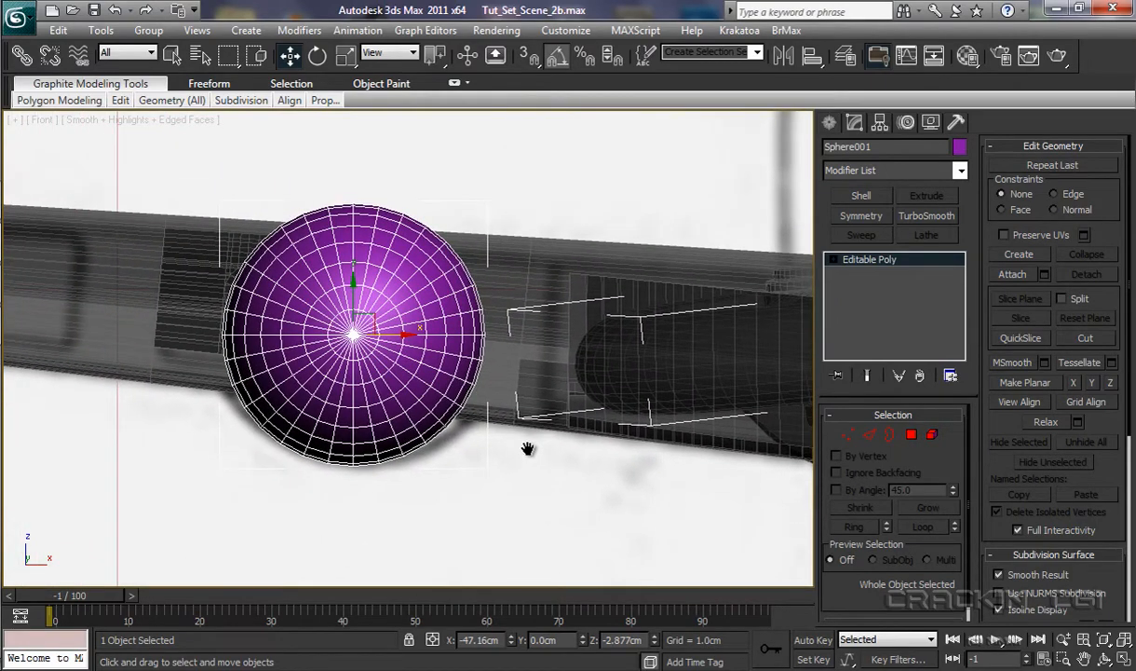
{"action": "left_click", "coordinate": [833, 261]}
{"action": "key", "text": "1"}
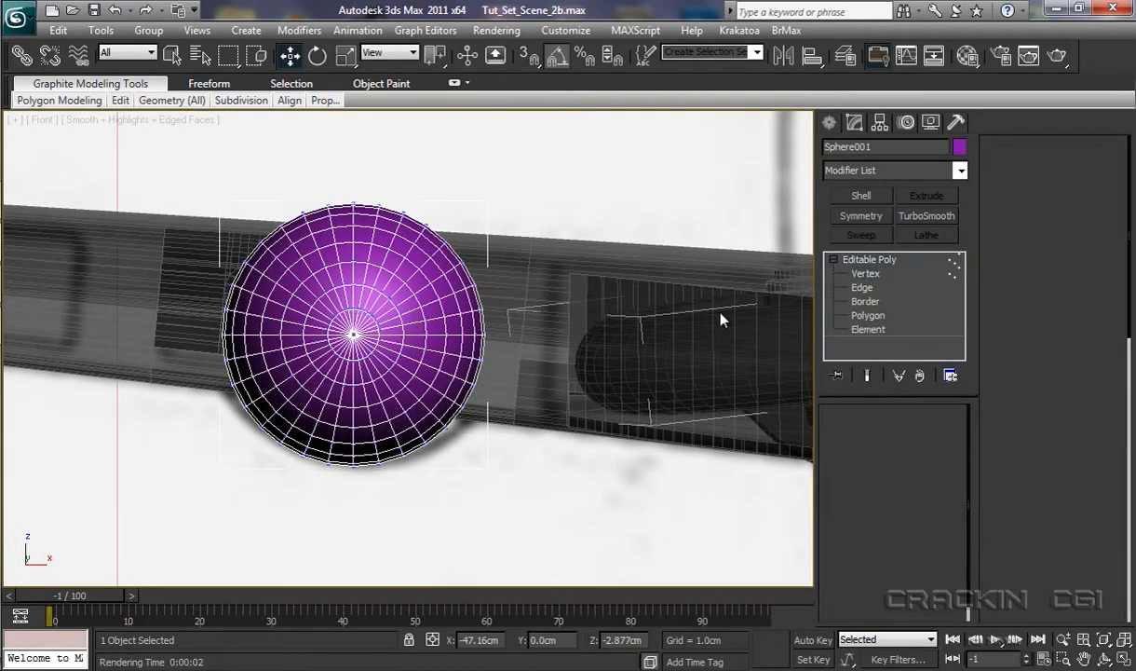
{"action": "left_click_drag", "start_coordinate": [180, 172], "coordinate": [545, 337]}
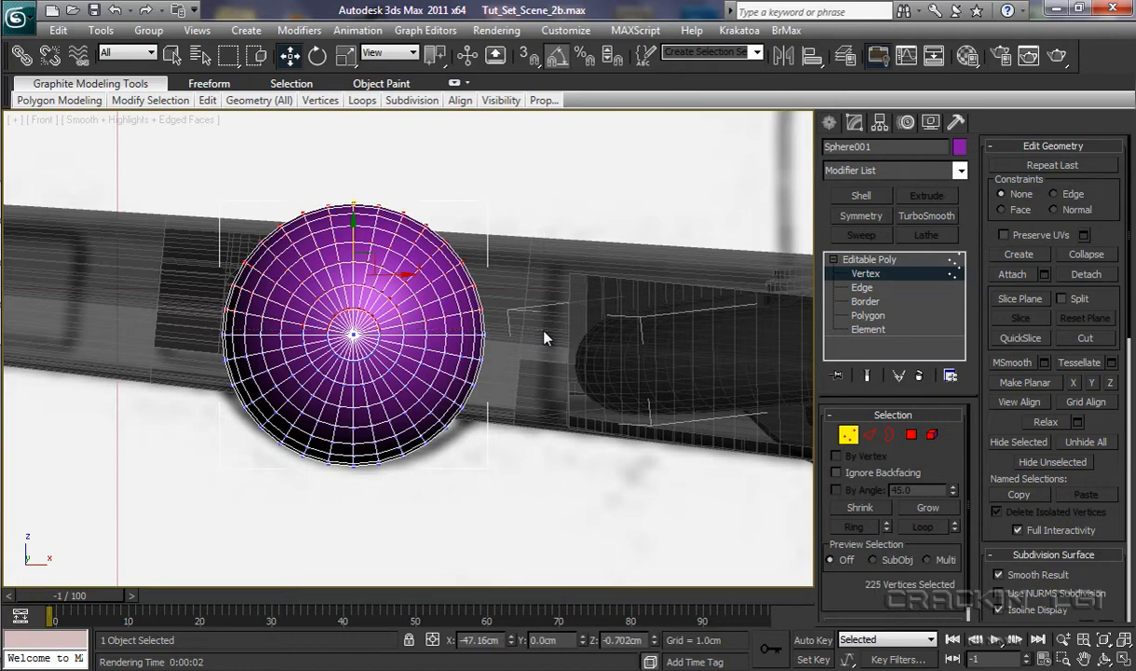
{"action": "key", "text": "Delete"}
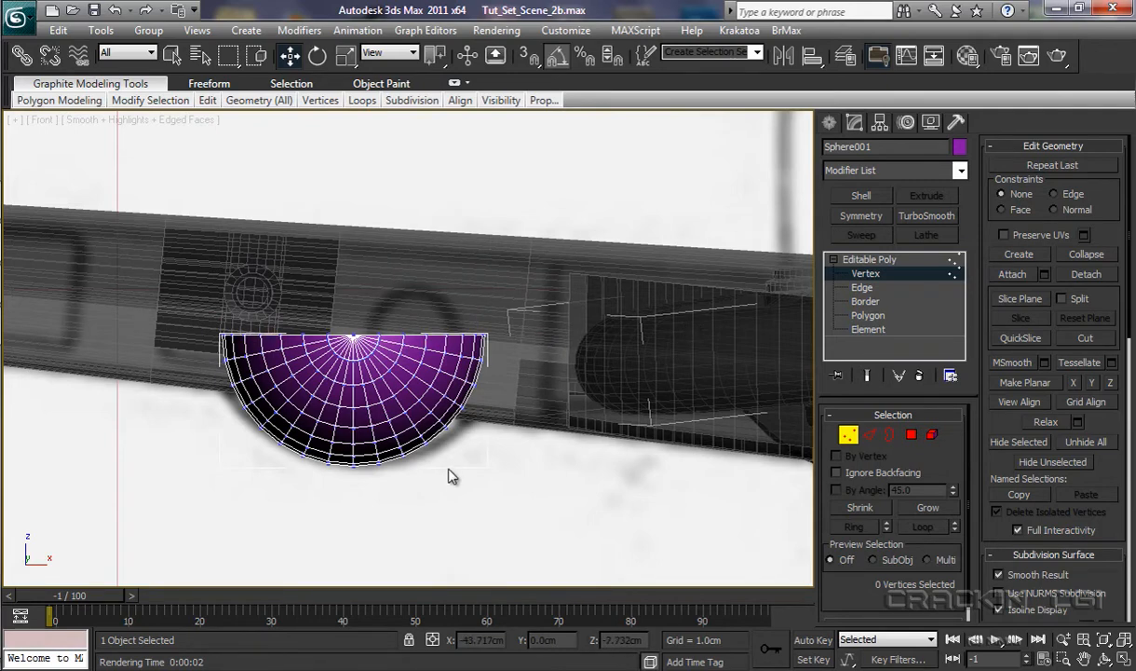
{"action": "left_click", "coordinate": [872, 259]}
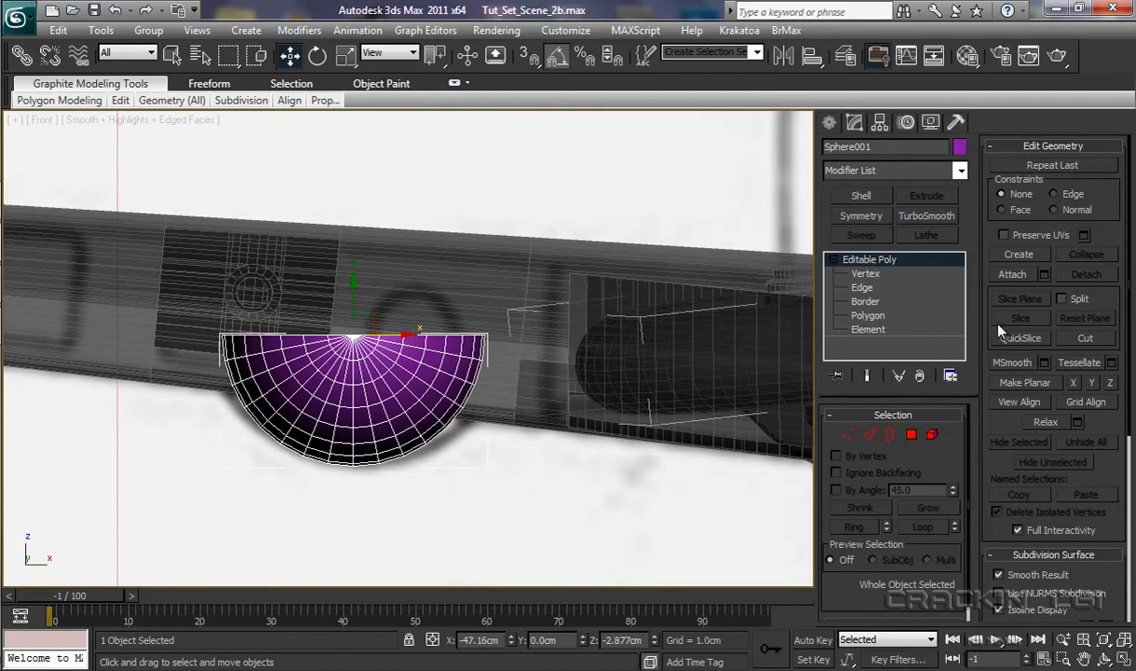
Step: Flatten the half-sphere vertically to about 51% with non-uniform scaling in the Front view
{"action": "left_click", "coordinate": [345, 56]}
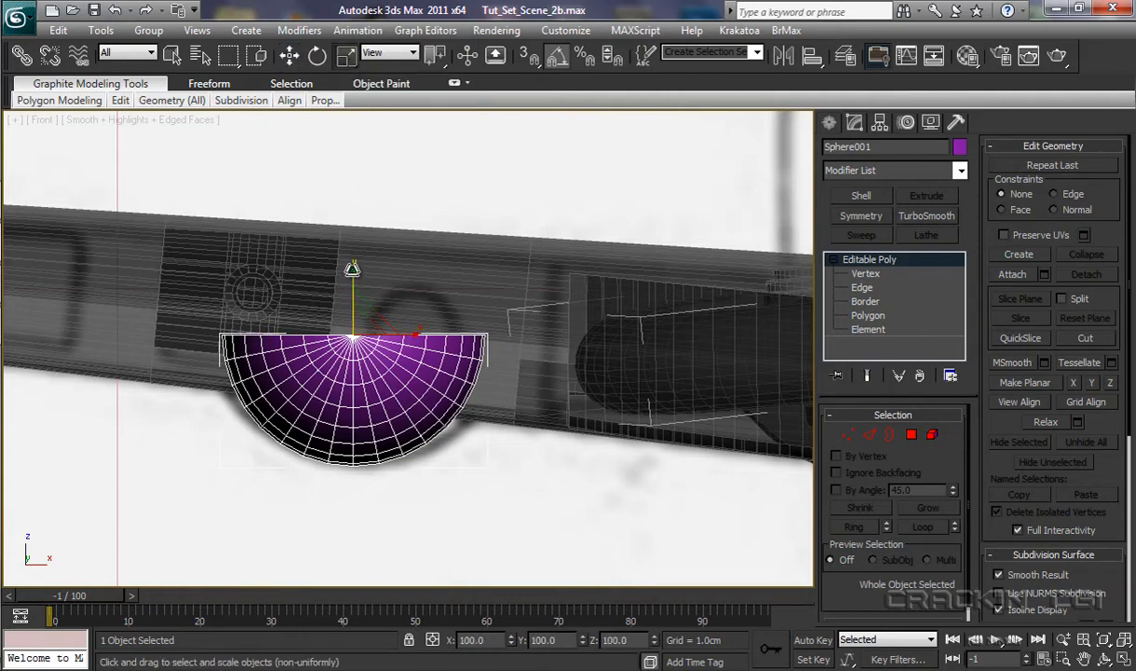
{"action": "left_click_drag", "start_coordinate": [352, 269], "coordinate": [354, 323]}
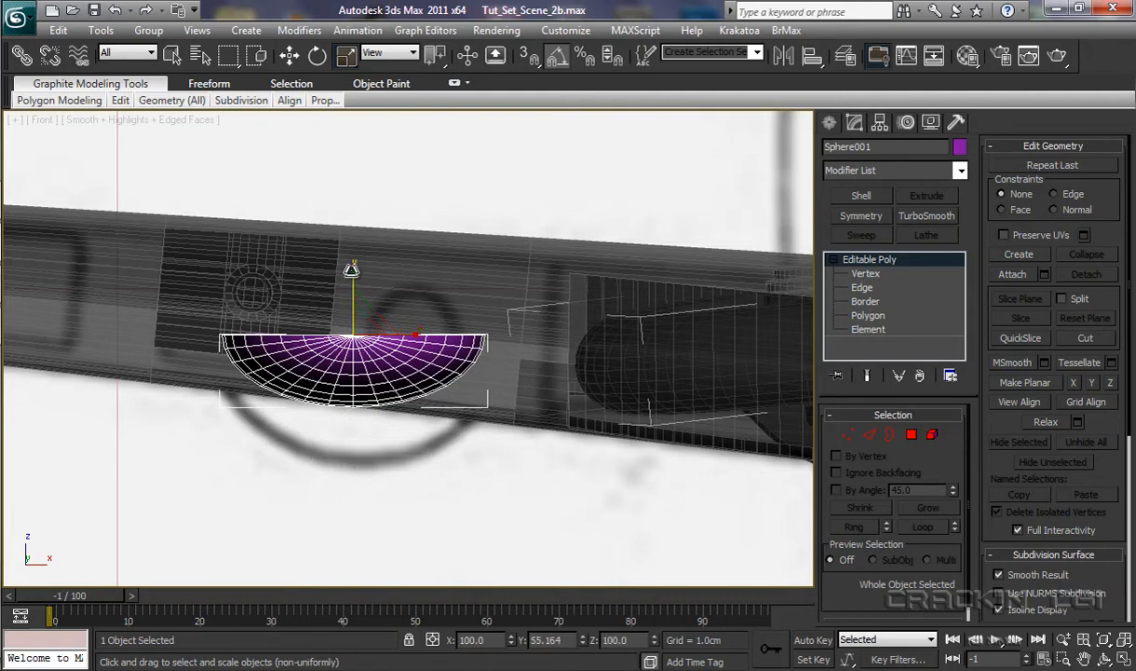
{"action": "left_click_drag", "start_coordinate": [349, 269], "coordinate": [352, 275]}
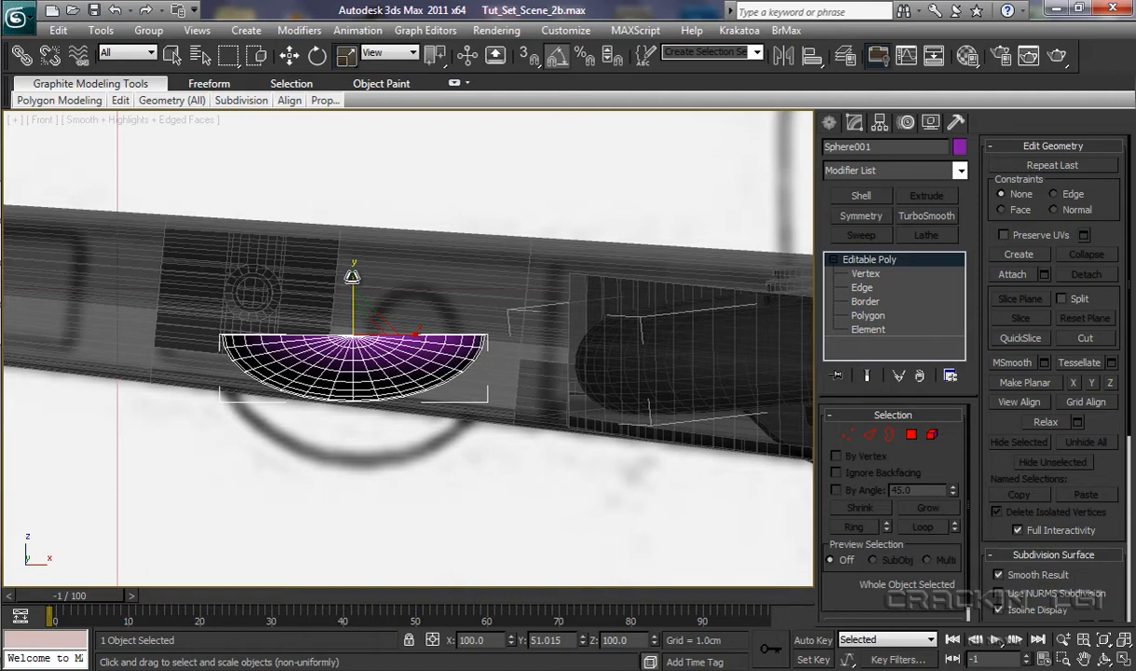
Step: In the Bottom view, move the half-sphere along Y onto the egg-shaped outline on the wing's underside
{"action": "key", "text": "b"}
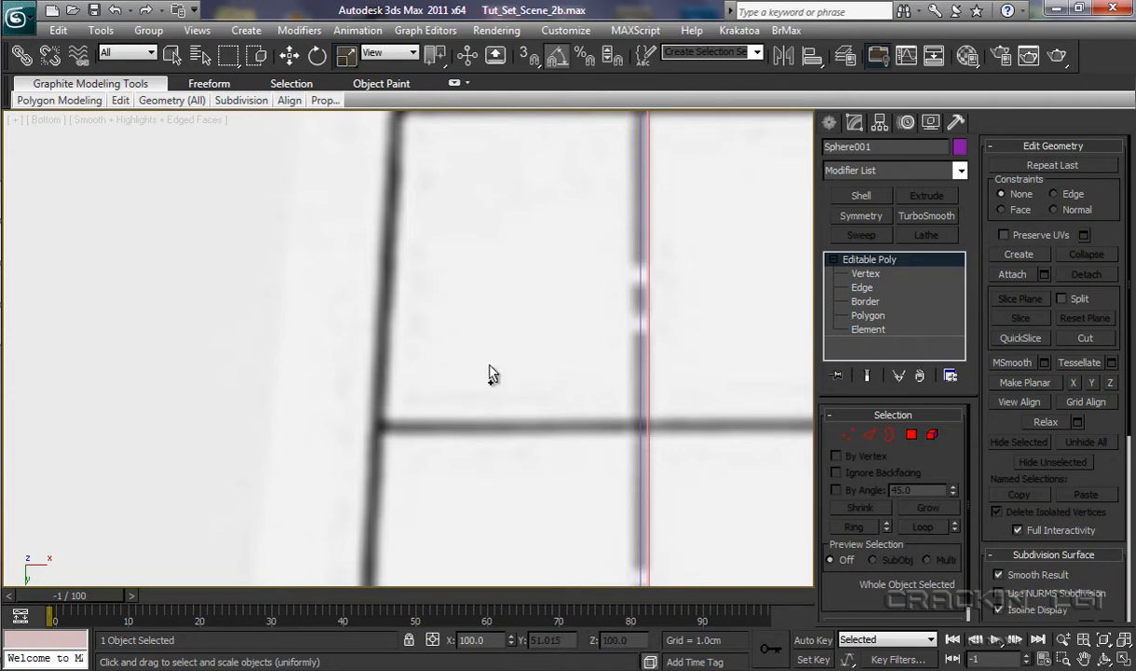
{"action": "scroll", "coordinate": [491, 373], "scroll_direction": "down", "scroll_amount": 10}
{"action": "middle_click_drag", "start_coordinate": [348, 462], "coordinate": [655, 352]}
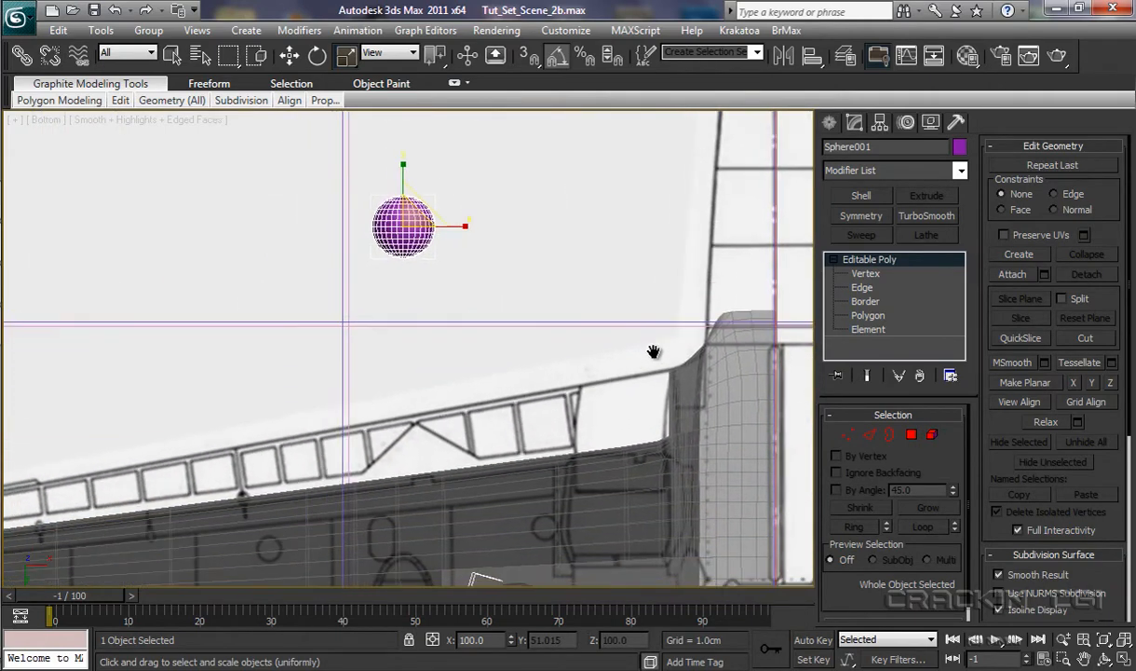
{"action": "left_click", "coordinate": [290, 55]}
{"action": "left_click_drag", "start_coordinate": [397, 182], "coordinate": [379, 493]}
{"action": "middle_click_drag", "start_coordinate": [500, 495], "coordinate": [507, 309]}
{"action": "left_click_drag", "start_coordinate": [410, 313], "coordinate": [412, 381]}
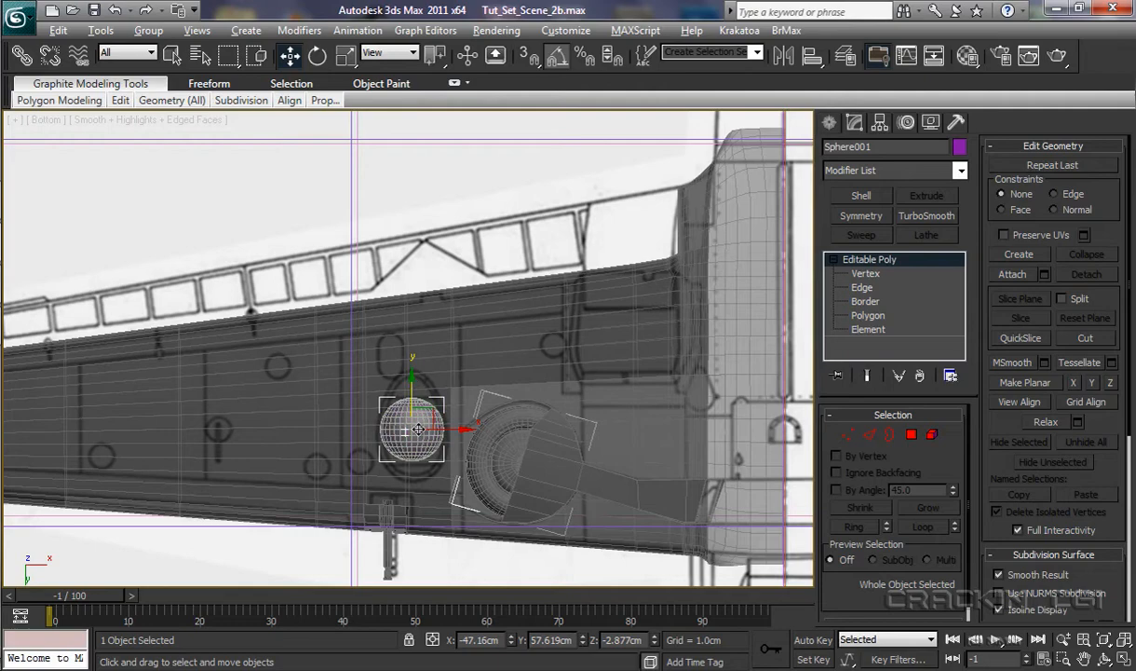
Step: Move the half-sphere to the lower end of the egg-shaped outline and scale its width to about 91%
{"action": "middle_click_drag", "start_coordinate": [441, 435], "coordinate": [433, 358]}
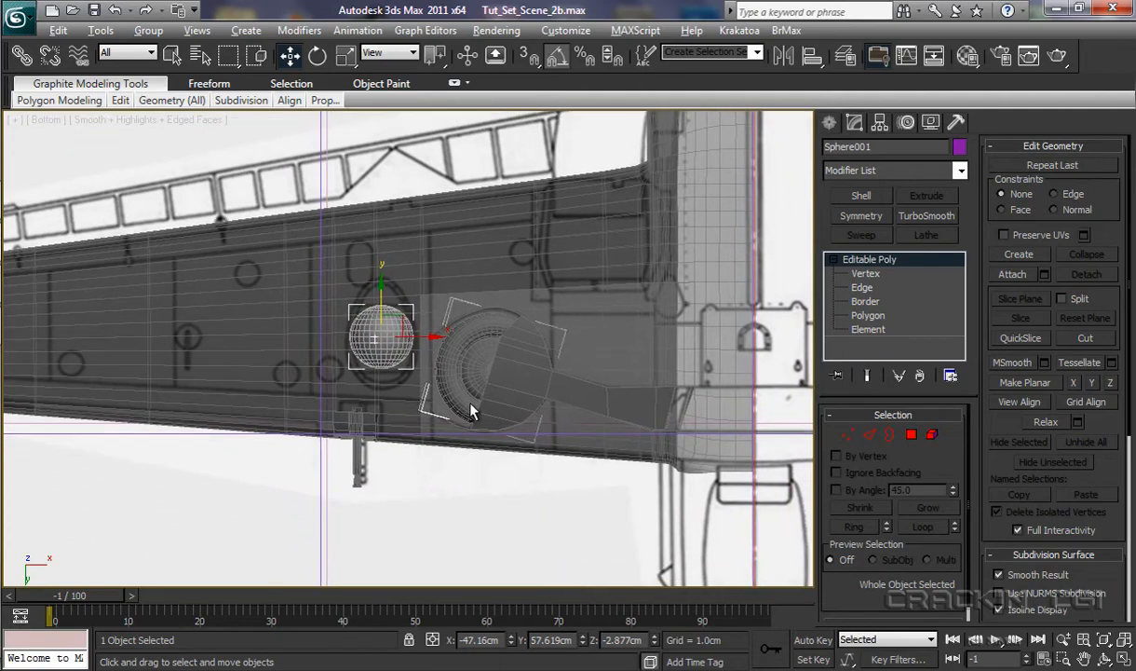
{"action": "middle_click_drag", "start_coordinate": [466, 404], "coordinate": [446, 241], "text": "ctrl+alt"}
{"action": "middle_click_drag", "start_coordinate": [438, 363], "coordinate": [589, 418]}
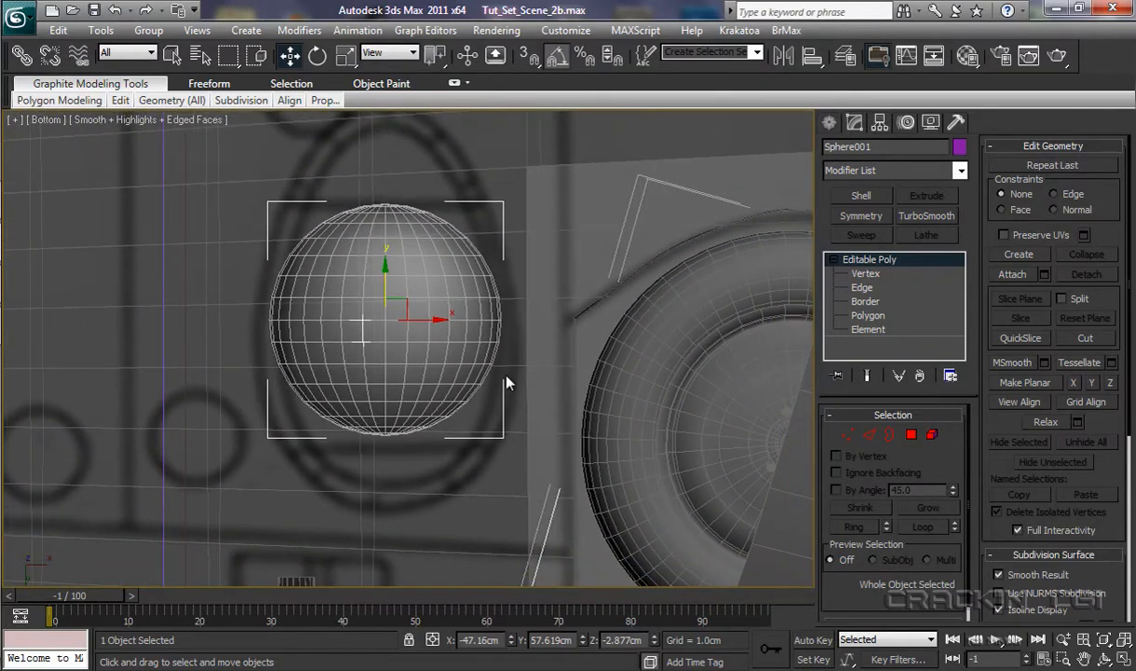
{"action": "middle_click_drag", "start_coordinate": [503, 382], "coordinate": [529, 416]}
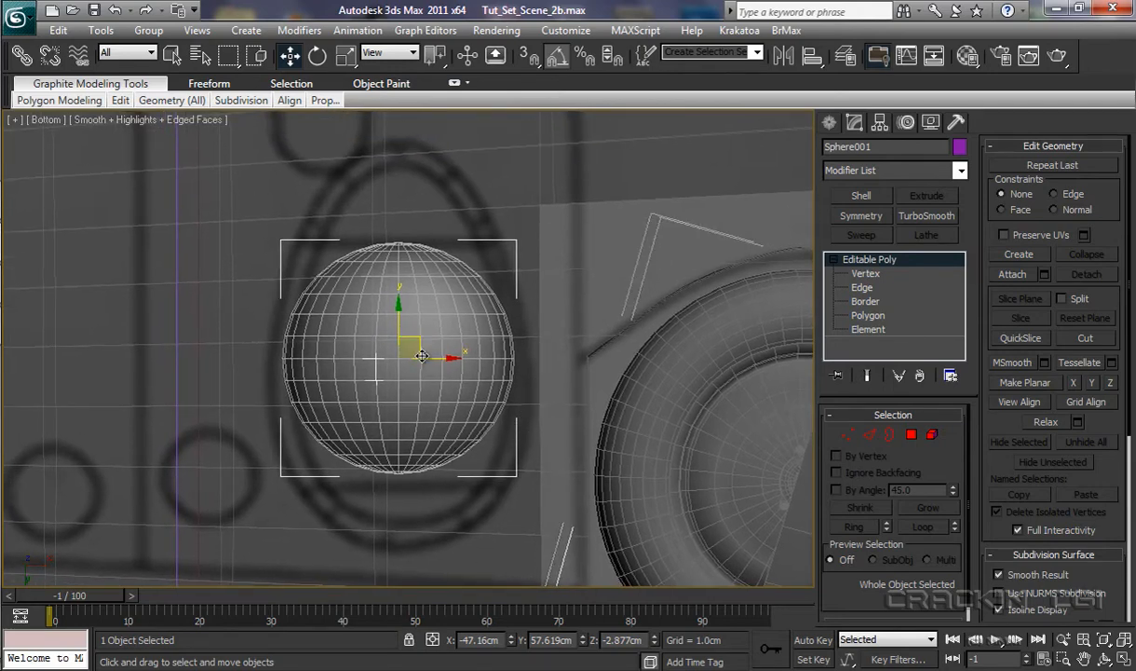
{"action": "left_click_drag", "start_coordinate": [398, 303], "coordinate": [403, 352]}
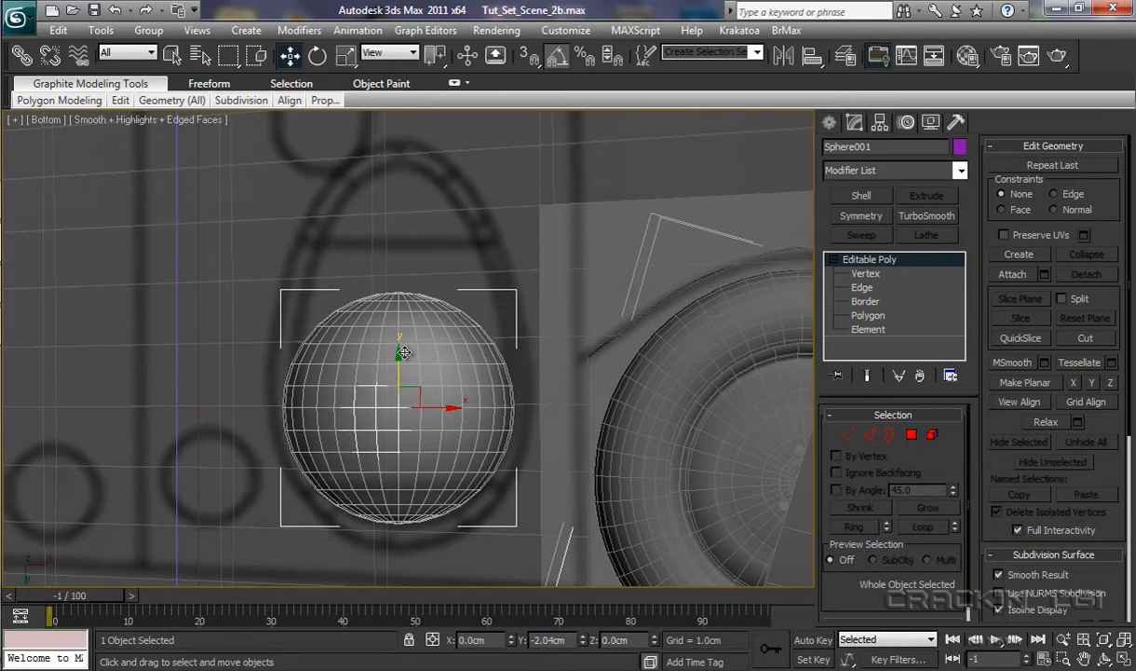
{"action": "left_click", "coordinate": [344, 57]}
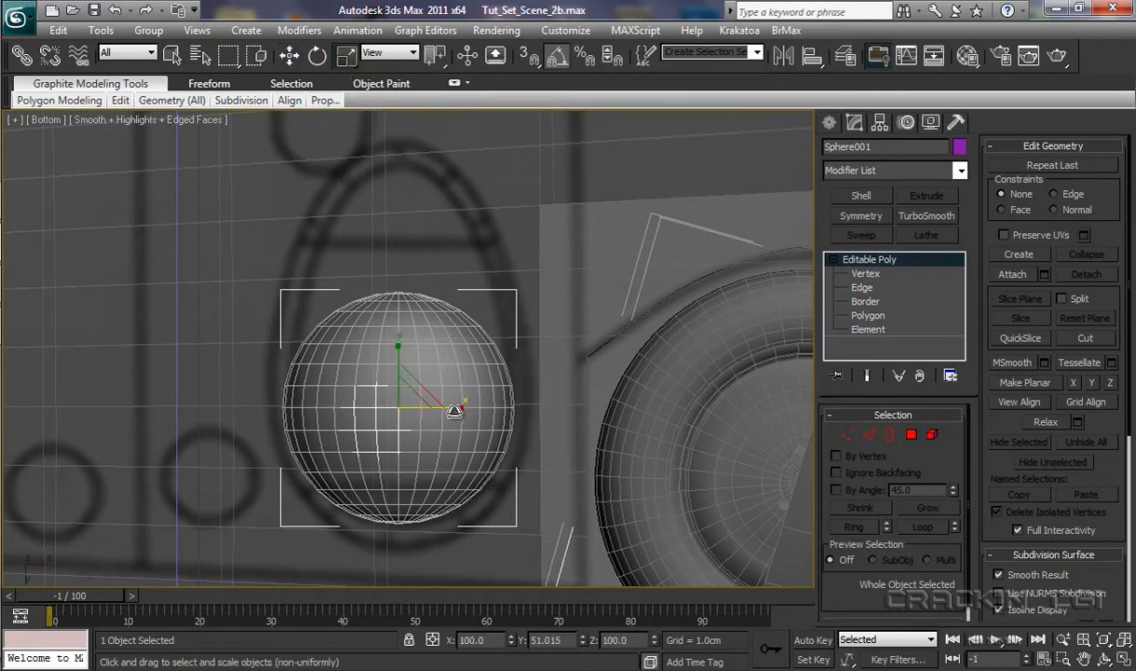
{"action": "left_click_drag", "start_coordinate": [460, 405], "coordinate": [454, 406]}
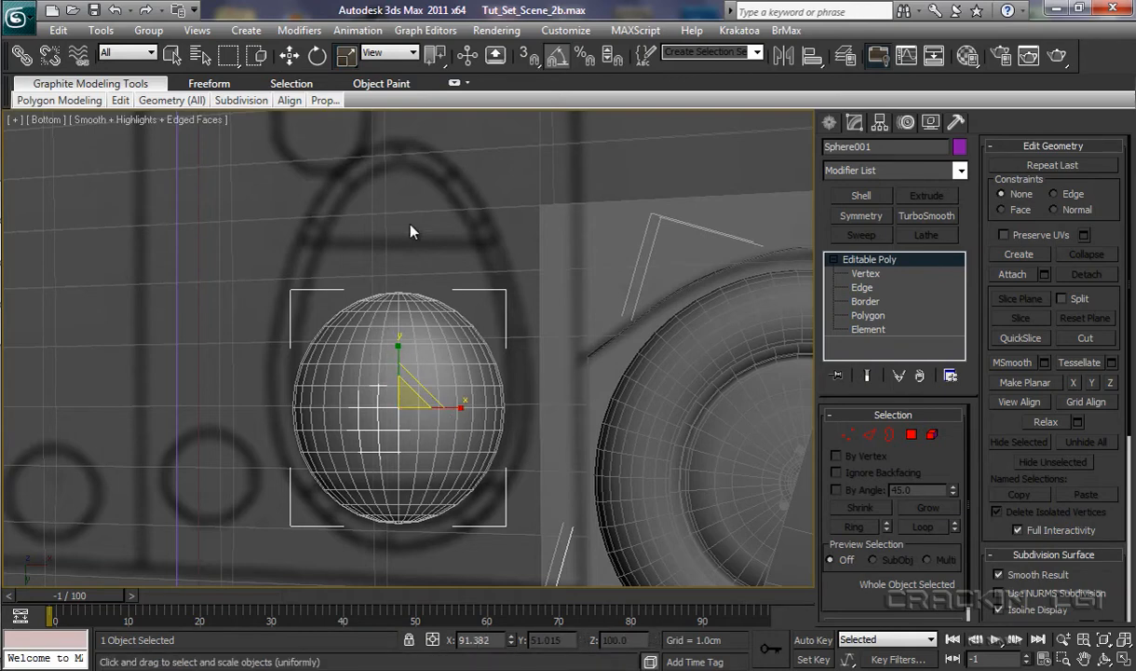
Step: Recentre the half-sphere within the egg-shaped outline and stretch it by 160% along Y to match the outline's length
{"action": "left_click", "coordinate": [289, 56]}
{"action": "left_click_drag", "start_coordinate": [397, 364], "coordinate": [404, 307]}
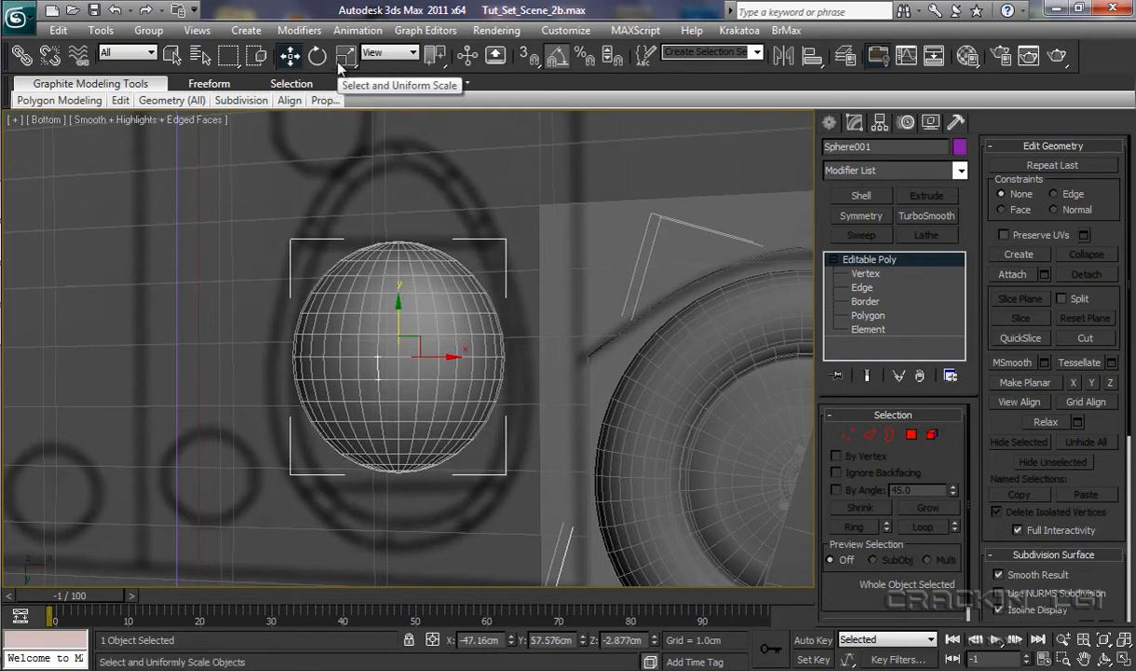
{"action": "left_click", "coordinate": [343, 57]}
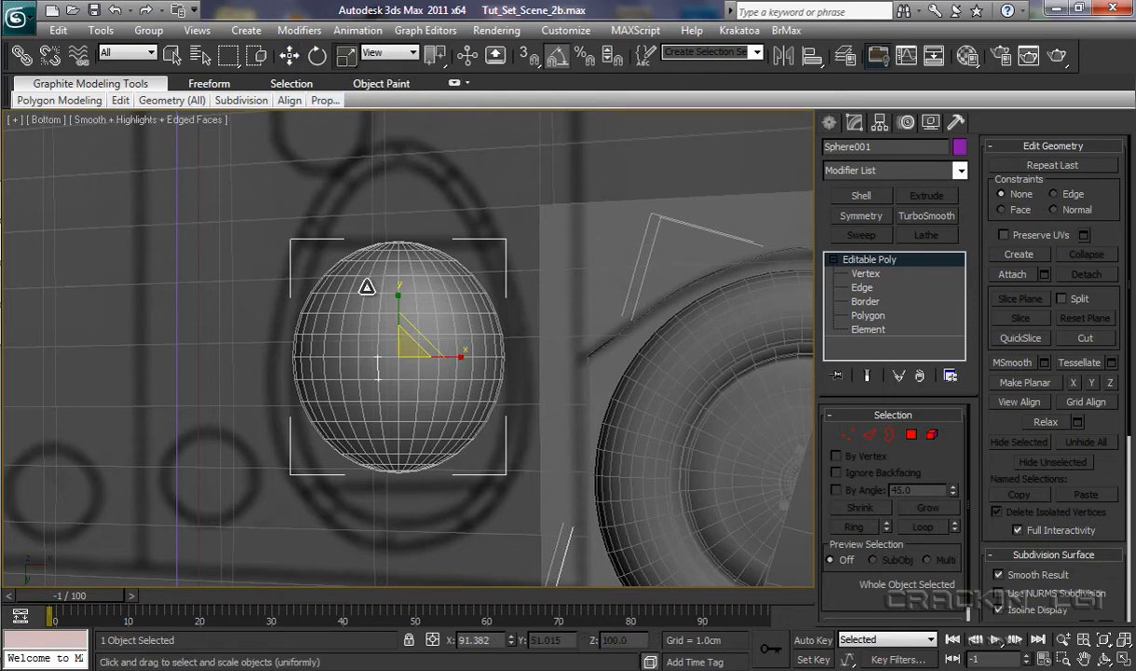
{"action": "left_click_drag", "start_coordinate": [399, 290], "coordinate": [408, 255]}
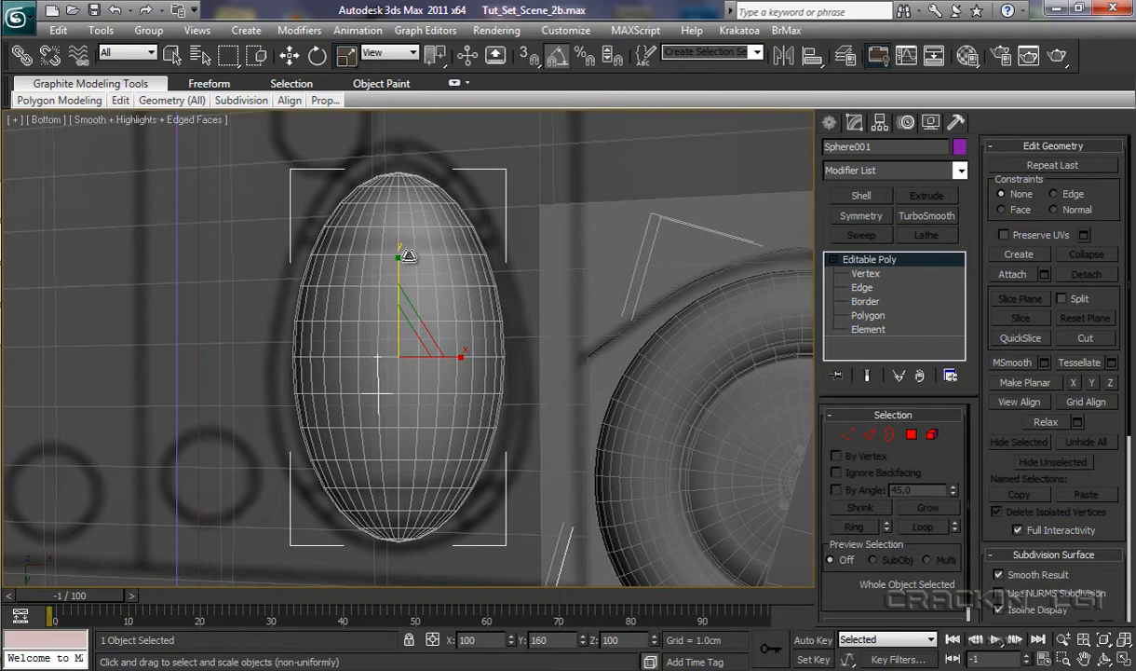
{"action": "left_click", "coordinate": [289, 56]}
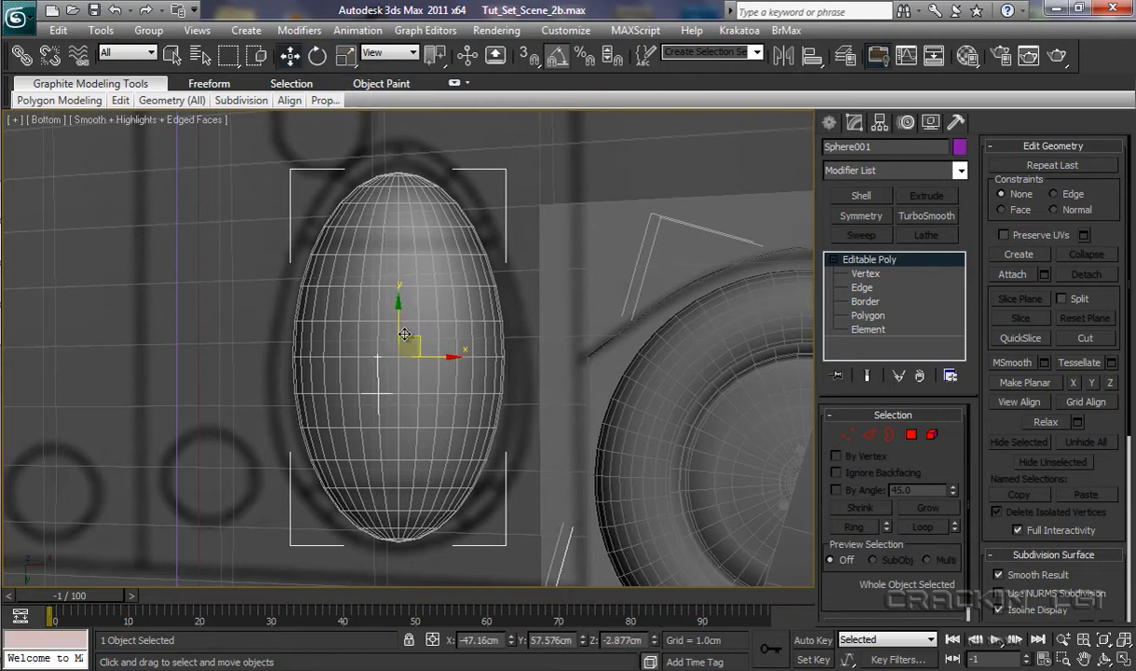
{"action": "left_click_drag", "start_coordinate": [405, 333], "coordinate": [453, 348]}
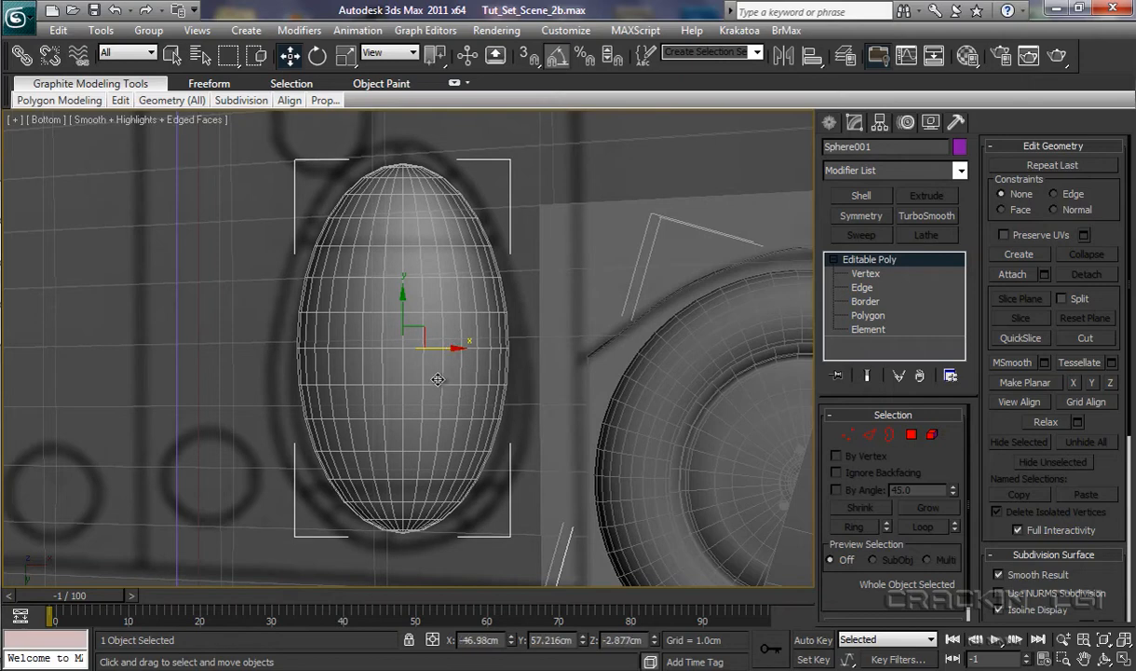
Step: Enter vertex editing on the stretched half-sphere and enable Soft Selection
{"action": "left_click", "coordinate": [864, 274]}
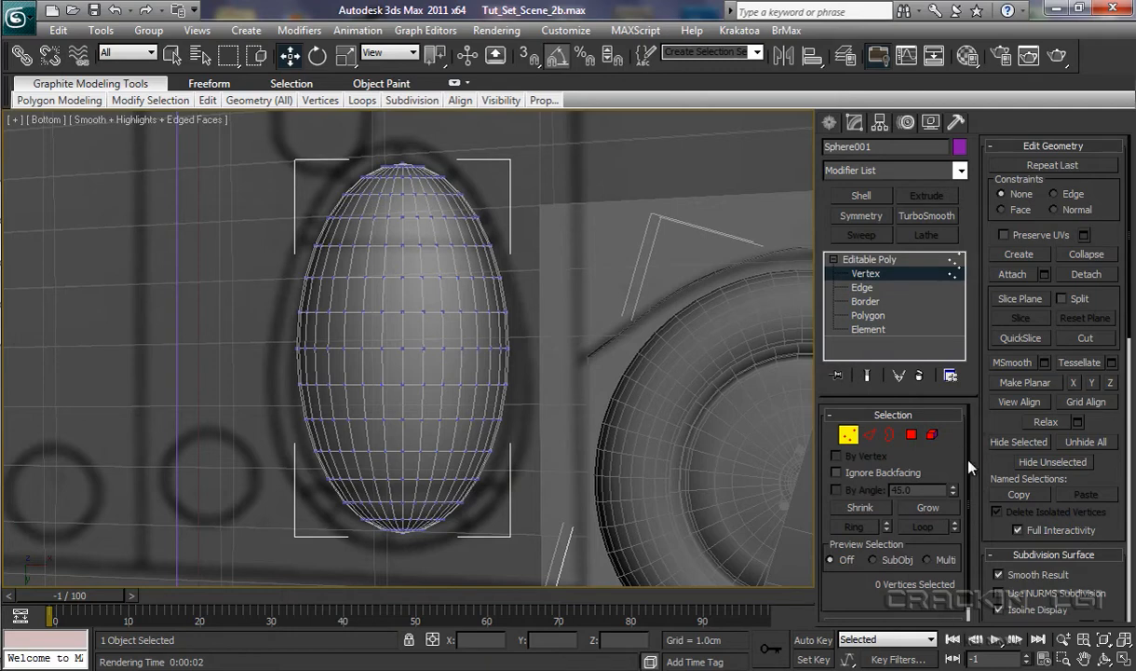
{"action": "scroll", "coordinate": [969, 465], "scroll_direction": "down", "scroll_amount": 1}
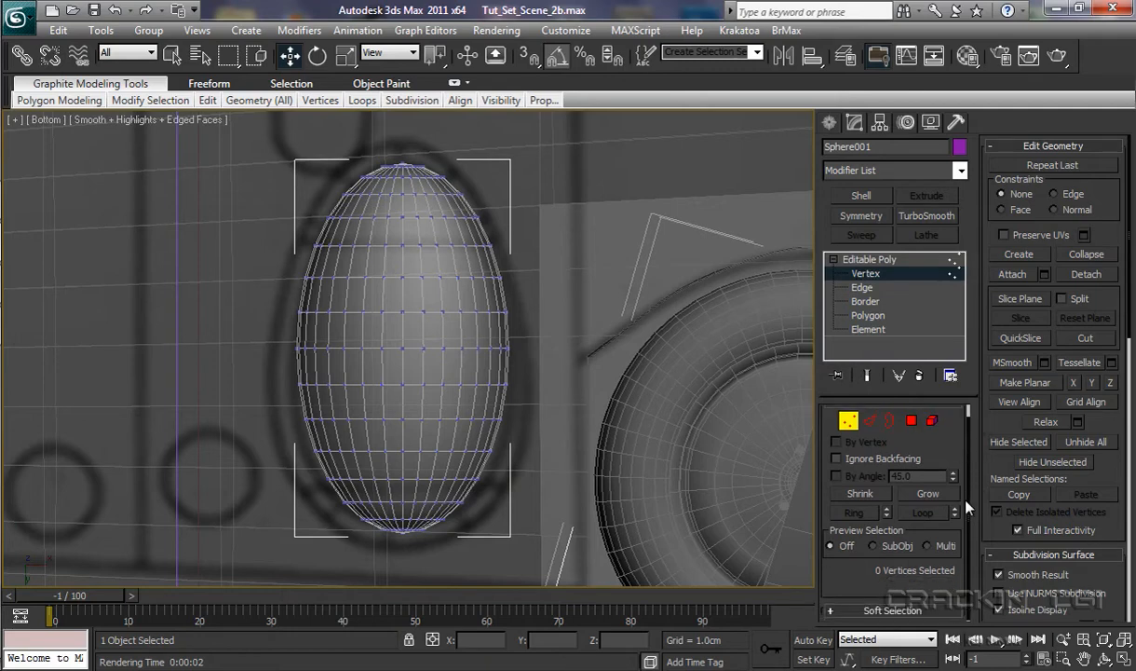
{"action": "left_click", "coordinate": [892, 610]}
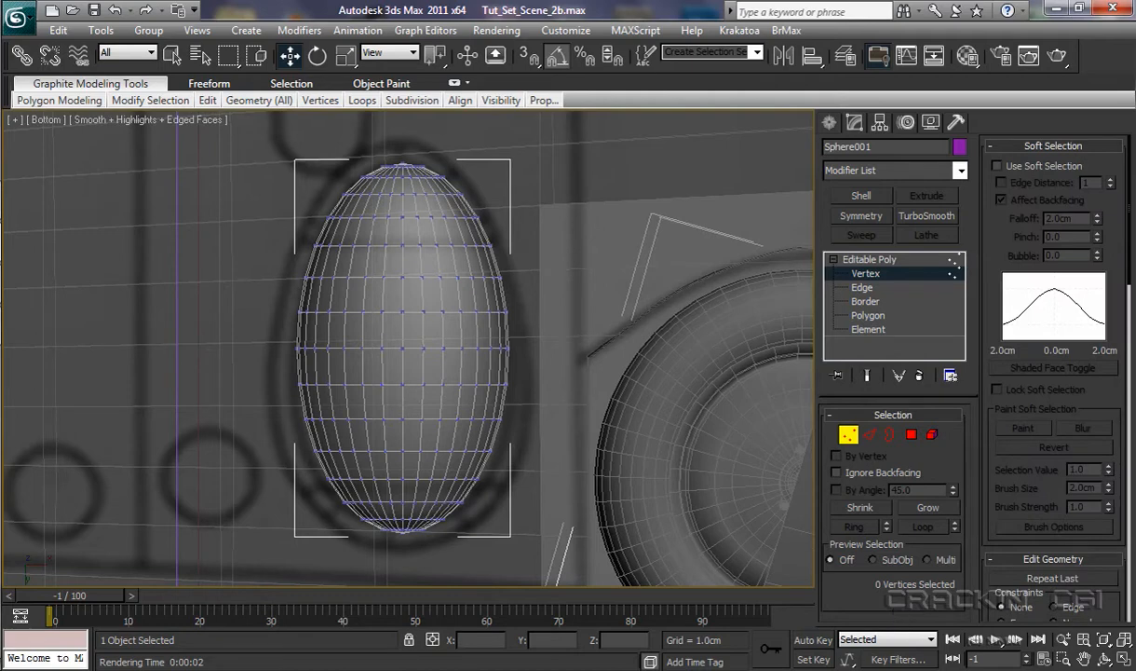
{"action": "left_click", "coordinate": [998, 167]}
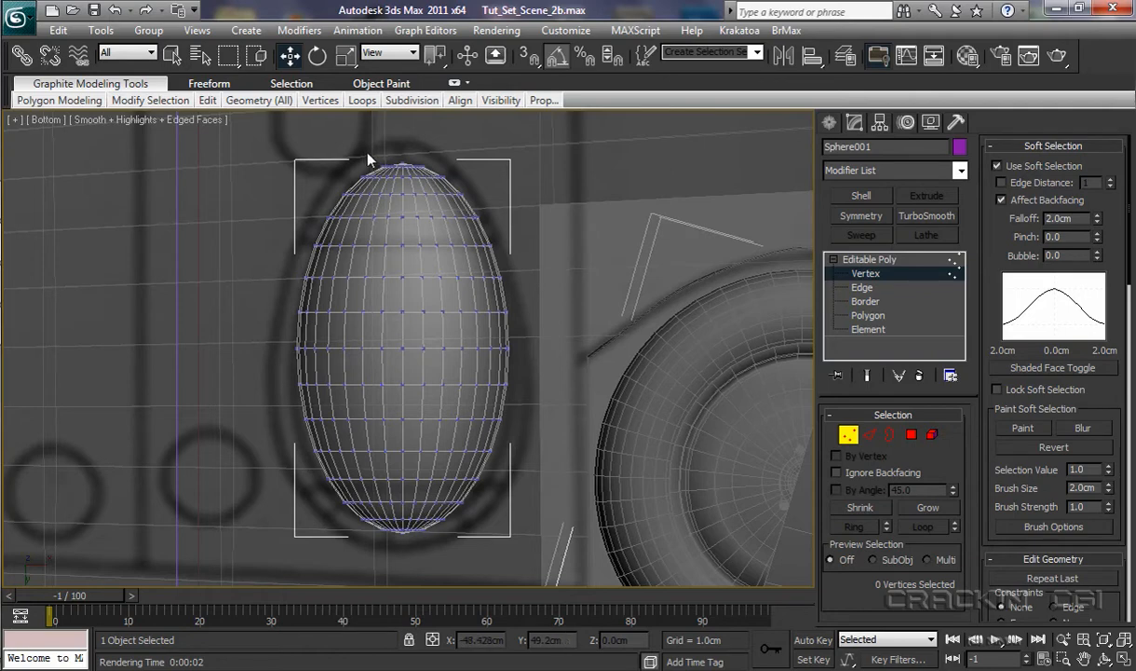
Step: Select the vertex row near the upper tip, set the soft-selection falloff to 5.44cm, and narrow the upper end along X
{"action": "left_click_drag", "start_coordinate": [366, 152], "coordinate": [448, 177]}
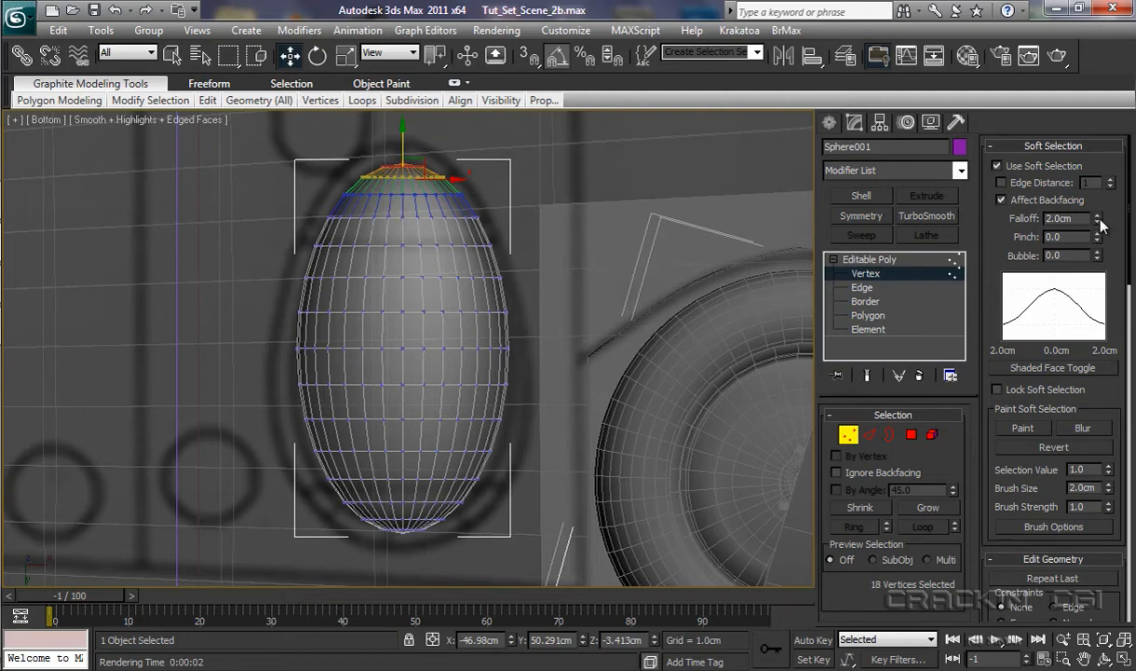
{"action": "left_click_drag", "start_coordinate": [1099, 220], "coordinate": [1097, 66]}
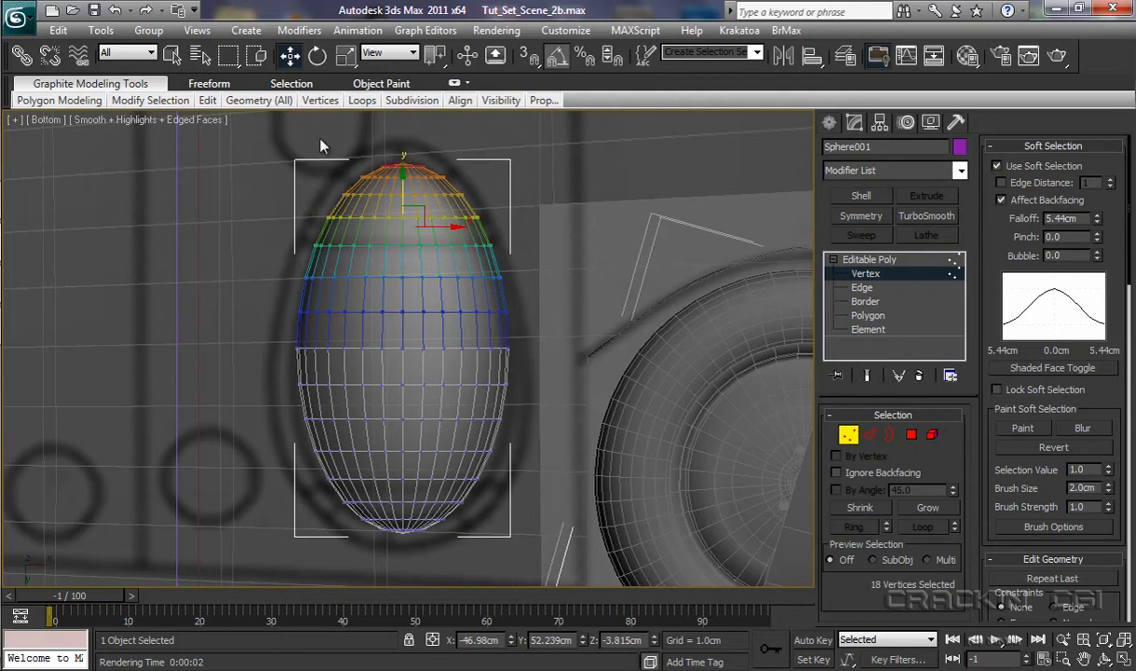
{"action": "left_click", "coordinate": [350, 59]}
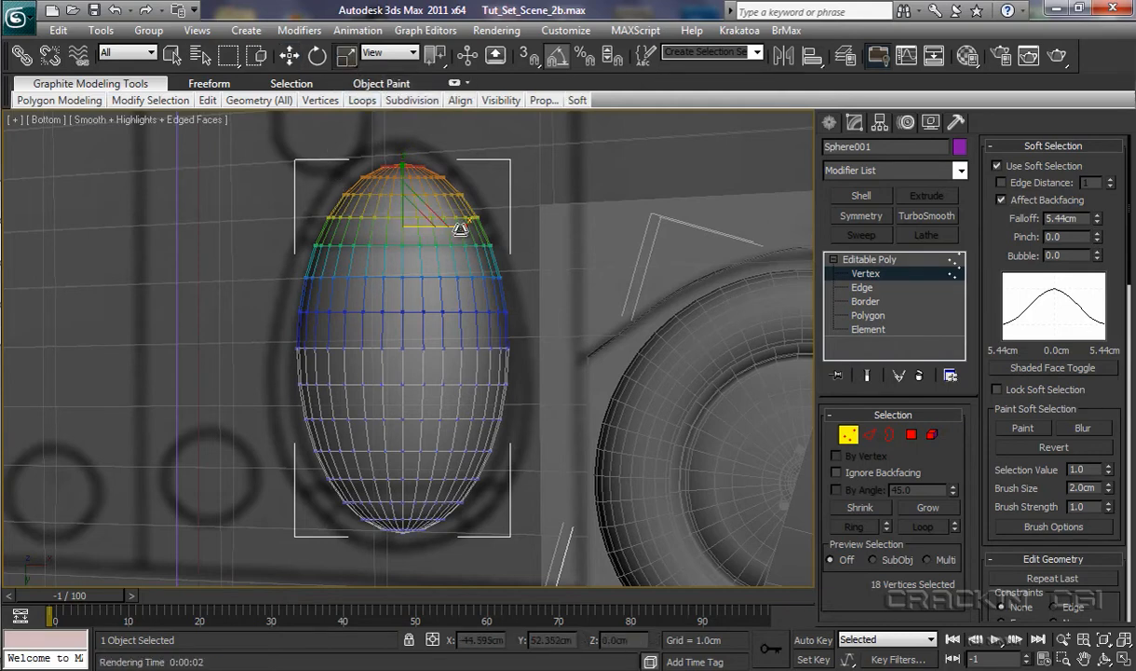
{"action": "mouse_move", "coordinate": [460, 228]}
{"action": "left_mouse_down"}
{"action": "mouse_move", "coordinate": [447, 222]}
{"action": "mouse_move", "coordinate": [457, 224]}
{"action": "left_mouse_up"}
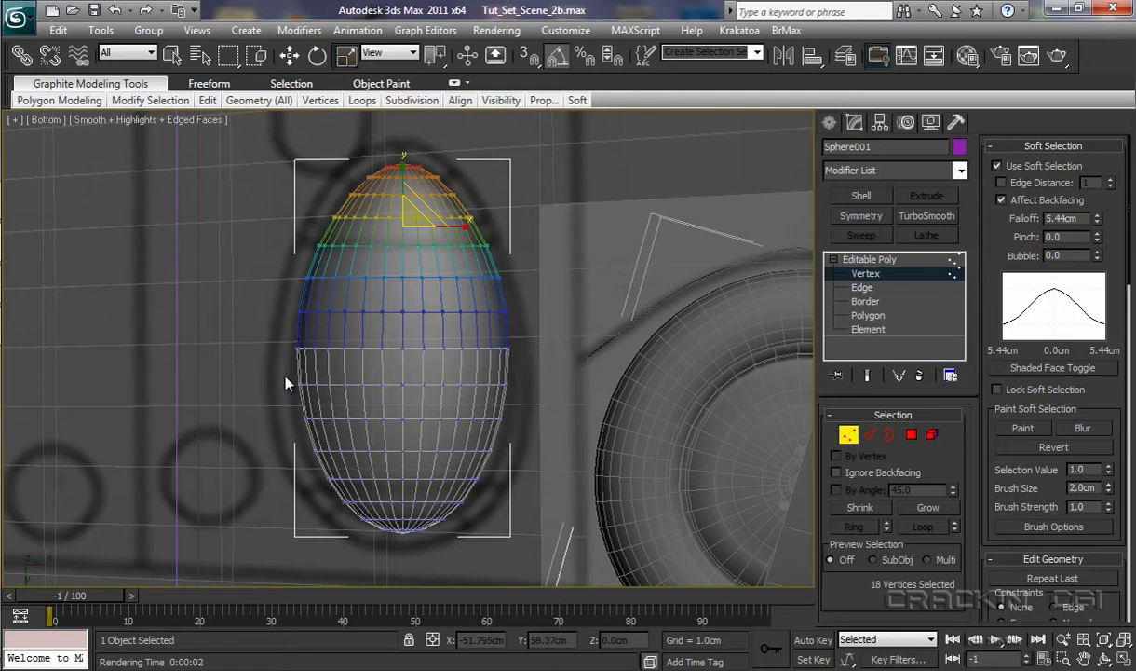
Step: Select the vertex row just below the middle, set the falloff to 2.154cm, and widen it slightly along X towards the outline
{"action": "left_click_drag", "start_coordinate": [285, 377], "coordinate": [524, 407]}
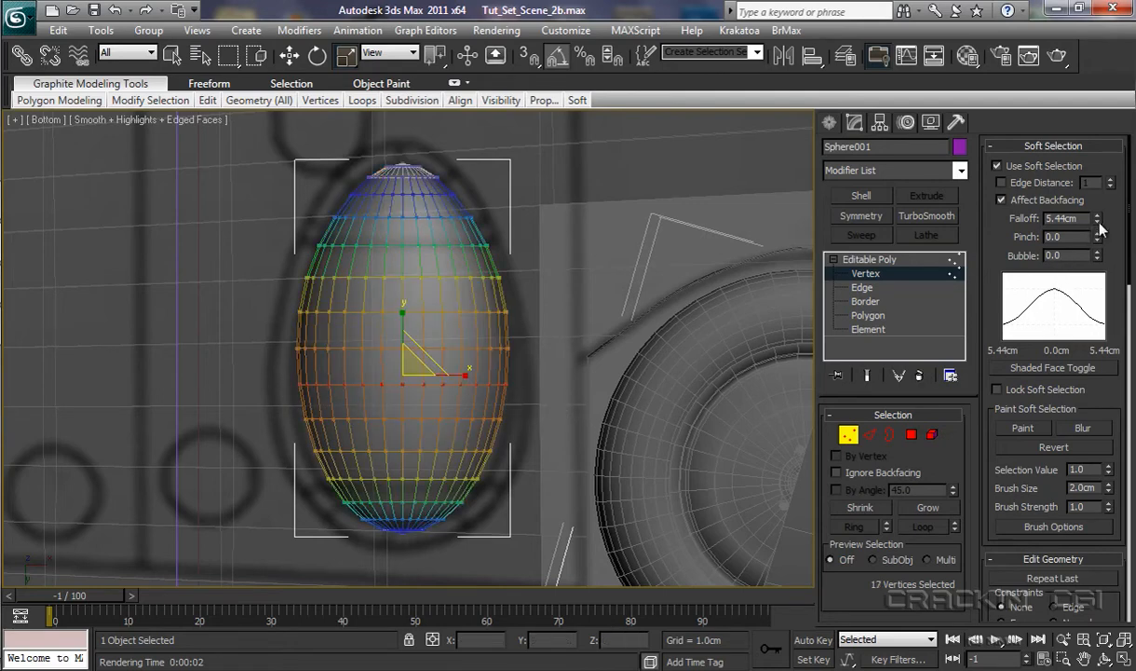
{"action": "left_click_drag", "start_coordinate": [1100, 222], "coordinate": [1100, 276]}
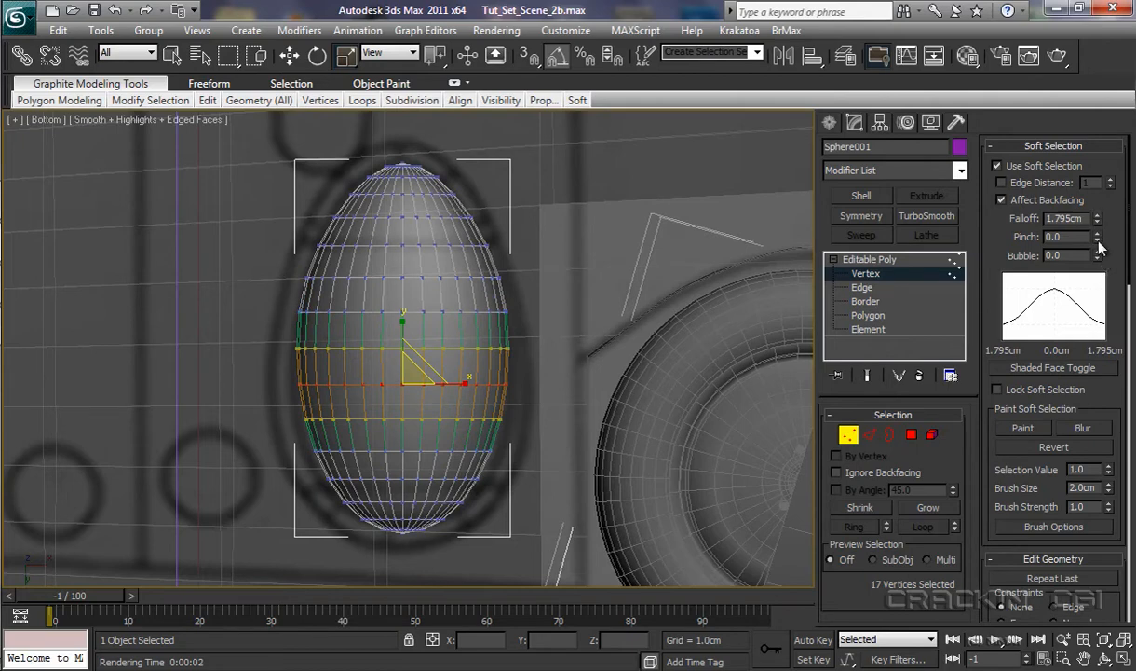
{"action": "mouse_move", "coordinate": [1099, 241]}
{"action": "left_mouse_down"}
{"action": "mouse_move", "coordinate": [1100, 182]}
{"action": "mouse_move", "coordinate": [1101, 295]}
{"action": "mouse_move", "coordinate": [1103, 221]}
{"action": "left_mouse_up"}
{"action": "left_click_drag", "start_coordinate": [464, 381], "coordinate": [464, 379]}
{"action": "right_click", "coordinate": [1097, 238]}
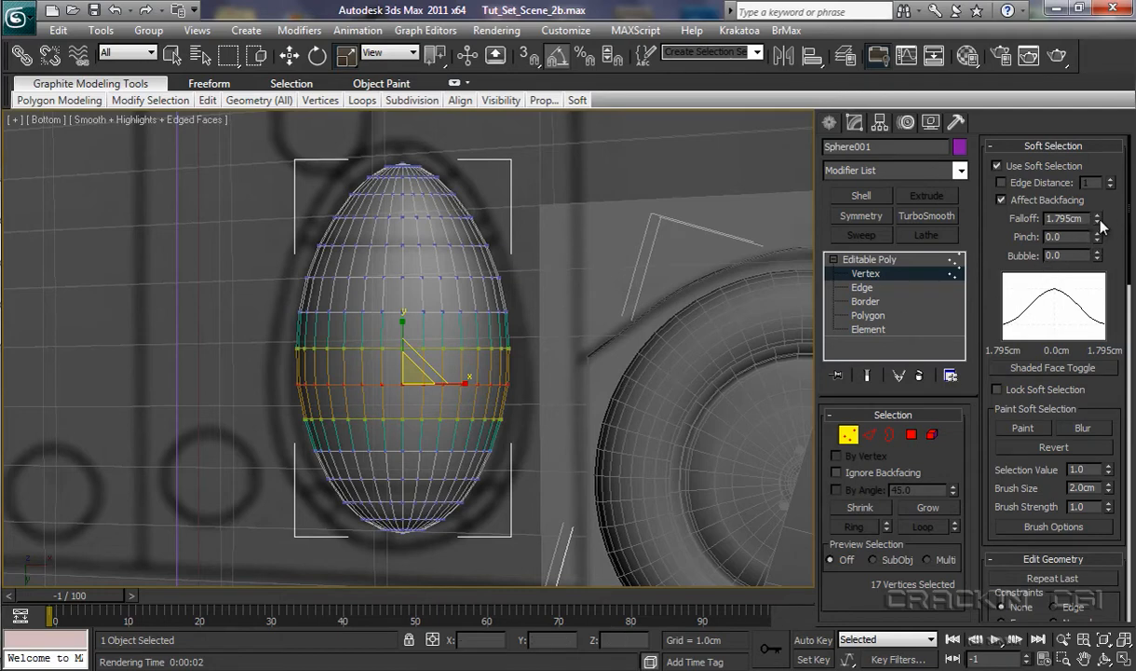
{"action": "left_click_drag", "start_coordinate": [1097, 220], "coordinate": [1098, 203]}
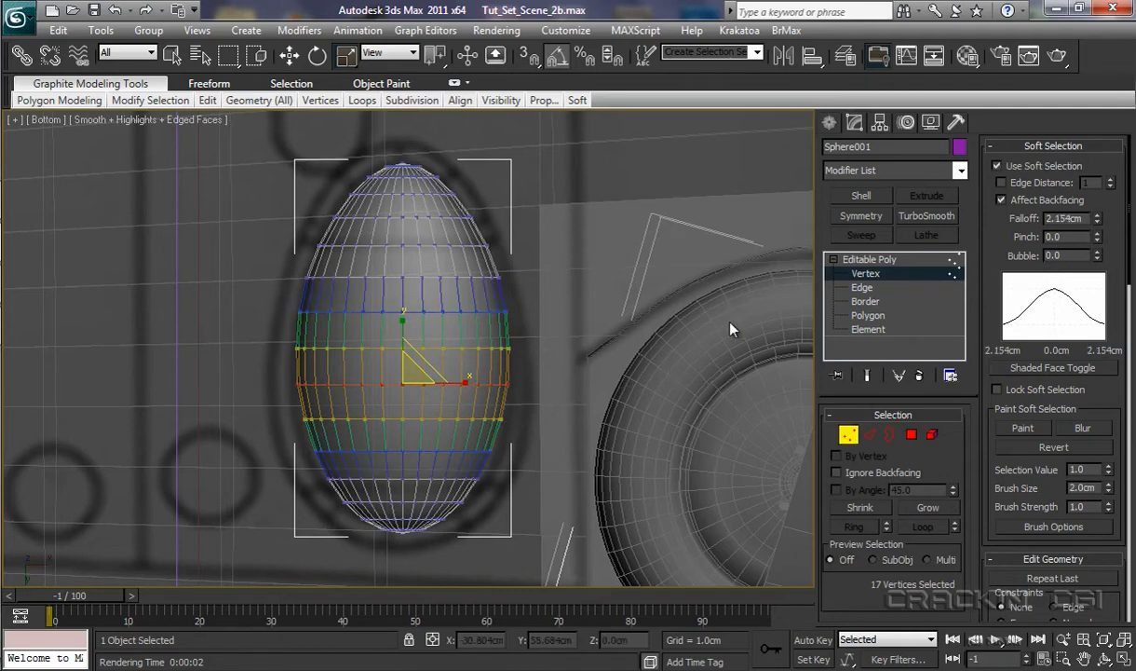
{"action": "left_click_drag", "start_coordinate": [465, 380], "coordinate": [466, 382]}
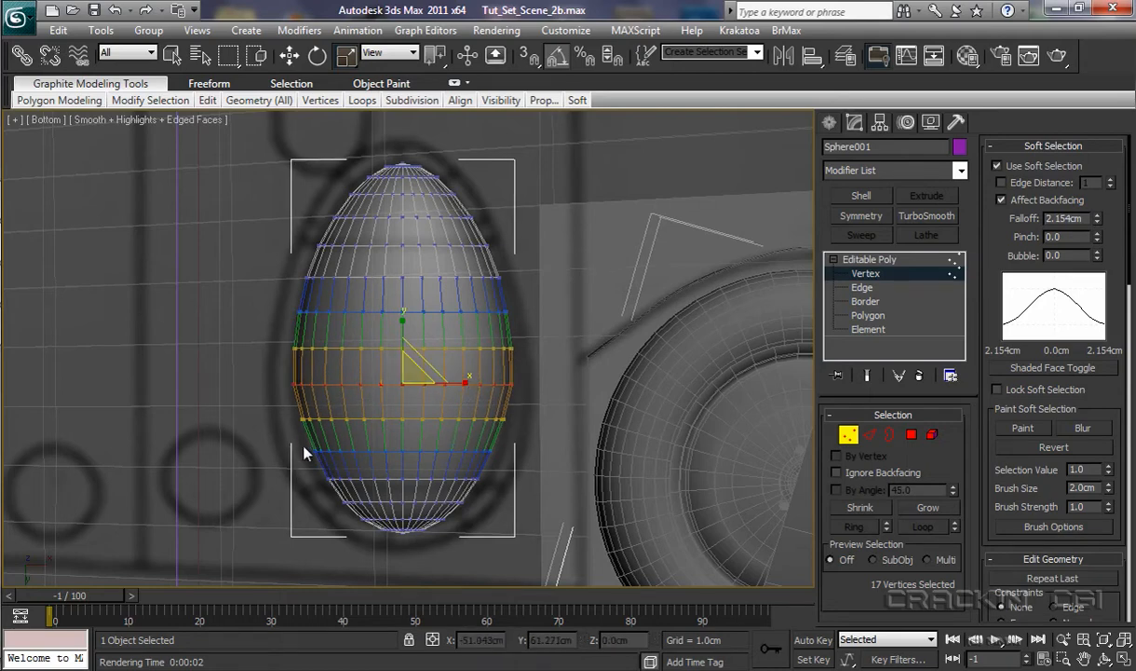
Step: Widen the next three vertex rows towards the lower end along X, one at a time, to follow the egg-shaped outline
{"action": "left_click_drag", "start_coordinate": [286, 412], "coordinate": [468, 416]}
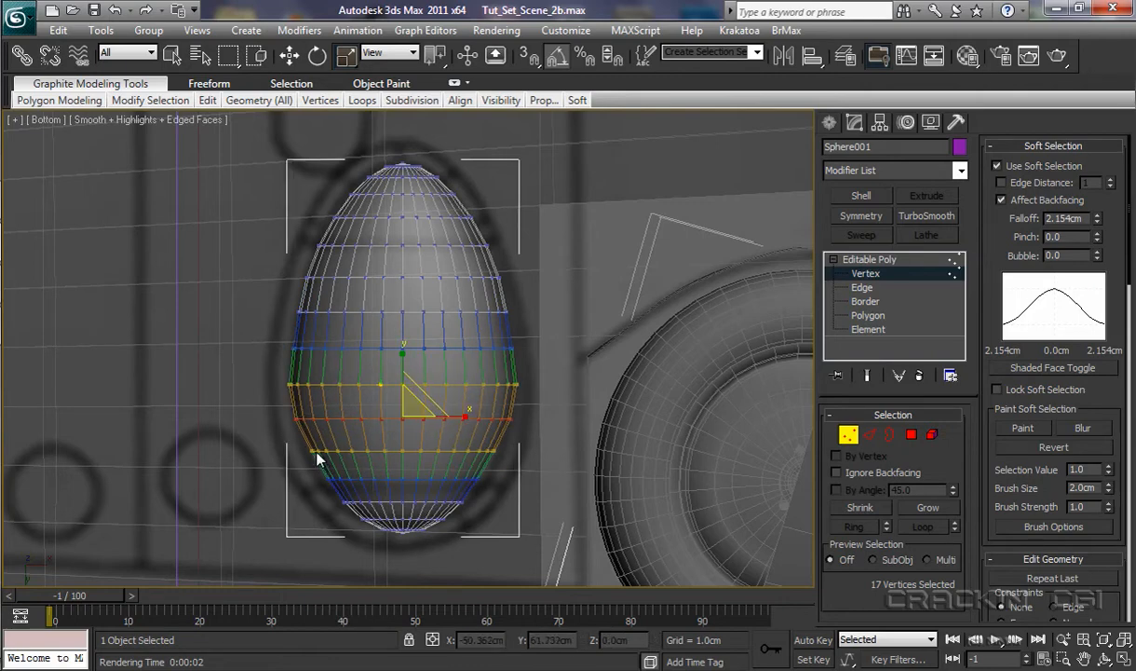
{"action": "left_click_drag", "start_coordinate": [286, 434], "coordinate": [471, 446]}
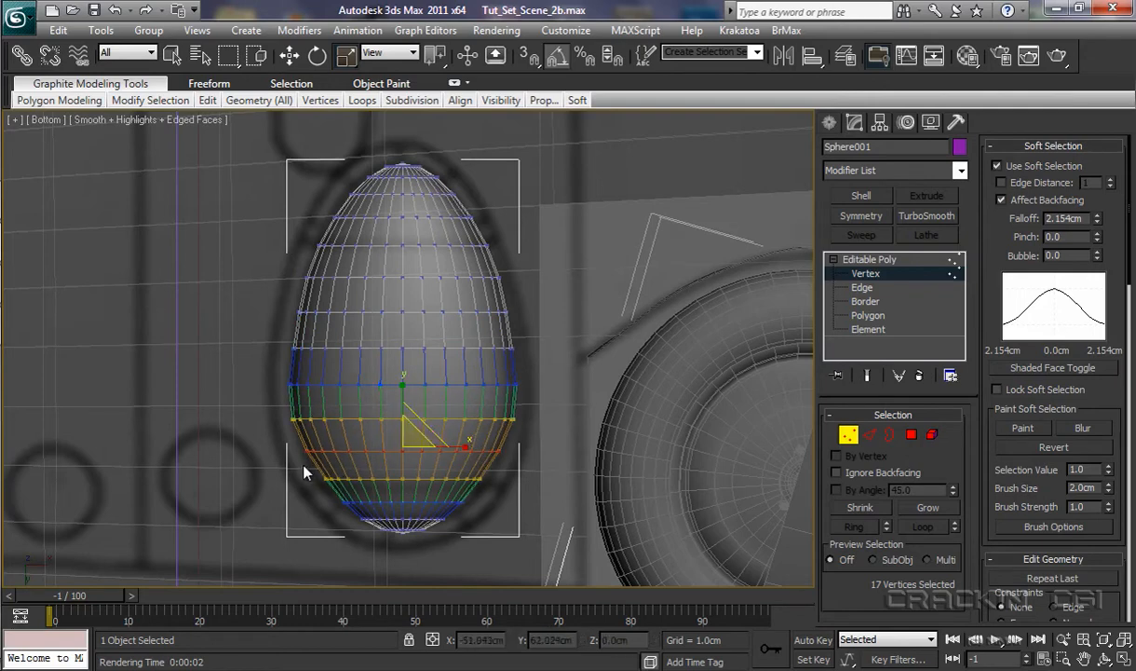
{"action": "left_click_drag", "start_coordinate": [305, 470], "coordinate": [470, 472]}
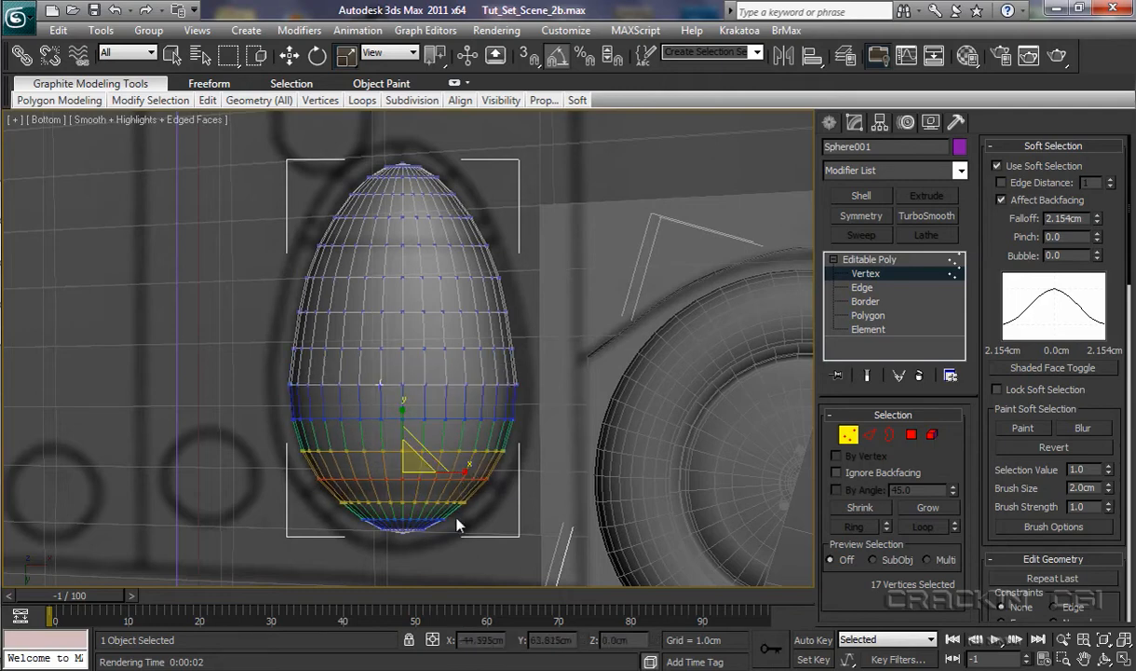
Step: Select the vertices at the lower tip and move them slightly up along Y to flatten the egg's blunt end
{"action": "left_click", "coordinate": [359, 531]}
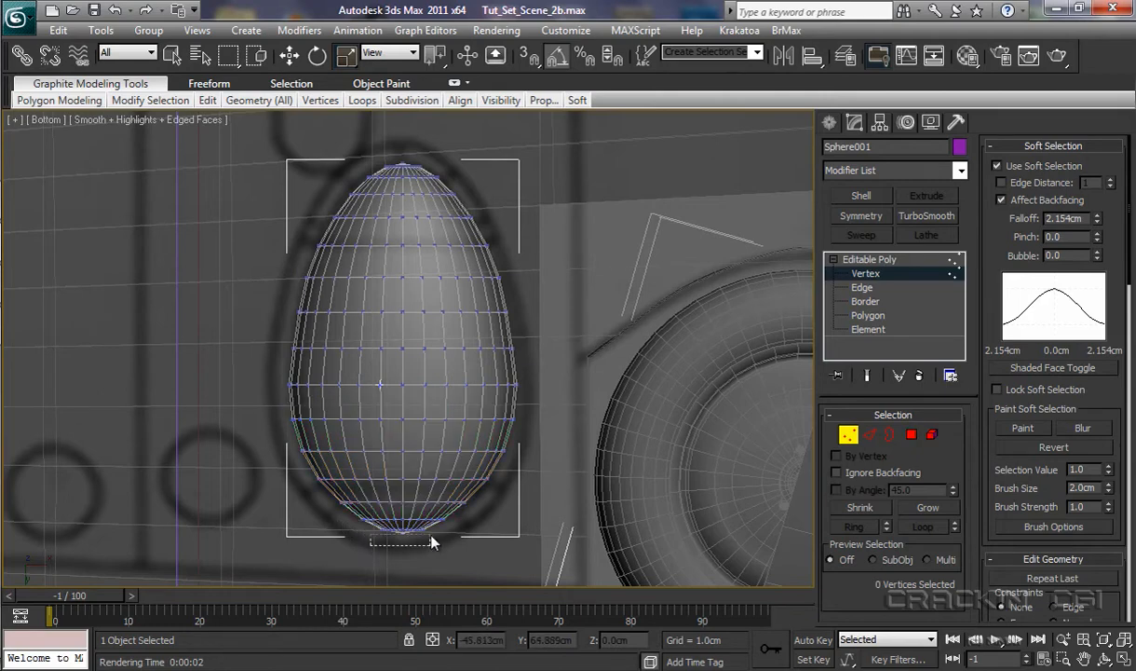
{"action": "left_click_drag", "start_coordinate": [440, 527], "coordinate": [463, 513]}
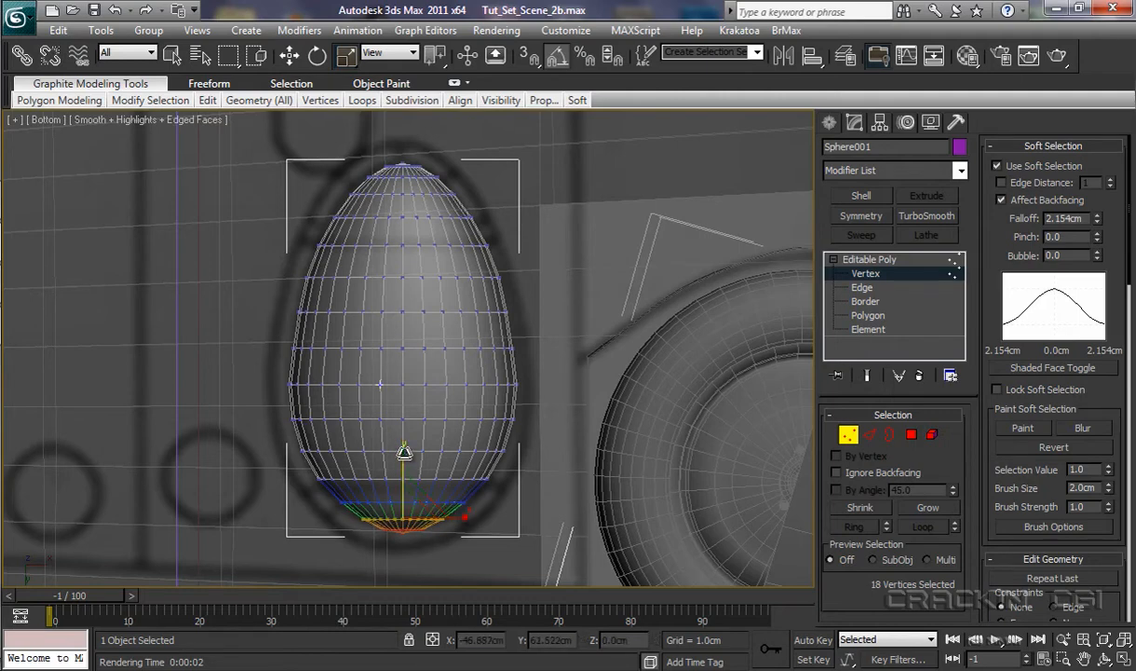
{"action": "left_click", "coordinate": [290, 56]}
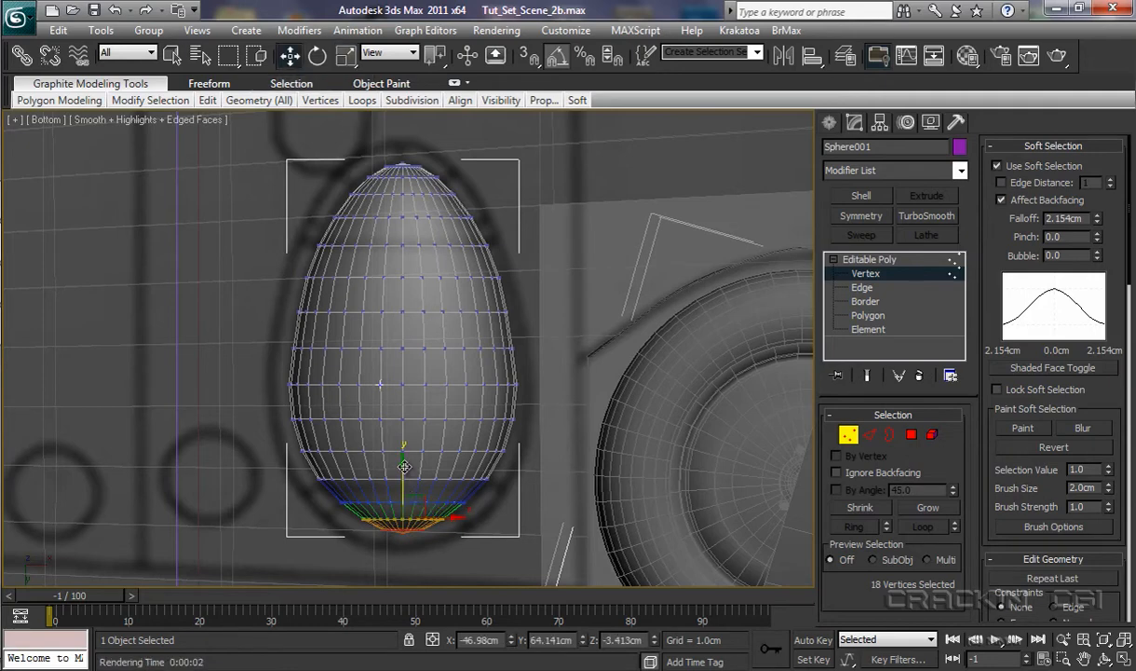
{"action": "left_click_drag", "start_coordinate": [405, 466], "coordinate": [407, 460]}
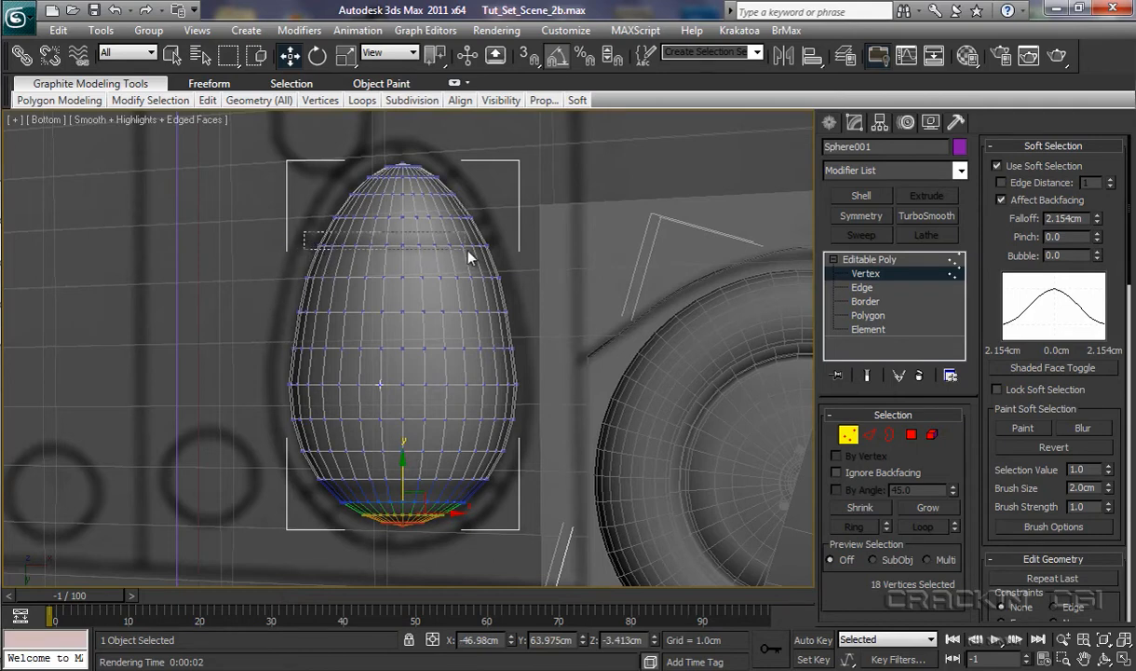
Step: Select the vertex row in the upper part of the egg and scale it slightly narrower along X
{"action": "left_click_drag", "start_coordinate": [468, 253], "coordinate": [475, 259]}
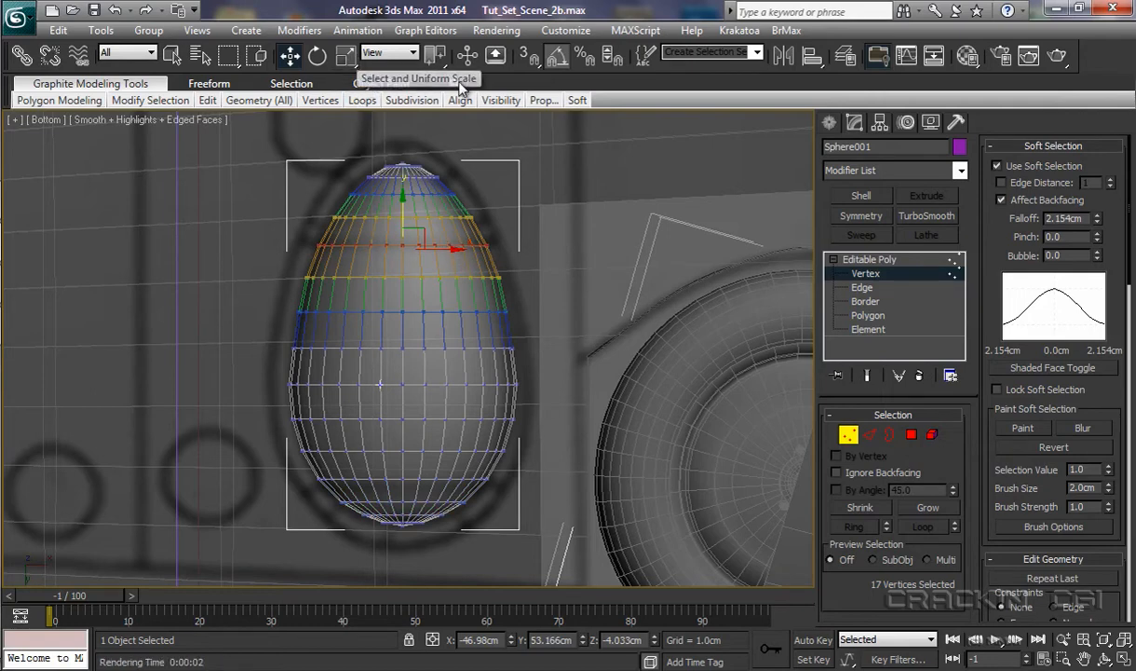
{"action": "left_click", "coordinate": [342, 56]}
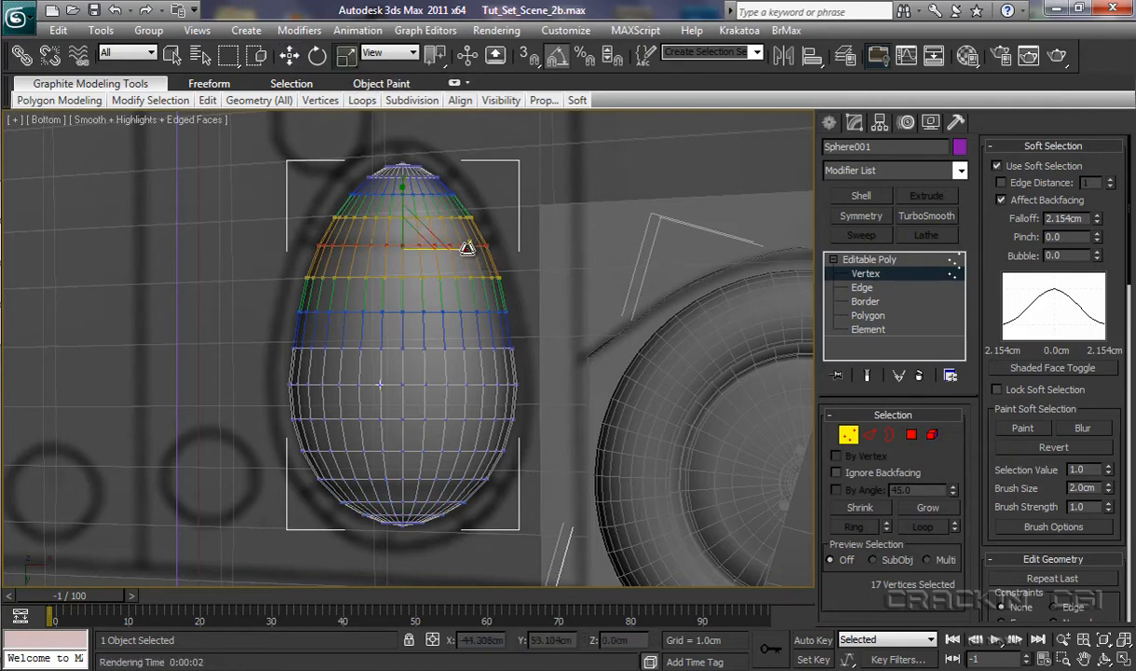
{"action": "left_click_drag", "start_coordinate": [468, 248], "coordinate": [466, 251]}
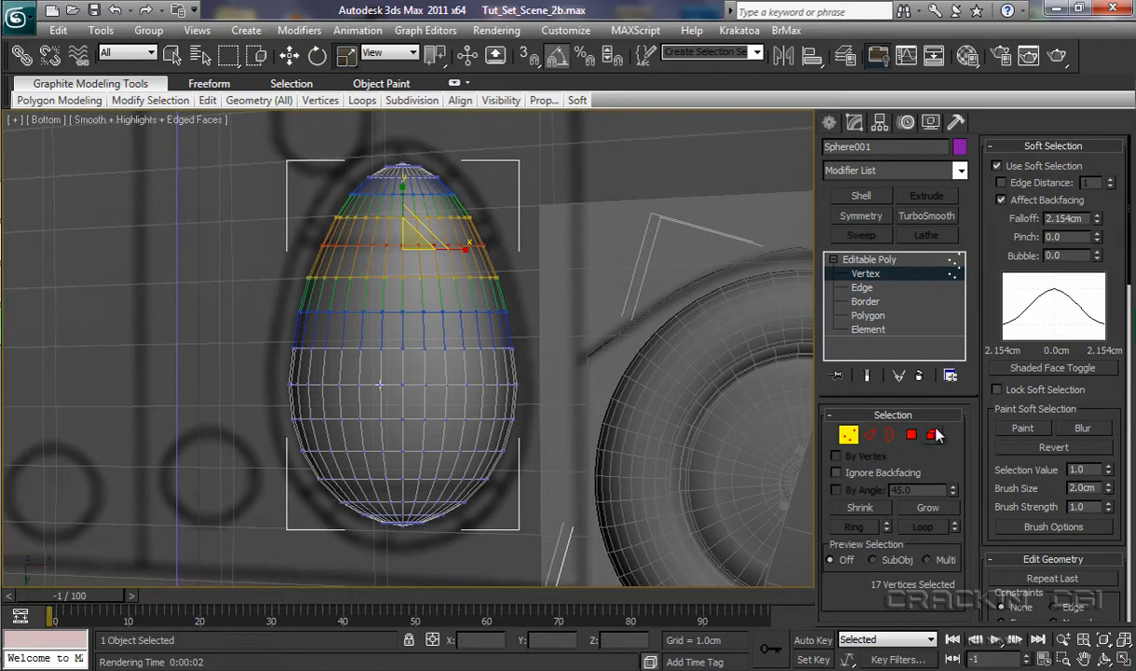
Step: Turn off Soft Selection and leave vertex editing on the egg shape
{"action": "left_click", "coordinate": [997, 166]}
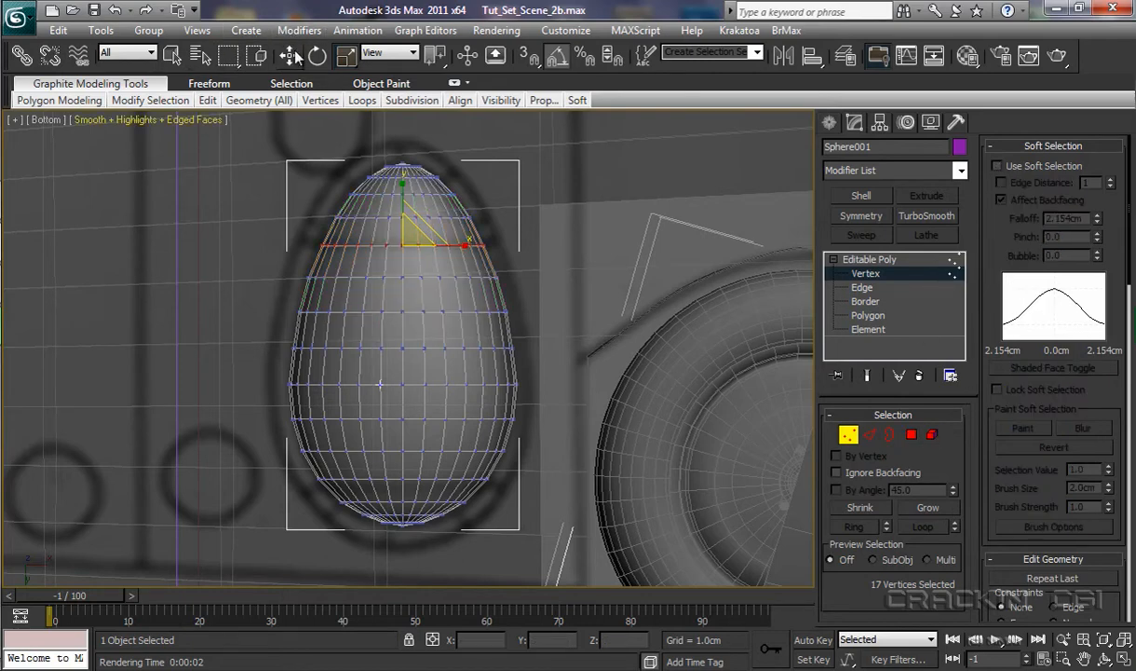
{"action": "left_click", "coordinate": [290, 55]}
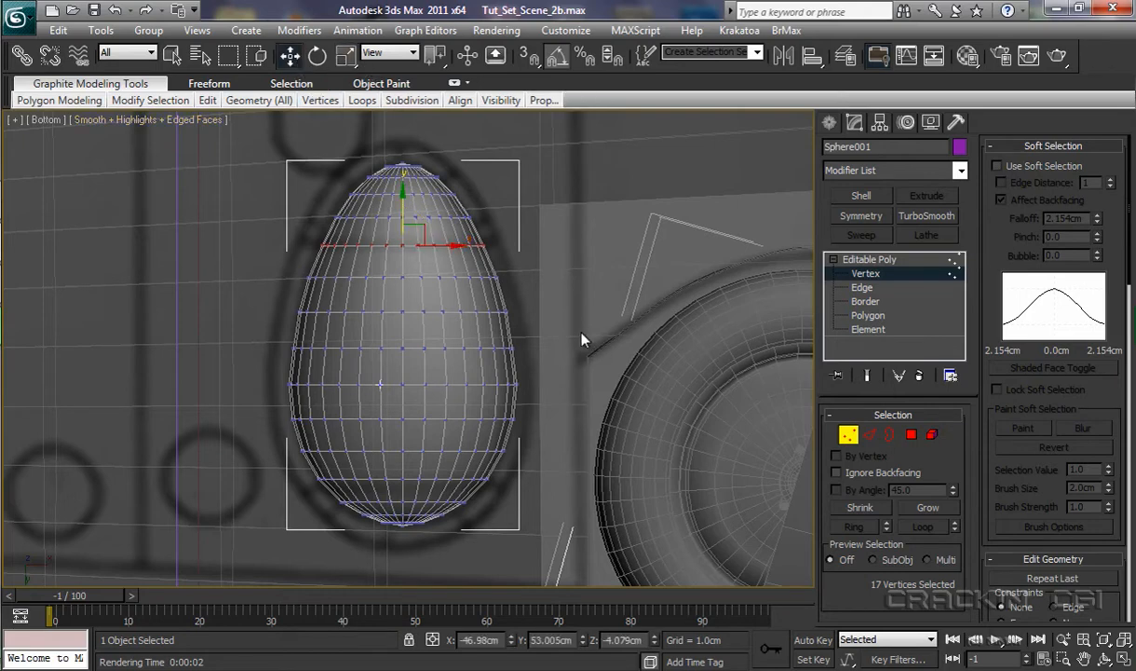
{"action": "left_click", "coordinate": [874, 261]}
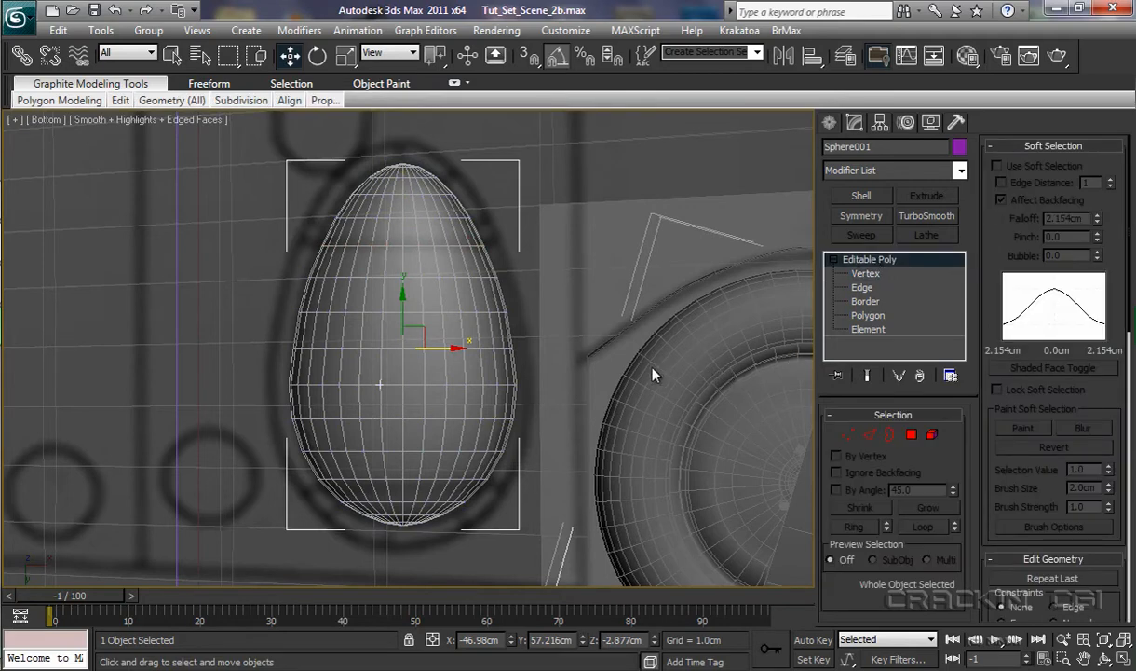
Step: In the Front view, lower the half-egg to about Z -4.83cm and shift it to about X -47.1cm to match the bulge outline
{"action": "key", "text": "t"}
{"action": "key", "text": "f"}
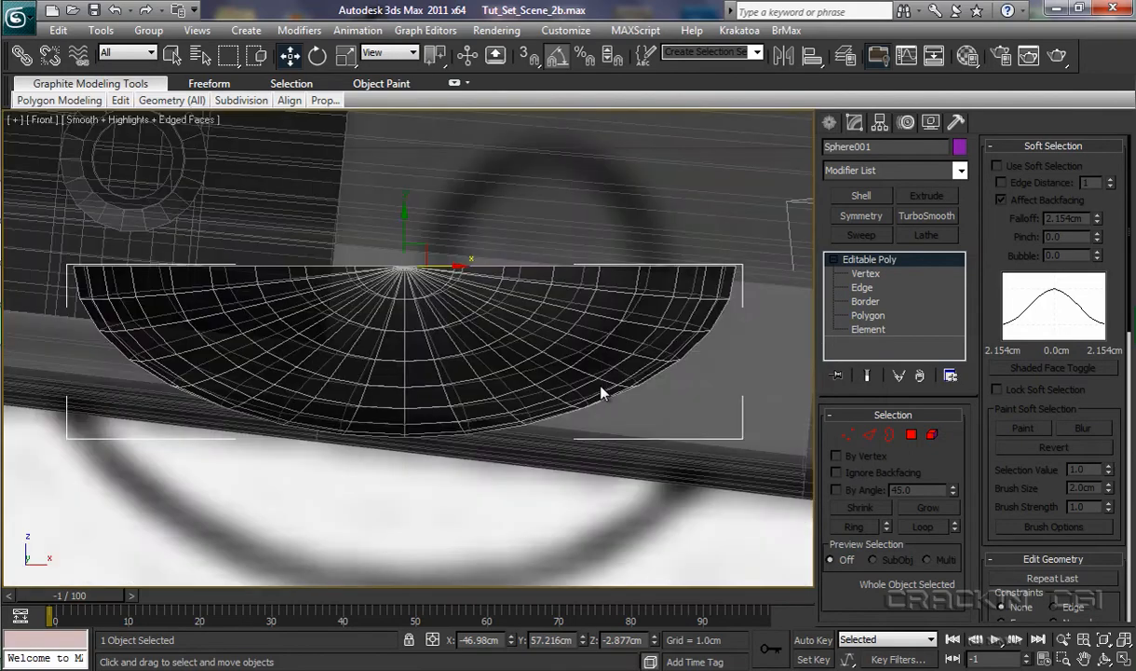
{"action": "scroll", "coordinate": [587, 426], "scroll_direction": "down", "scroll_amount": 6}
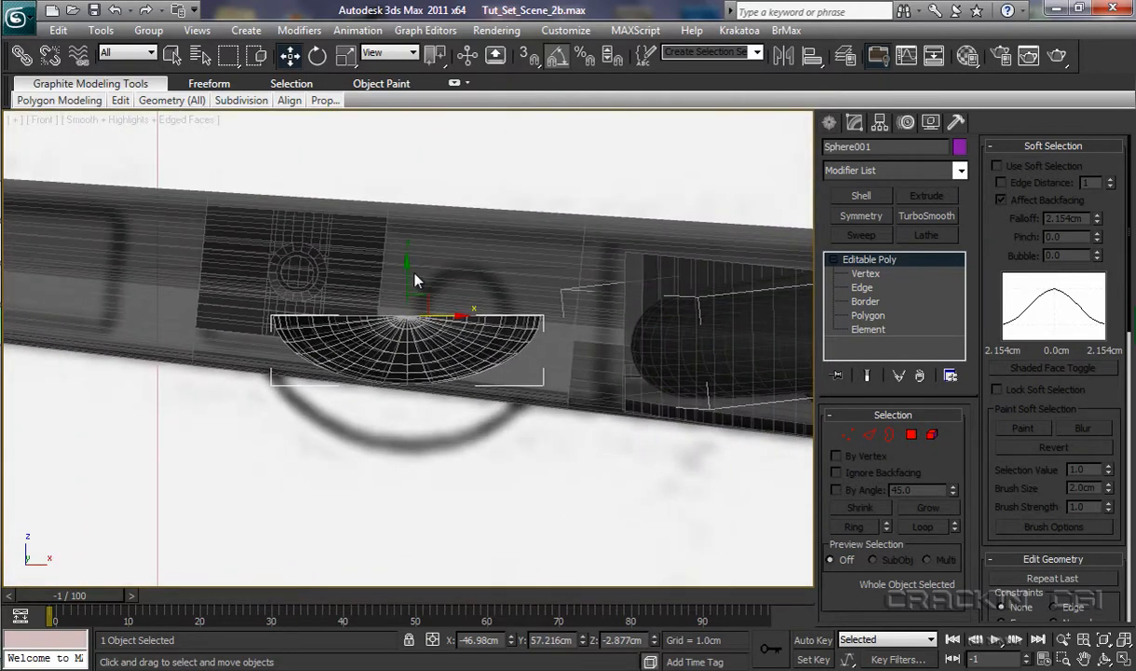
{"action": "left_click_drag", "start_coordinate": [405, 267], "coordinate": [400, 321]}
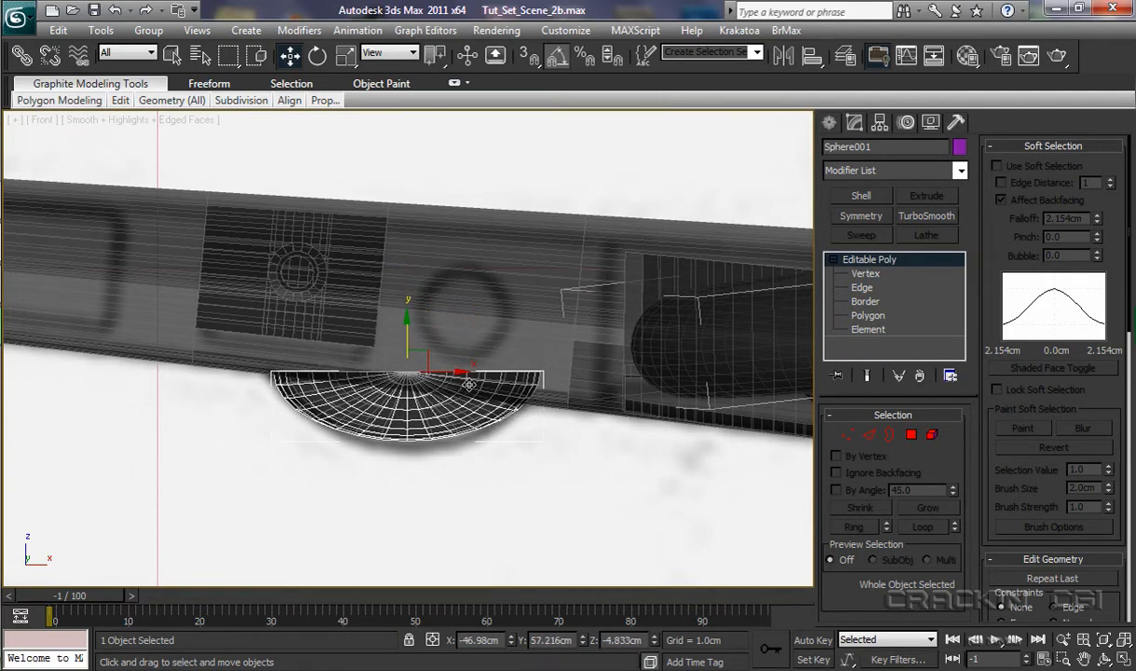
{"action": "left_click_drag", "start_coordinate": [462, 373], "coordinate": [454, 371]}
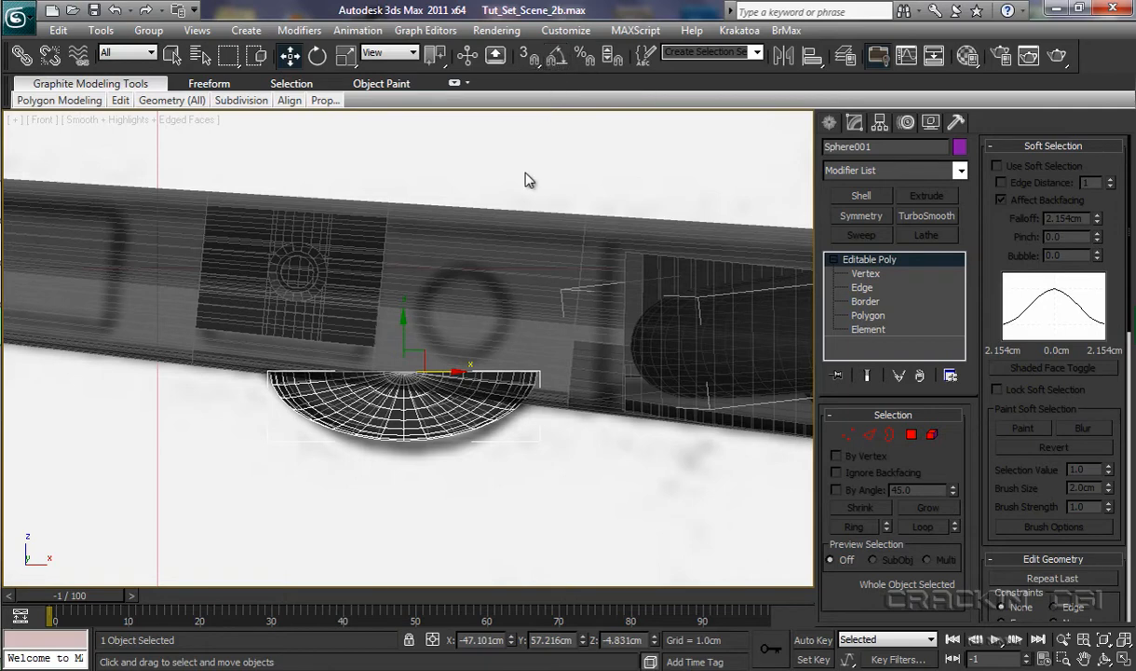
Step: Rotate the half-egg about 6 degrees to follow the wing's slope and lower it to about Z -5.195cm
{"action": "mouse_move", "coordinate": [289, 100]}
{"action": "left_click", "coordinate": [316, 56]}
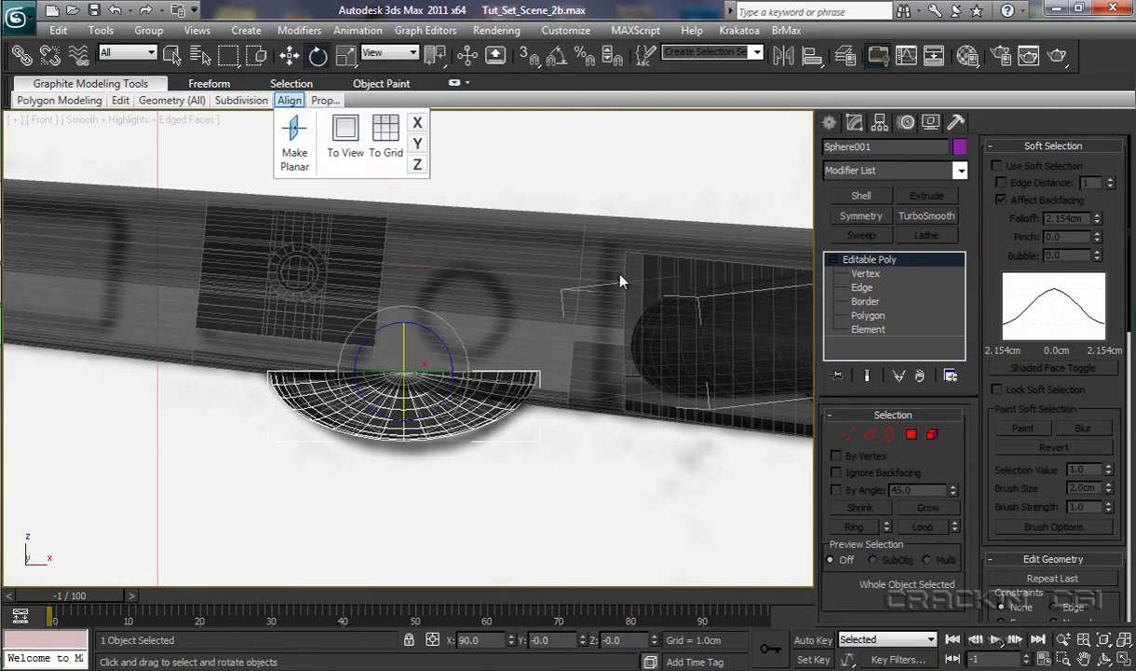
{"action": "left_click_drag", "start_coordinate": [452, 325], "coordinate": [461, 337]}
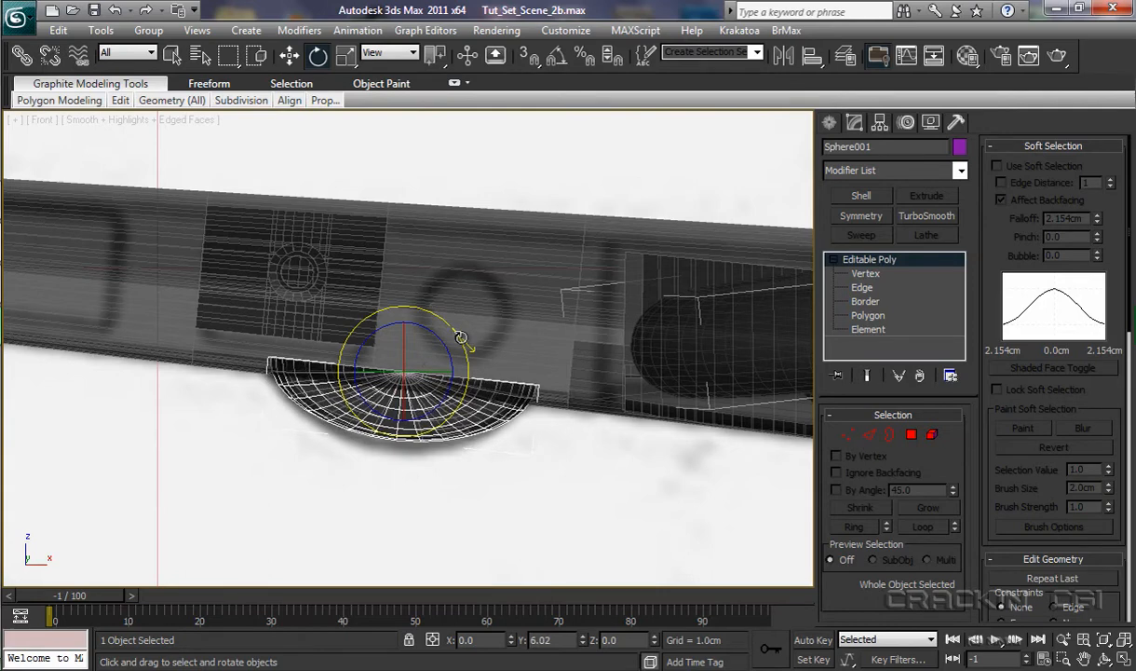
{"action": "left_click_drag", "start_coordinate": [461, 337], "coordinate": [462, 338]}
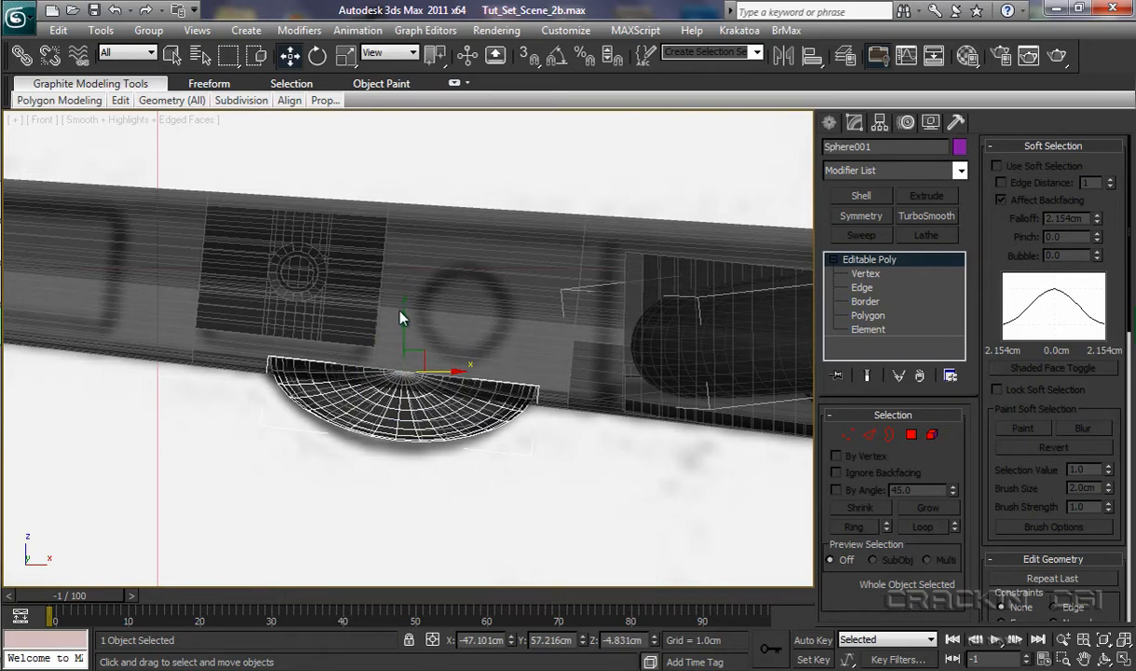
{"action": "left_click_drag", "start_coordinate": [402, 316], "coordinate": [403, 327]}
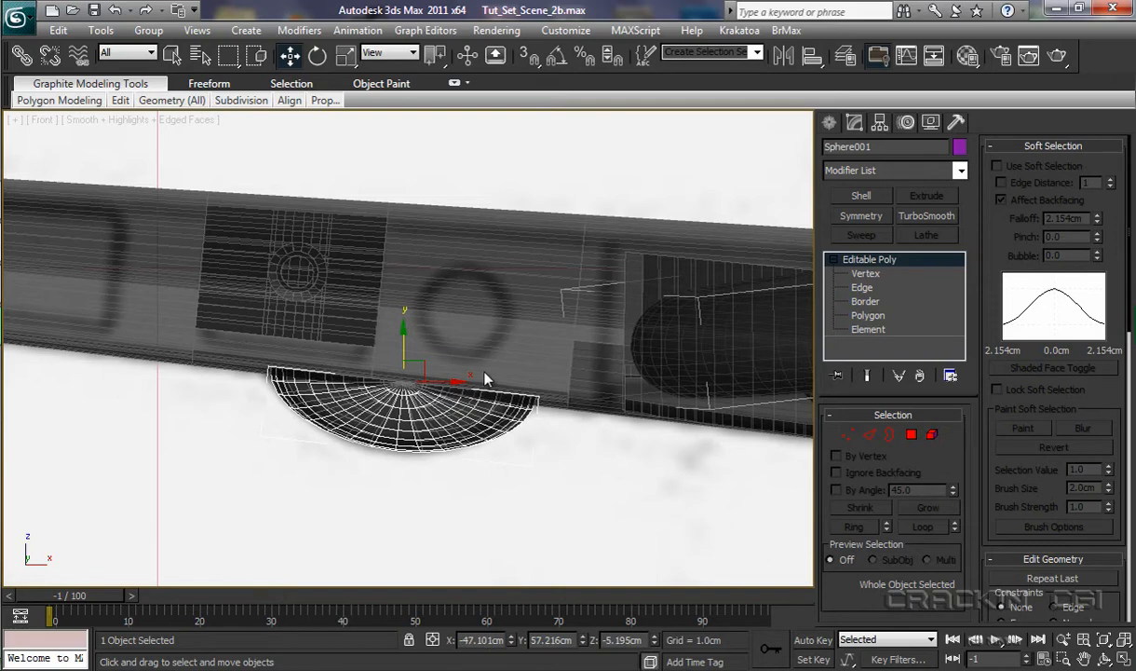
Step: In the Perspective view, change the bulge's object color to the dark blue custom color
{"action": "key", "text": "p"}
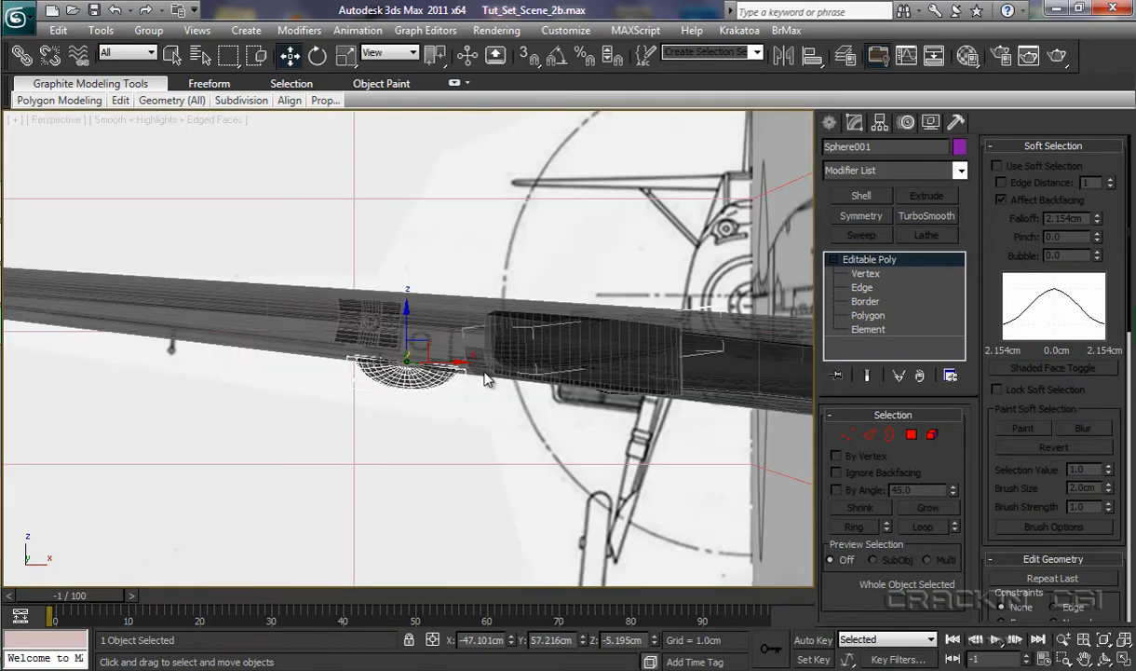
{"action": "mouse_move", "coordinate": [474, 419]}
{"action": "middle_mouse_down", "text": "ctrl+alt"}
{"action": "mouse_move", "coordinate": [488, 317]}
{"action": "mouse_move", "coordinate": [621, 407]}
{"action": "middle_mouse_up", "text": "ctrl+alt"}
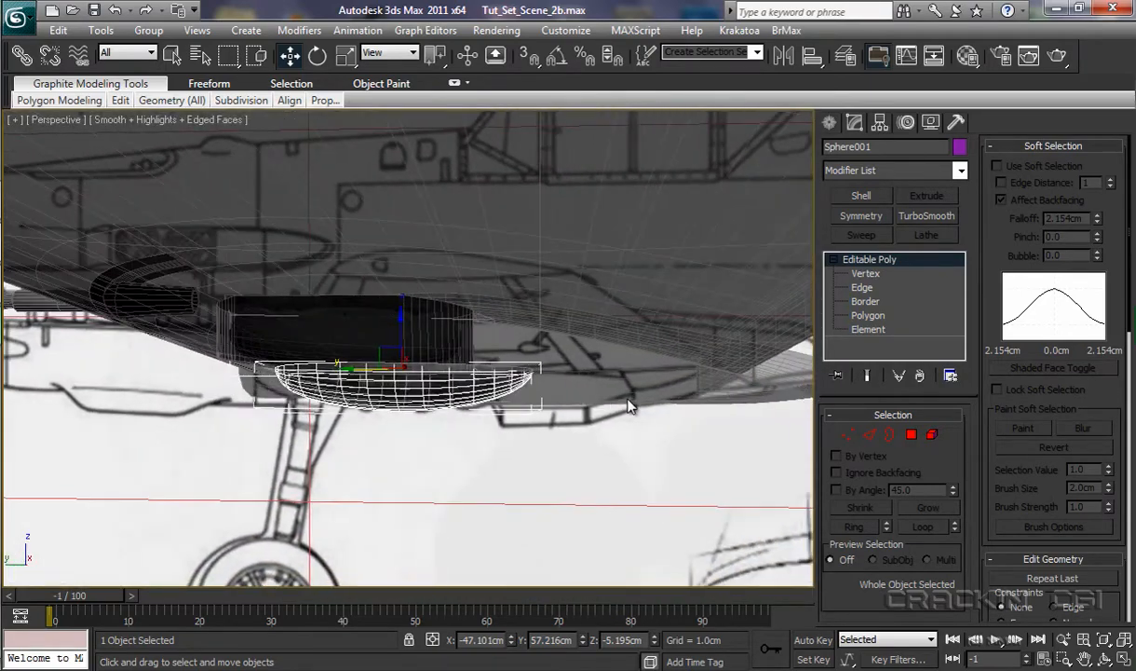
{"action": "left_click", "coordinate": [959, 147]}
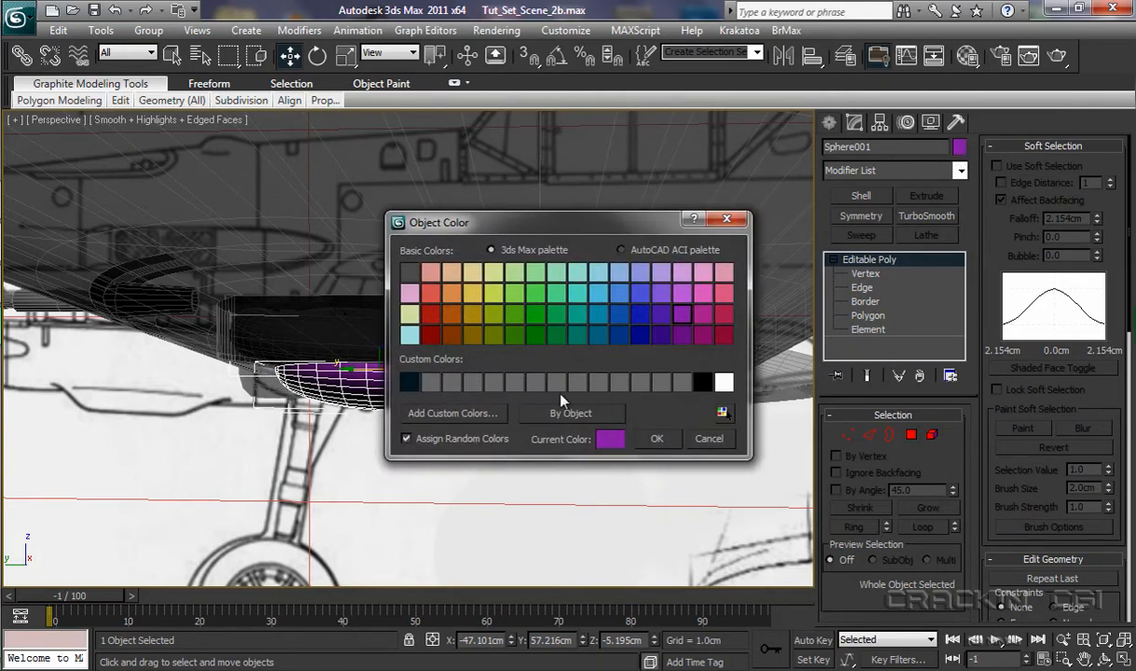
{"action": "left_click", "coordinate": [411, 382]}
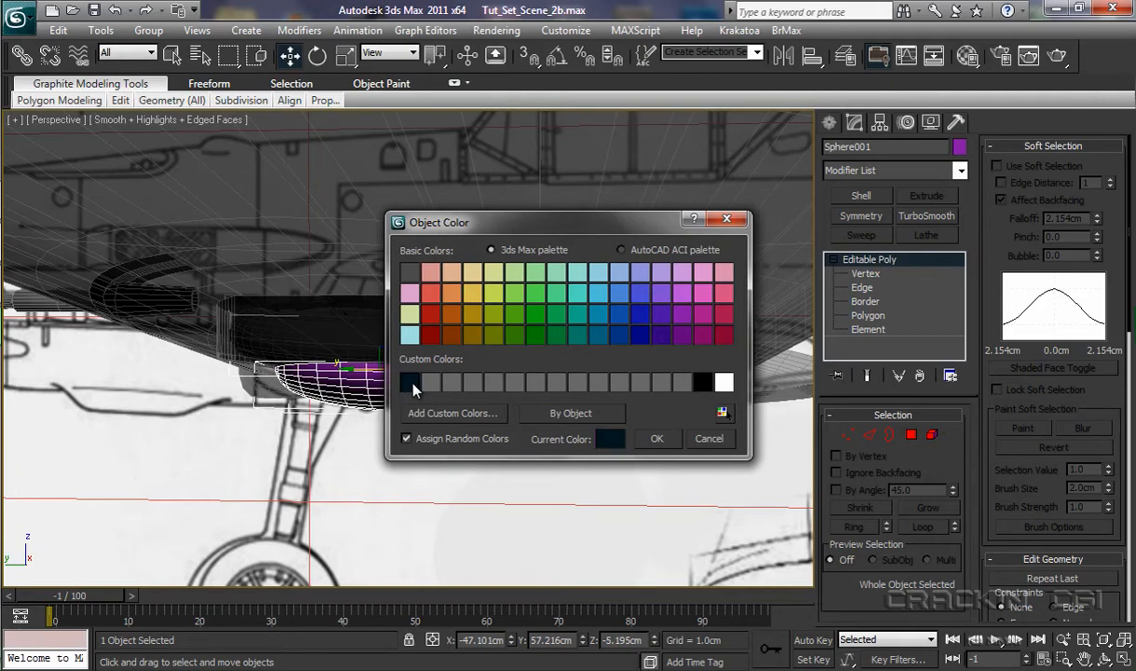
{"action": "left_click", "coordinate": [656, 440]}
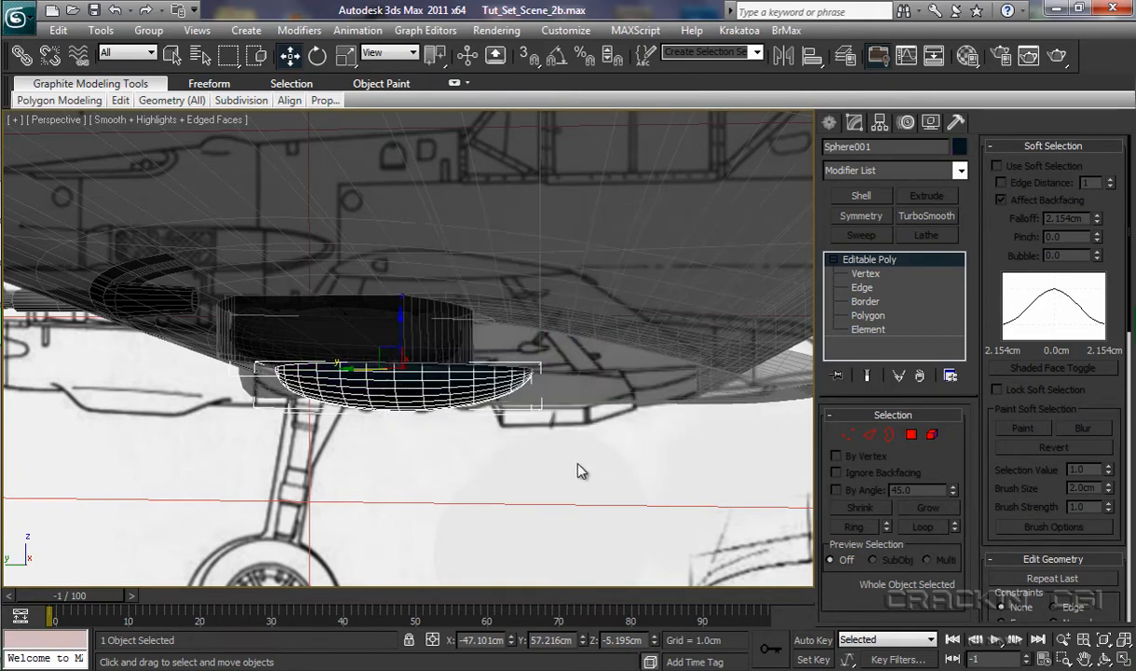
Step: In the Perspective view, raise the half-egg towards the wing's underside to about Z -4.897cm
{"action": "scroll", "coordinate": [457, 452], "scroll_direction": "up", "scroll_amount": 5}
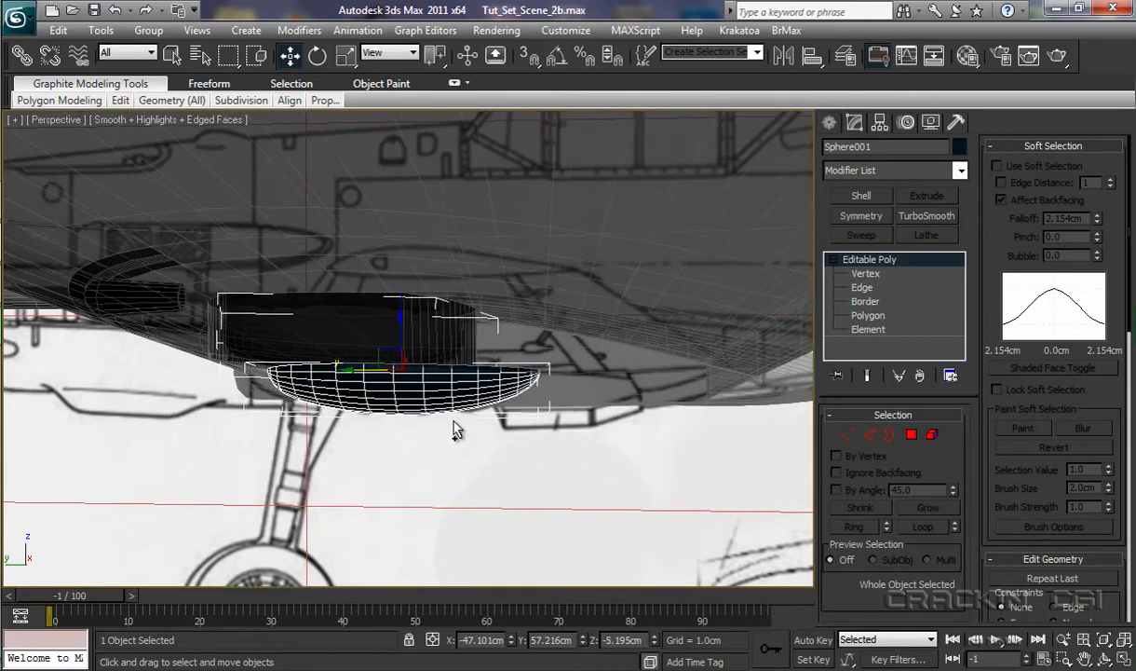
{"action": "middle_click_drag", "start_coordinate": [446, 254], "coordinate": [583, 434], "text": "alt"}
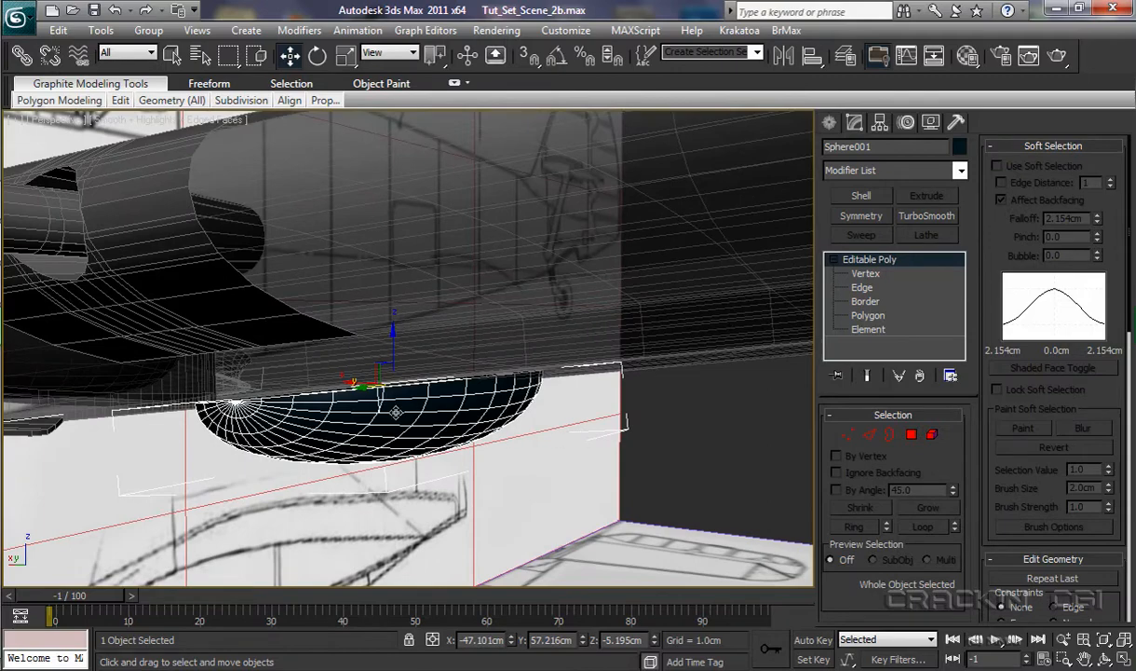
{"action": "left_click_drag", "start_coordinate": [393, 333], "coordinate": [399, 323]}
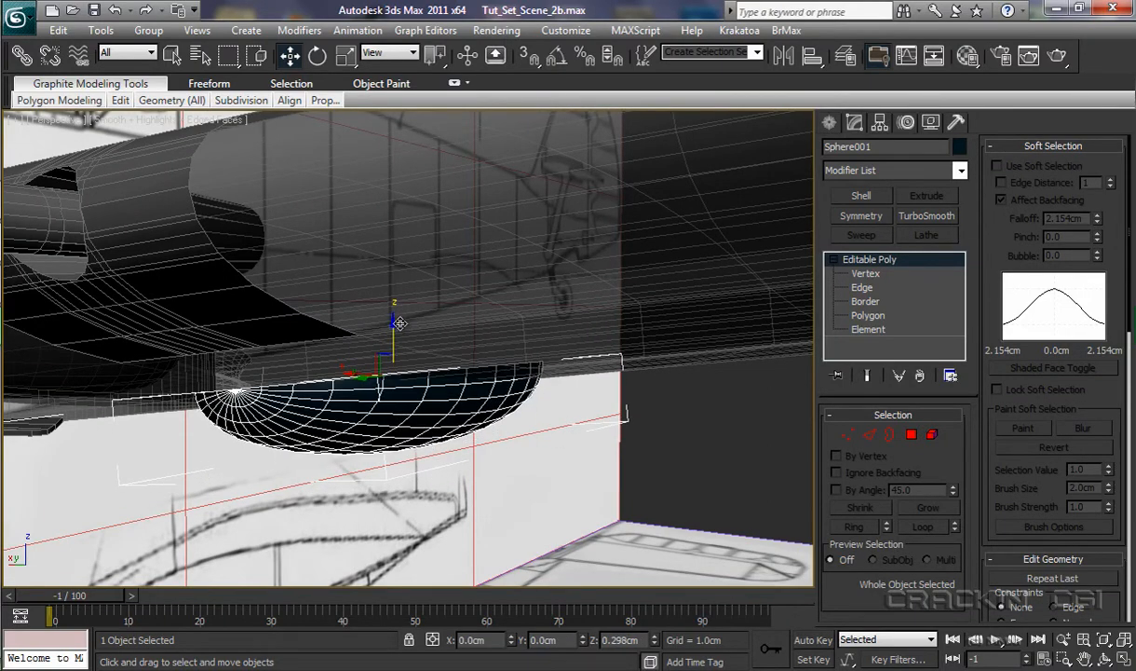
{"action": "middle_click_drag", "start_coordinate": [482, 449], "coordinate": [398, 457], "text": "alt"}
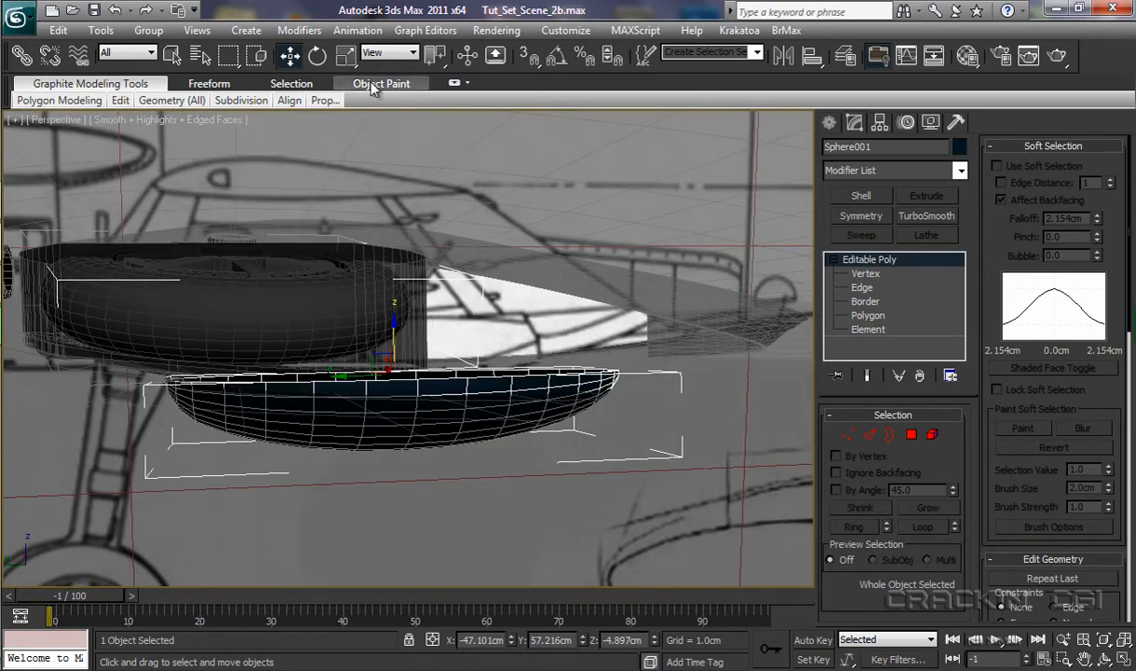
Step: Rotate the half-egg to about X 92.2, Y 6.6 degrees and lower it to about Z -5.419cm
{"action": "left_click", "coordinate": [318, 56]}
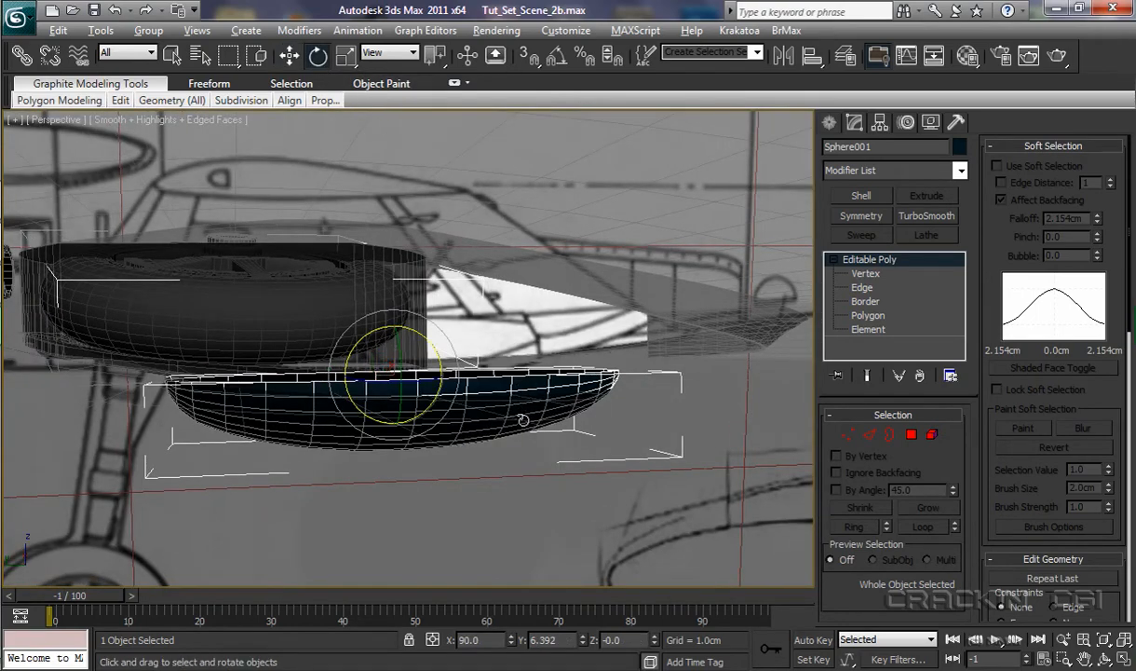
{"action": "middle_click_drag", "start_coordinate": [524, 421], "coordinate": [511, 419], "text": "alt"}
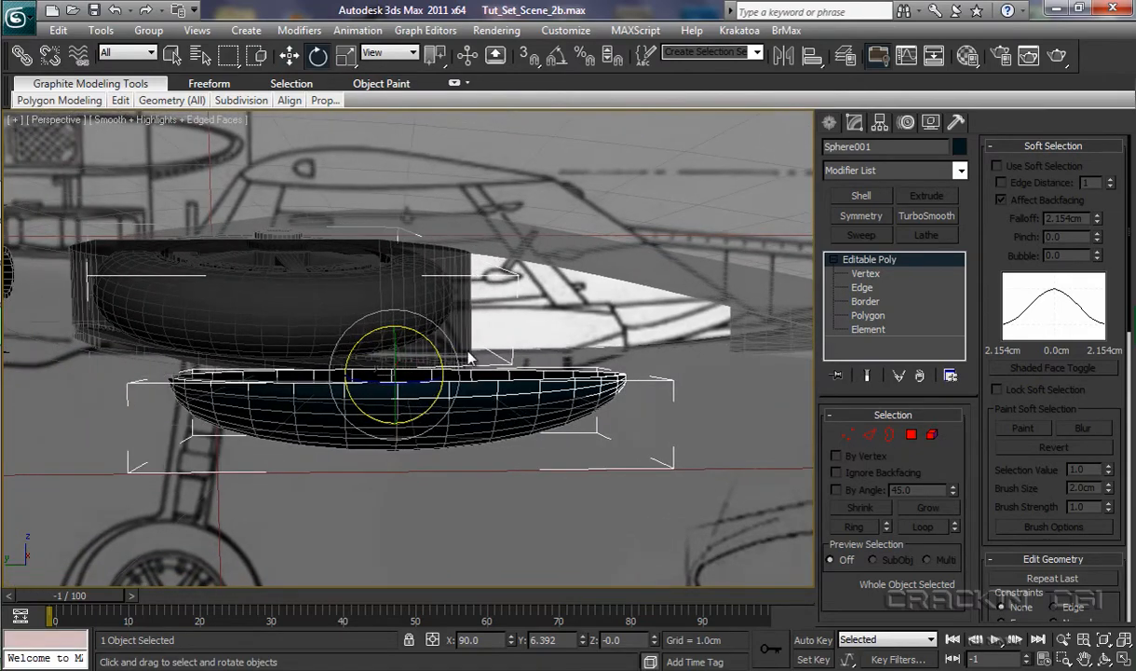
{"action": "middle_click_drag", "start_coordinate": [468, 357], "coordinate": [449, 316], "text": "alt"}
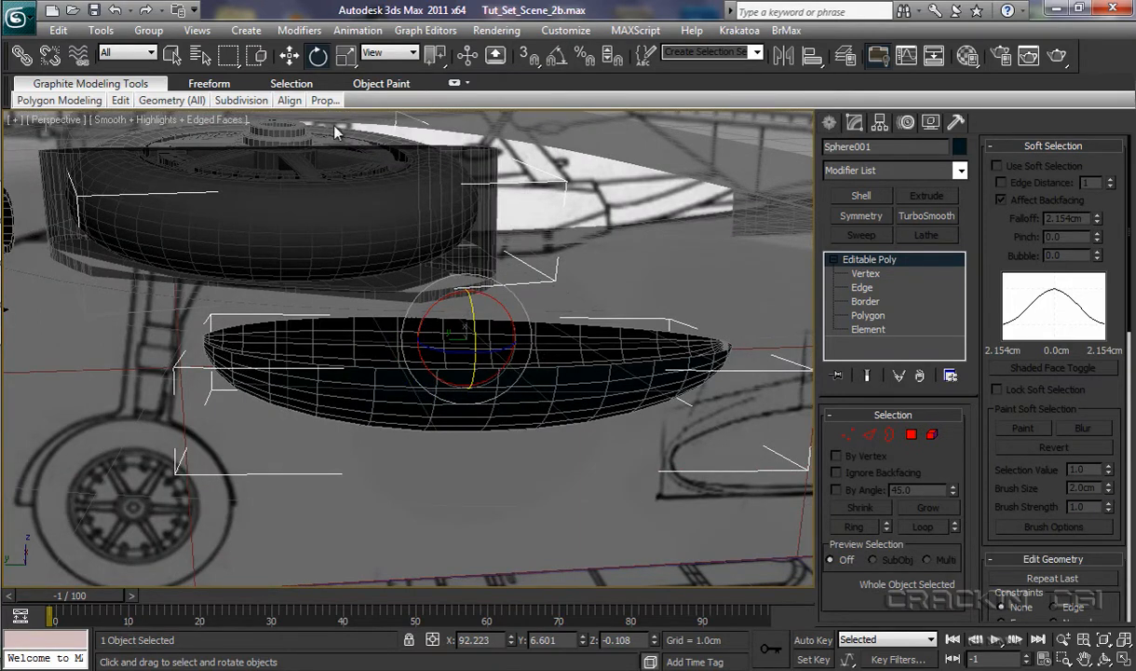
{"action": "left_click", "coordinate": [290, 58]}
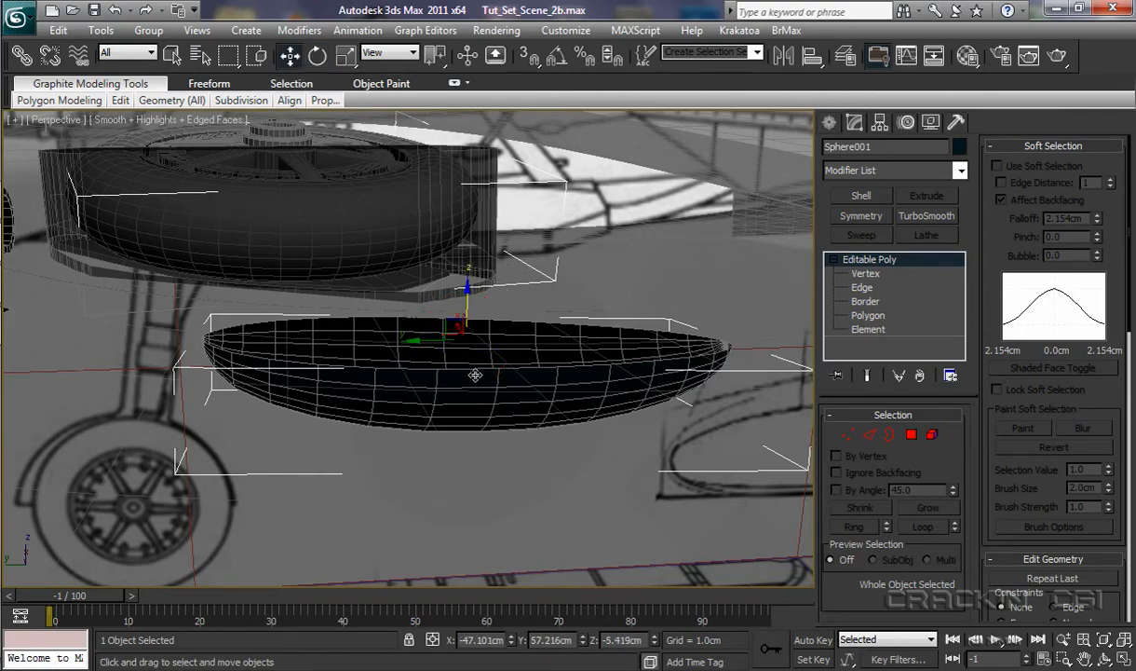
{"action": "mouse_move", "coordinate": [482, 368]}
{"action": "middle_mouse_down", "text": "alt"}
{"action": "mouse_move", "coordinate": [499, 363]}
{"action": "mouse_move", "coordinate": [464, 389]}
{"action": "mouse_move", "coordinate": [480, 389]}
{"action": "middle_mouse_up", "text": "alt"}
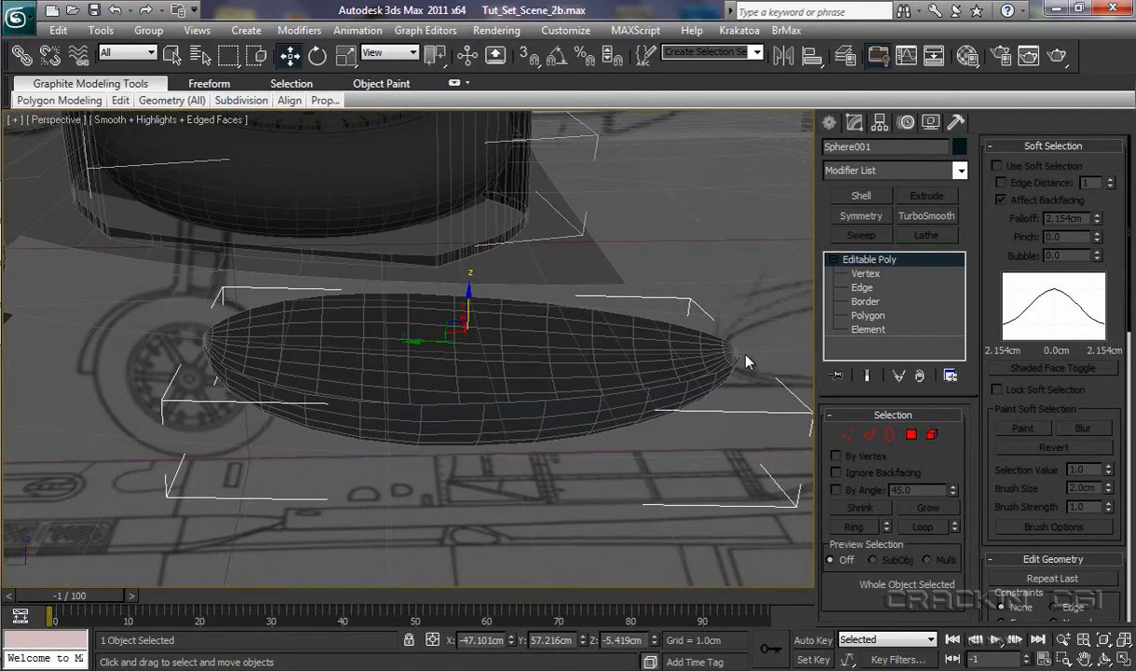
Step: Select the full loop of edges around the open rim of the half-egg, both long sides included
{"action": "left_click", "coordinate": [861, 288]}
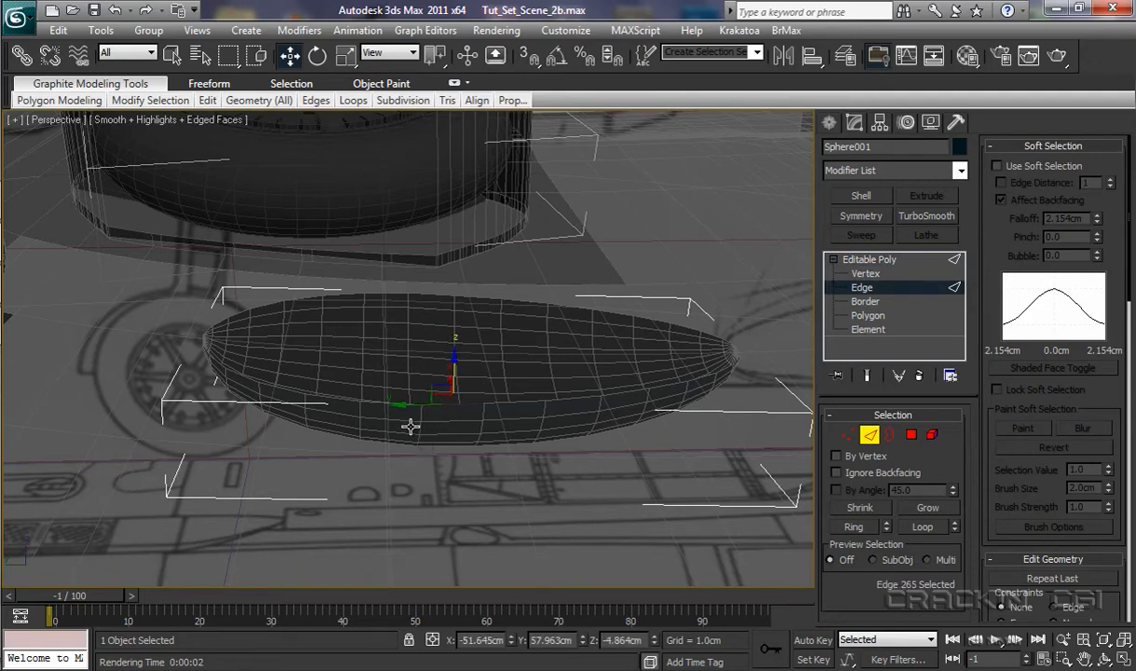
{"action": "double_click", "coordinate": [382, 404]}
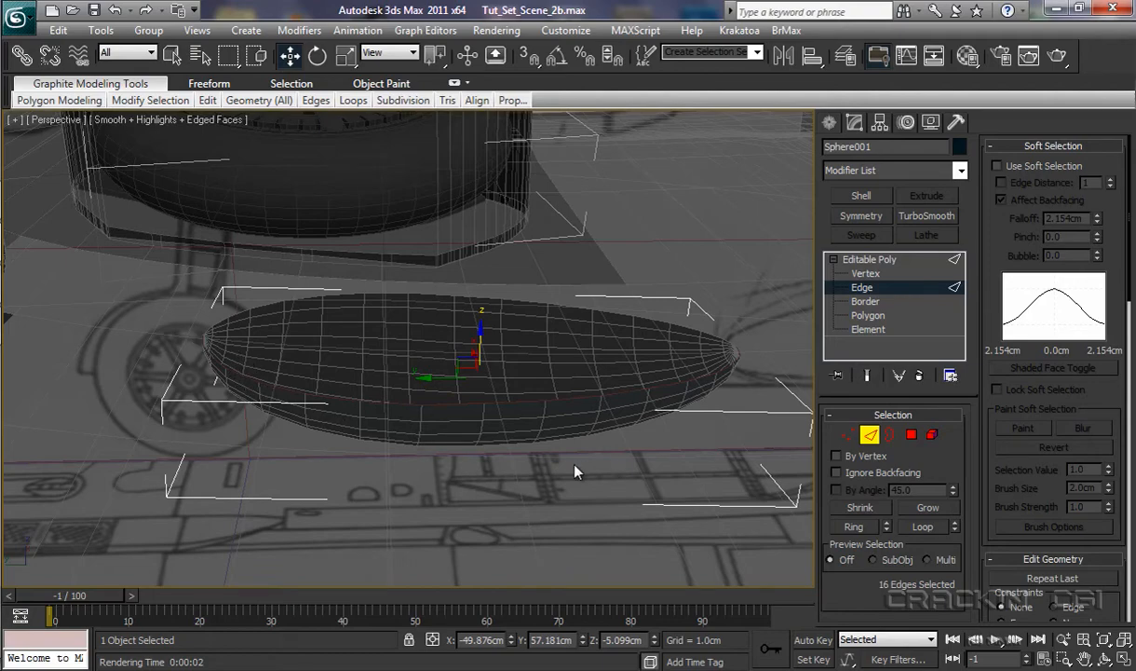
{"action": "middle_click_drag", "start_coordinate": [574, 472], "coordinate": [537, 413], "text": "alt"}
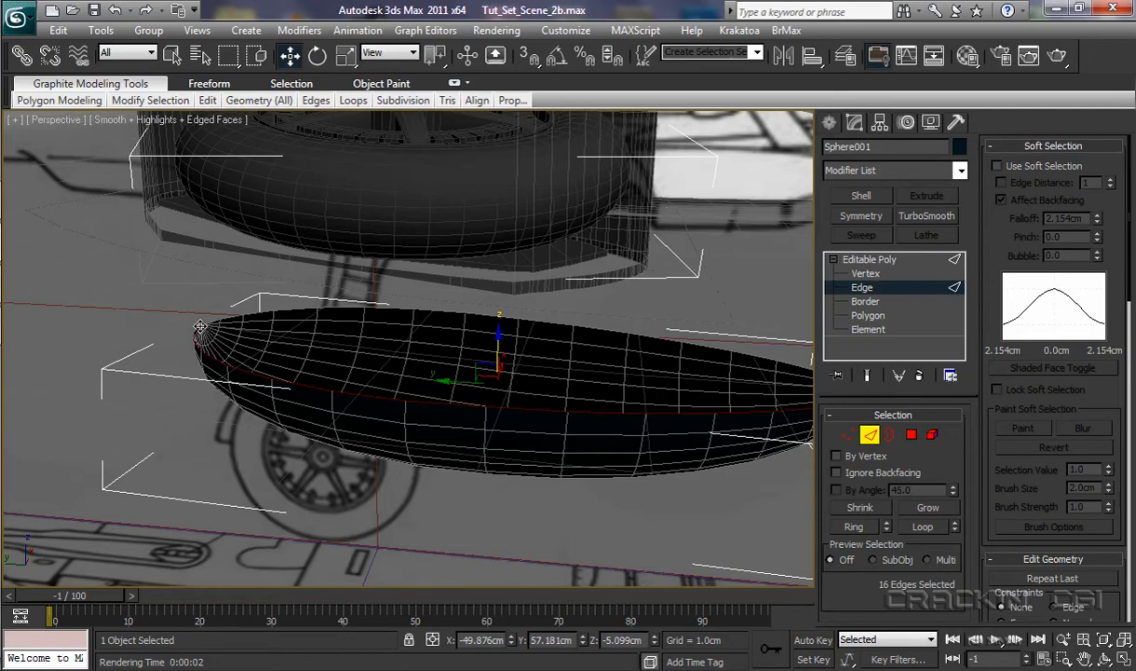
{"action": "middle_click_drag", "start_coordinate": [509, 452], "coordinate": [563, 441], "text": "alt"}
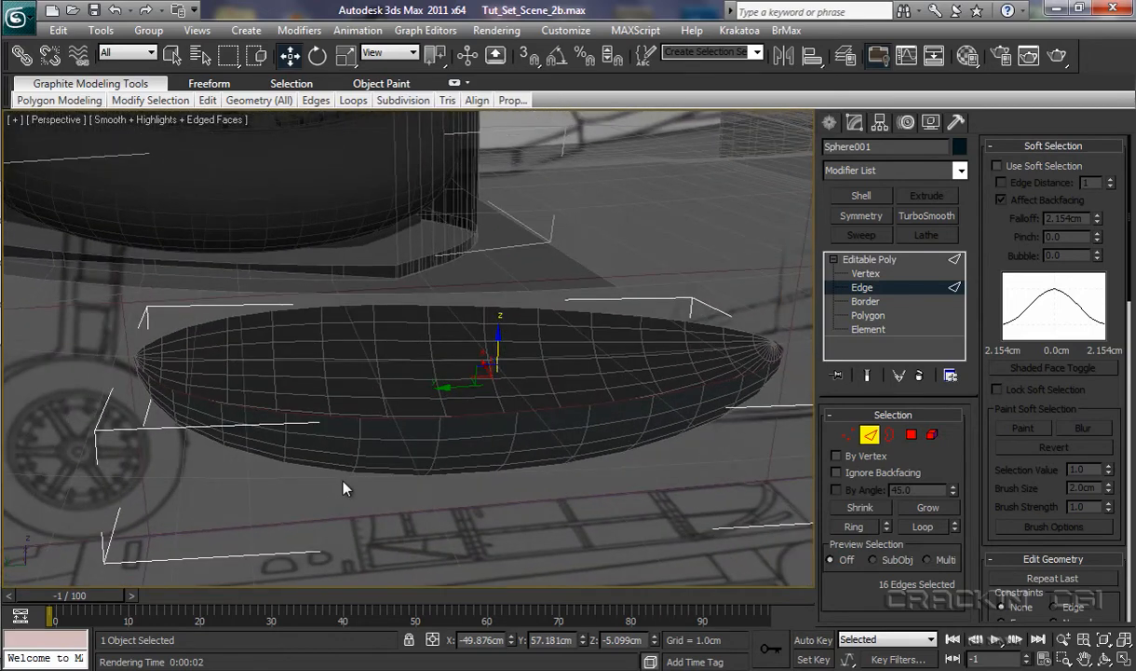
{"action": "middle_click_drag", "start_coordinate": [343, 481], "coordinate": [337, 472], "text": "alt"}
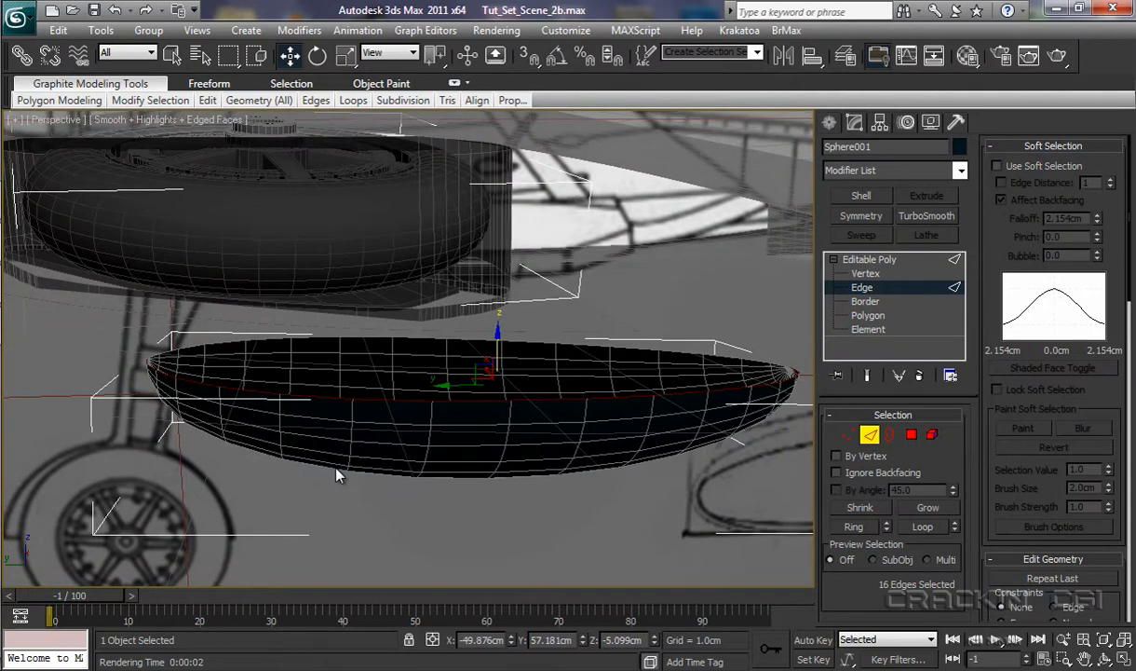
{"action": "left_click", "coordinate": [325, 337], "text": "ctrl"}
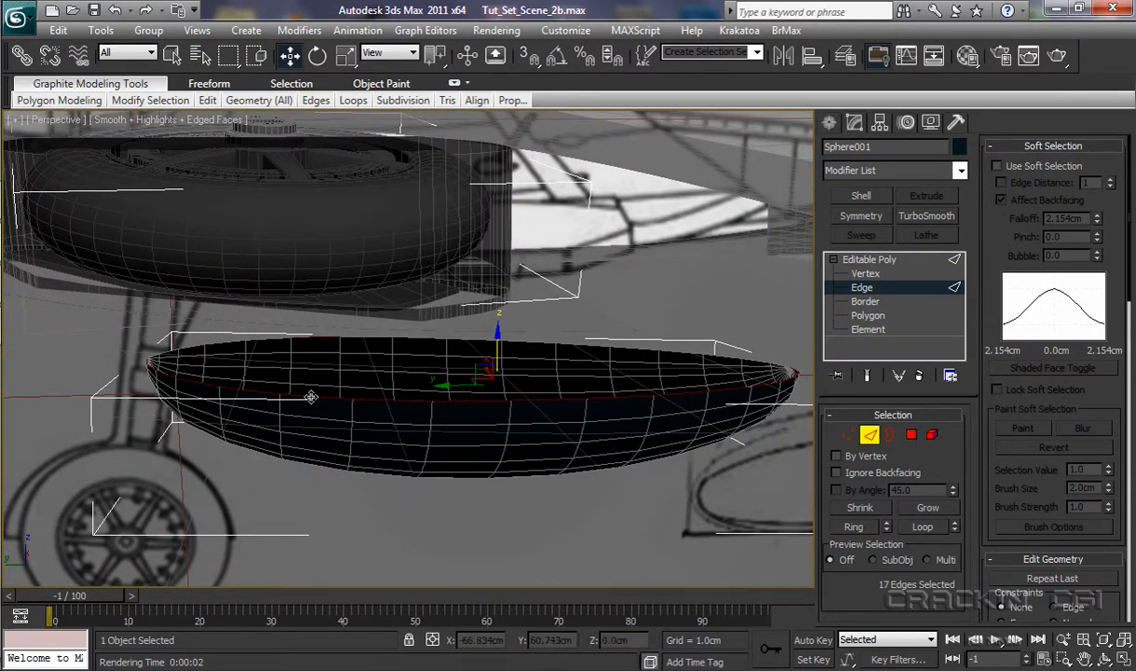
{"action": "double_click", "coordinate": [361, 338], "text": "ctrl"}
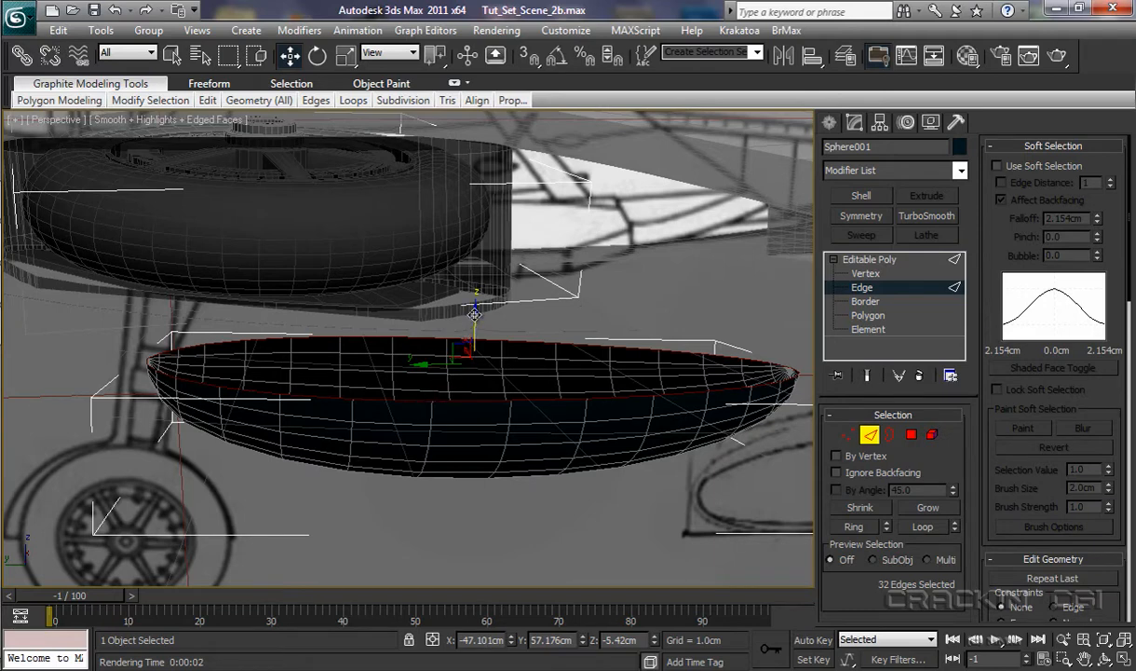
Step: Raise the rim edges to about Z -5.357cm, then extrude them upward to about Z -5.256cm as a thin strip
{"action": "left_click_drag", "start_coordinate": [474, 314], "coordinate": [474, 312]}
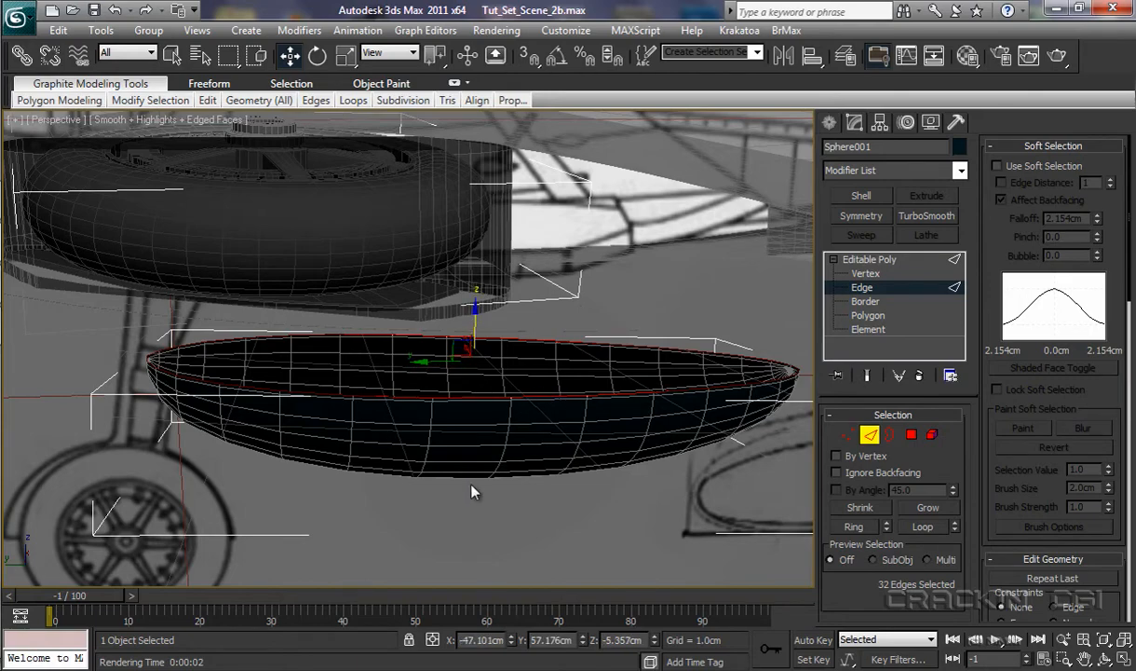
{"action": "middle_click_drag", "start_coordinate": [471, 489], "coordinate": [477, 457], "text": "alt"}
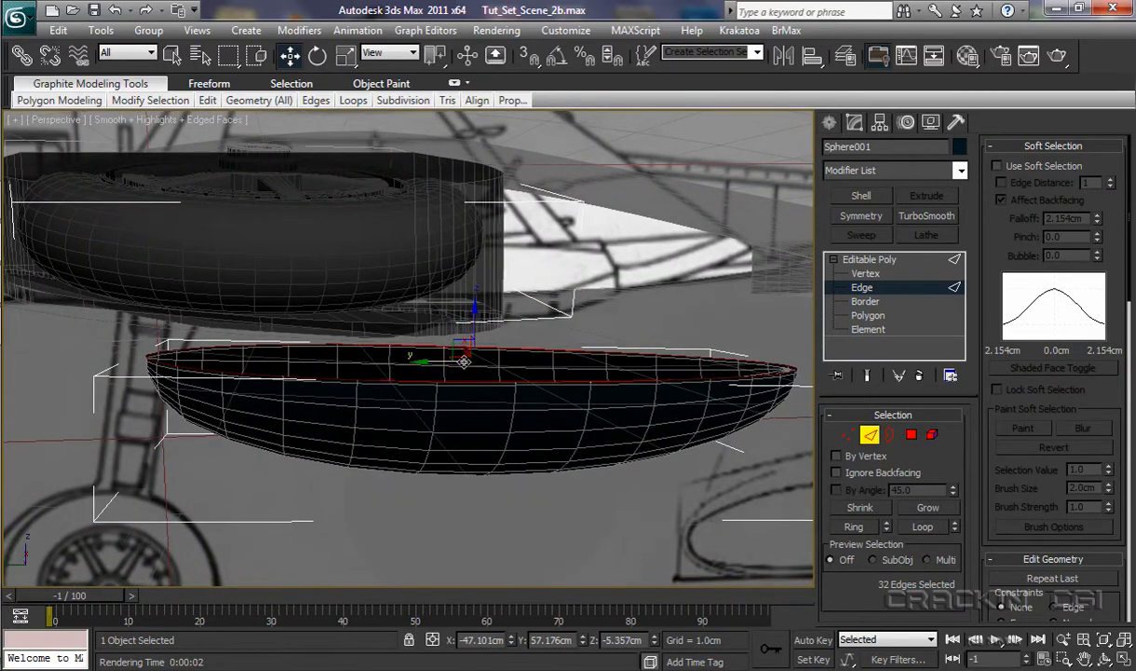
{"action": "left_click_drag", "start_coordinate": [475, 309], "coordinate": [477, 304]}
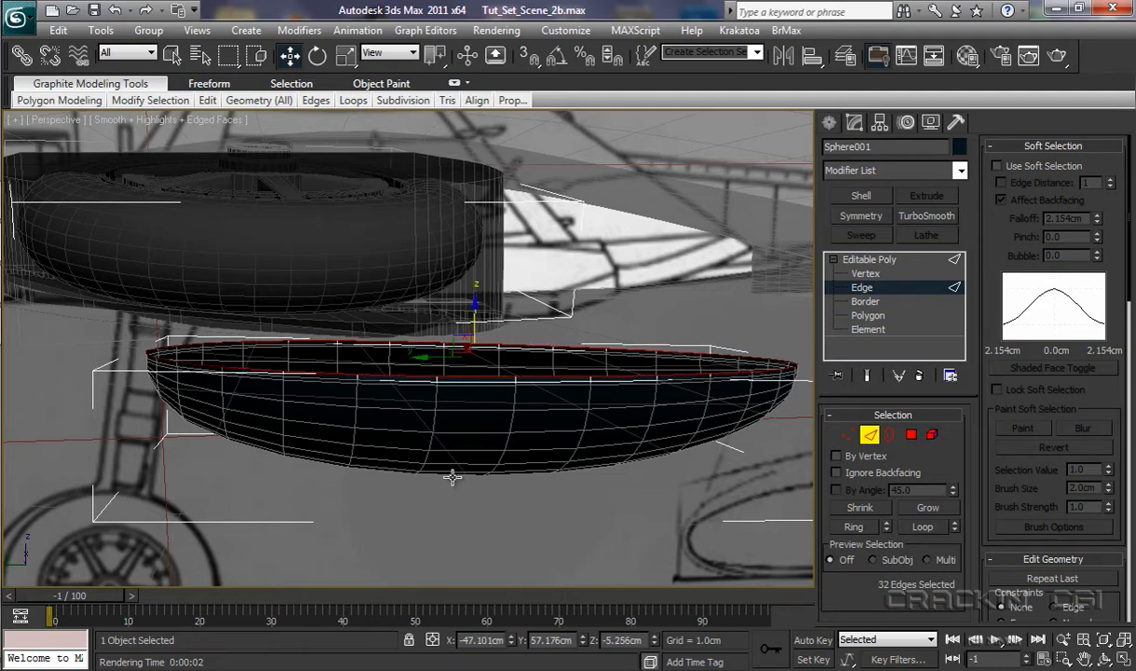
Step: Select the complete ring of polygons in the thin strip around the rim
{"action": "left_click", "coordinate": [865, 316]}
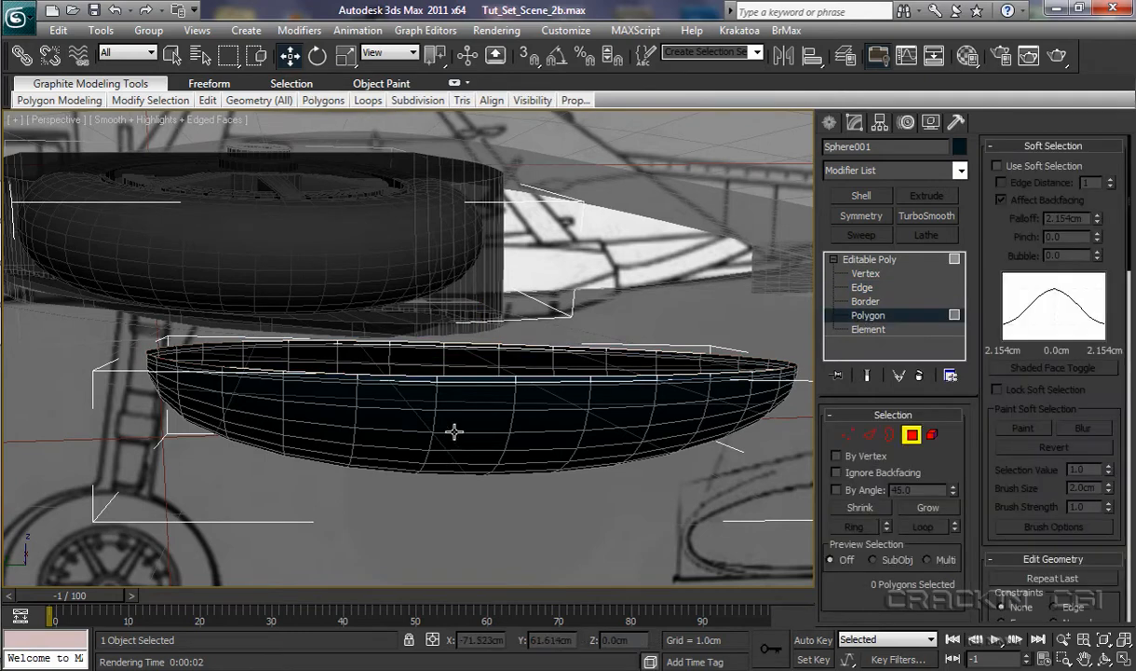
{"action": "left_click", "coordinate": [477, 378]}
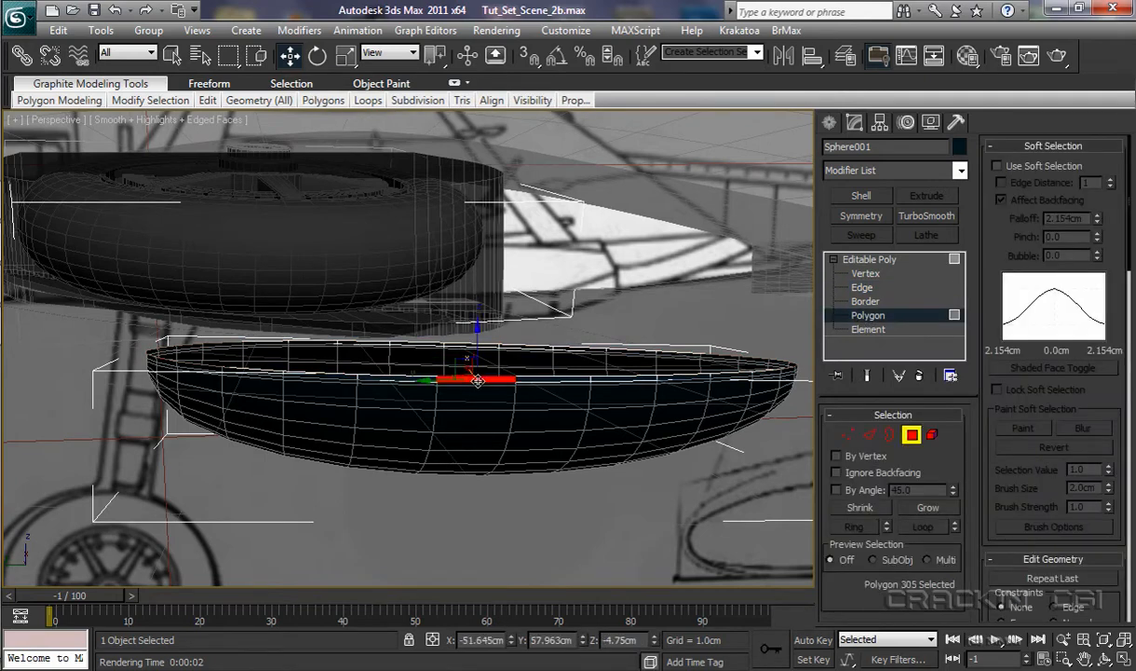
{"action": "left_click", "coordinate": [539, 378], "text": "shift"}
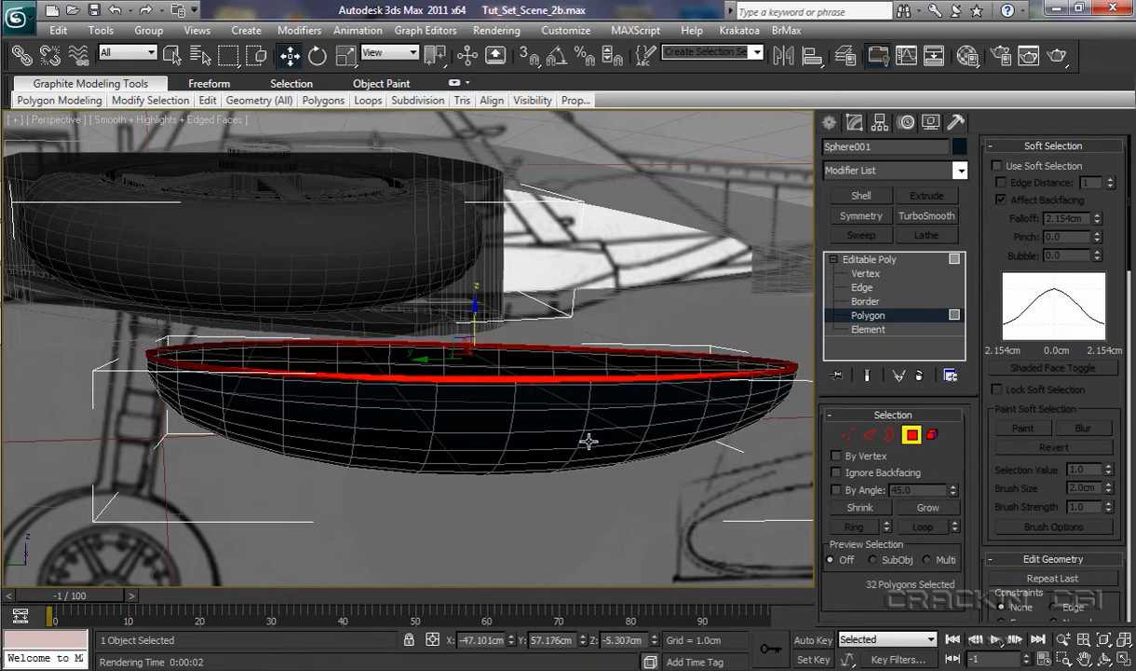
Step: Extrude the rim polygons outward by Local Normal with a height of 0.59cm to form a flange, and leave polygon editing
{"action": "scroll", "coordinate": [1131, 261], "scroll_direction": "down", "scroll_amount": 10}
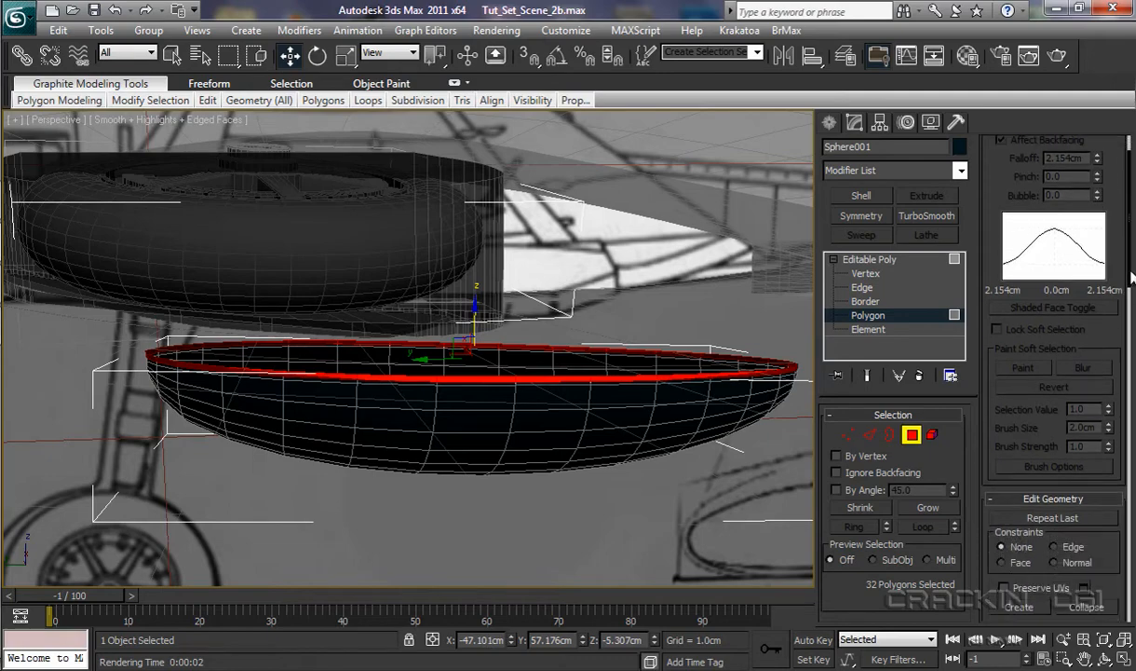
{"action": "scroll", "coordinate": [1055, 373], "scroll_direction": "down", "scroll_amount": 15}
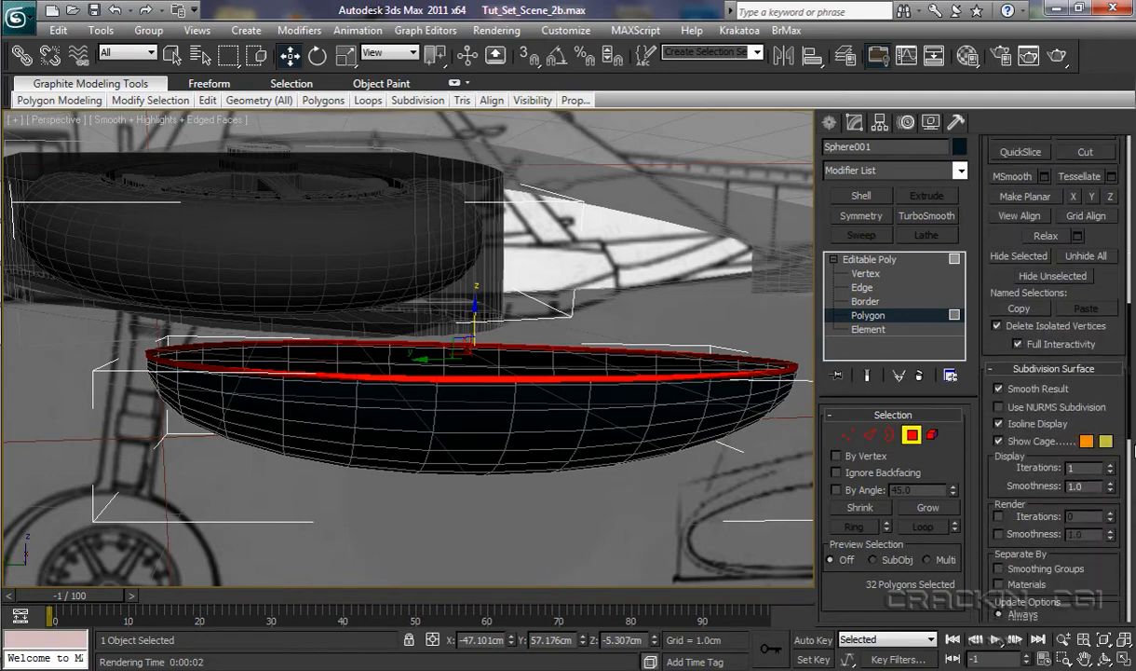
{"action": "scroll", "coordinate": [1082, 508], "scroll_direction": "down", "scroll_amount": 1}
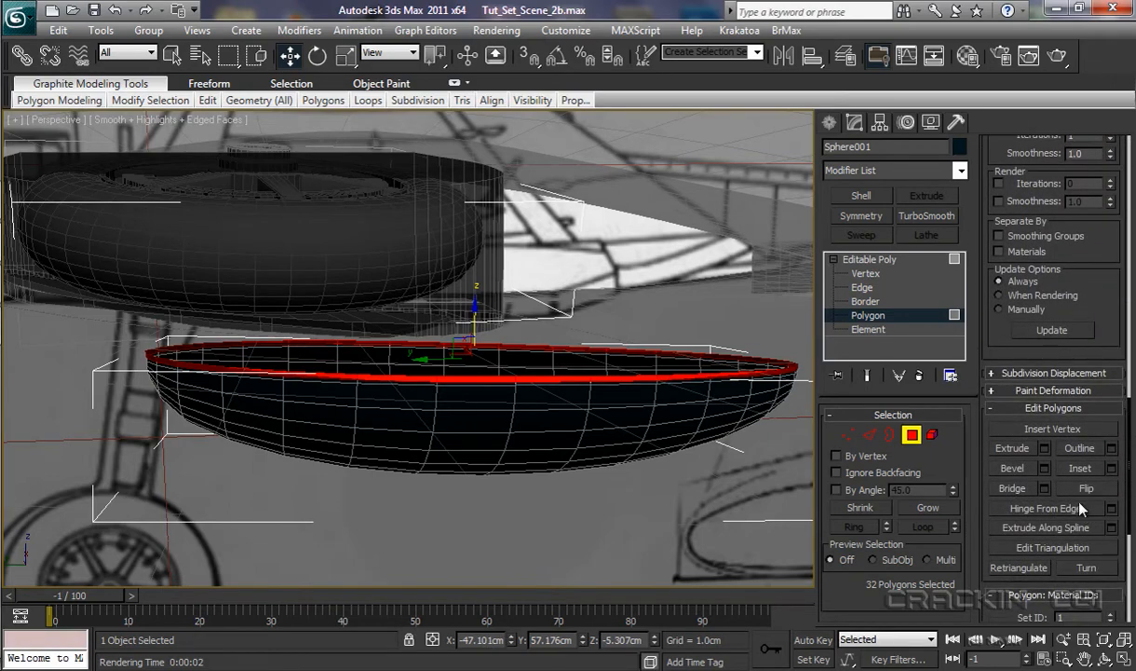
{"action": "left_click", "coordinate": [1046, 448]}
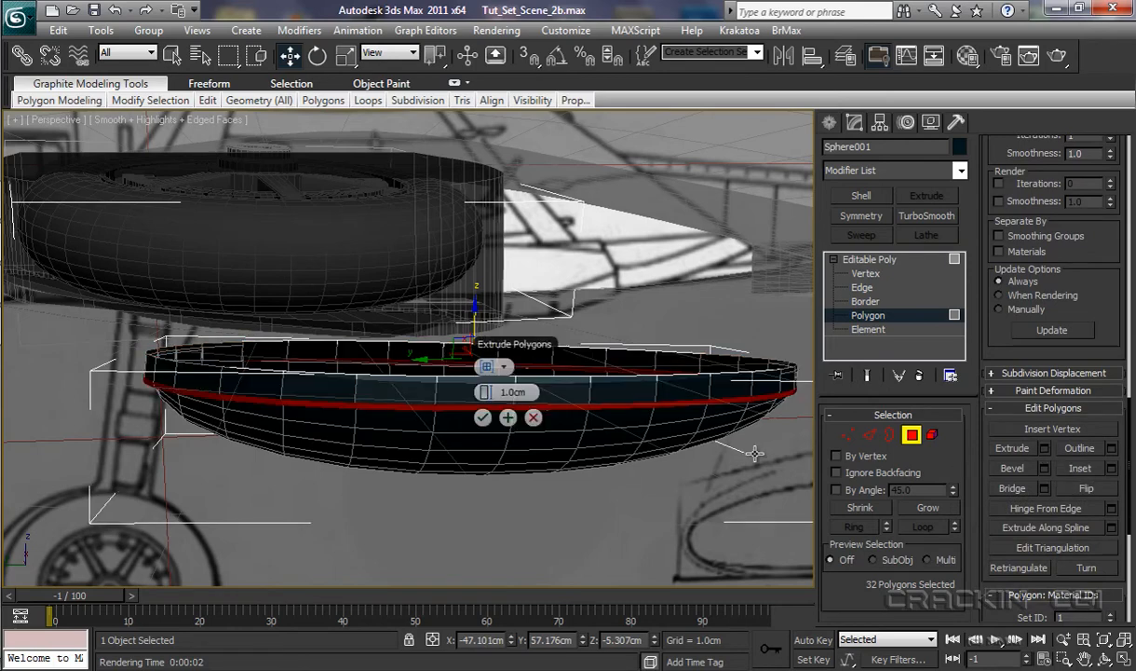
{"action": "right_click", "coordinate": [485, 391]}
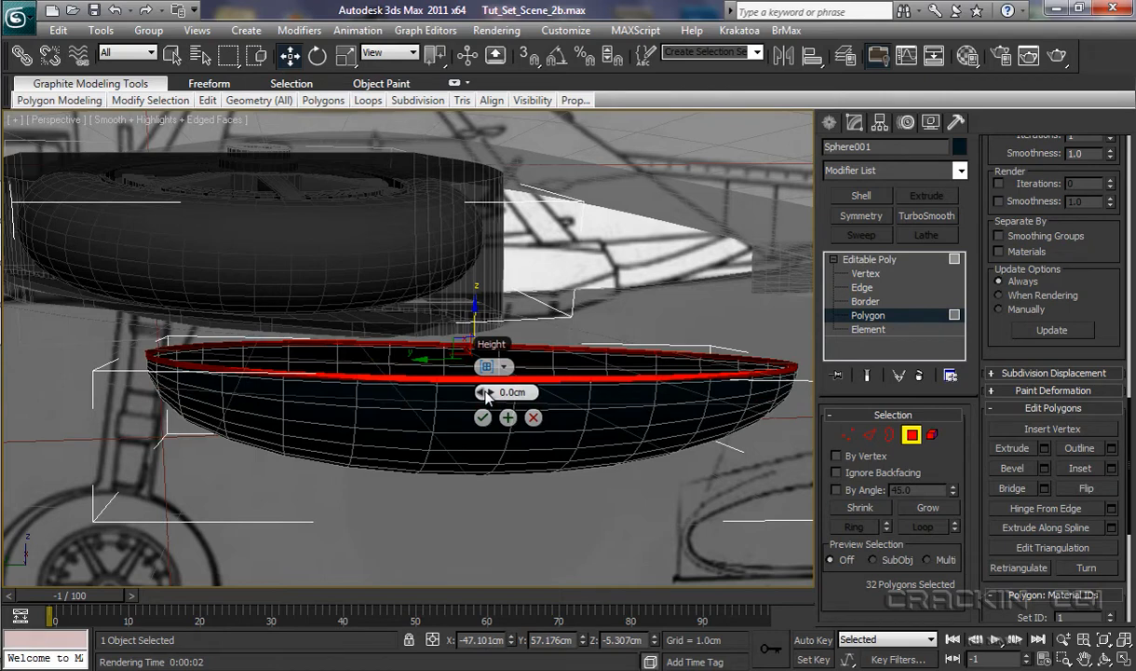
{"action": "left_click", "coordinate": [486, 367]}
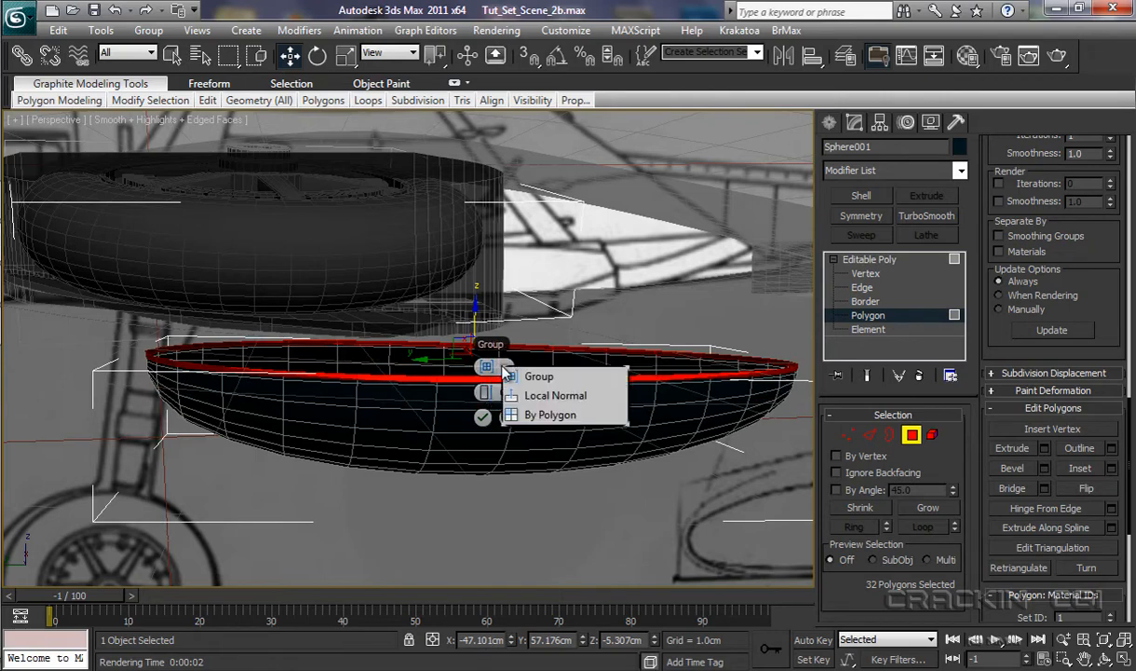
{"action": "left_click", "coordinate": [546, 398]}
{"action": "mouse_move", "coordinate": [466, 473]}
{"action": "middle_mouse_down", "text": "alt"}
{"action": "mouse_move", "coordinate": [471, 481]}
{"action": "mouse_move", "coordinate": [470, 471]}
{"action": "middle_mouse_up", "text": "alt"}
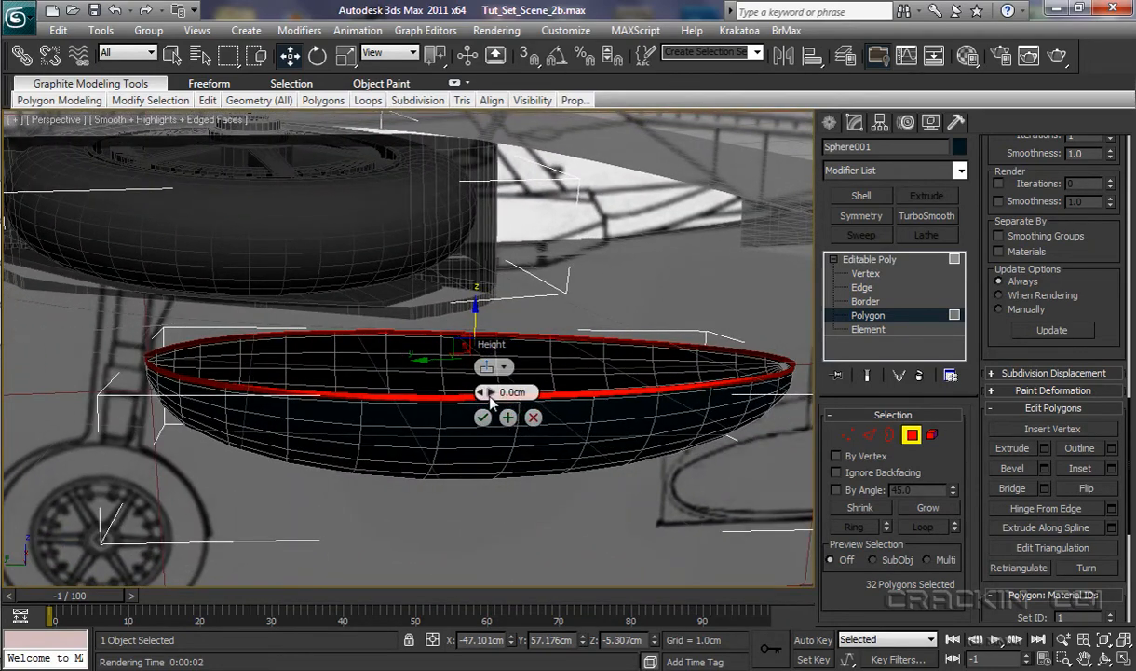
{"action": "left_click_drag", "start_coordinate": [489, 395], "coordinate": [525, 394]}
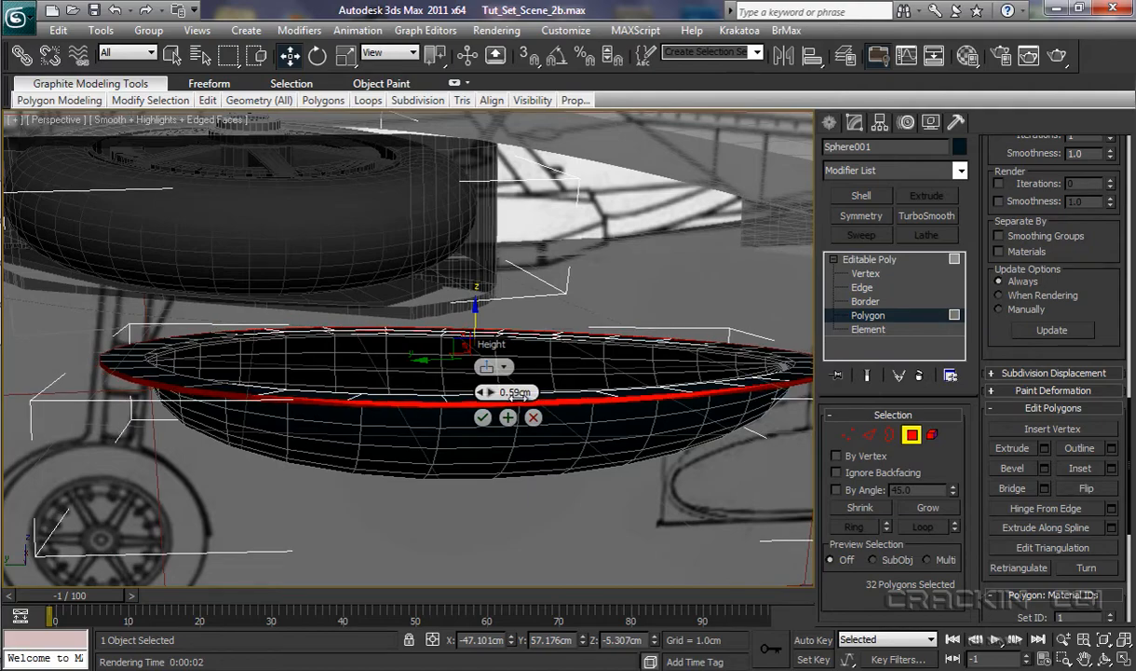
{"action": "mouse_move", "coordinate": [500, 433]}
{"action": "middle_mouse_down", "text": "alt"}
{"action": "mouse_move", "coordinate": [490, 449]}
{"action": "mouse_move", "coordinate": [508, 470]}
{"action": "mouse_move", "coordinate": [579, 487]}
{"action": "mouse_move", "coordinate": [589, 475]}
{"action": "mouse_move", "coordinate": [589, 429]}
{"action": "mouse_move", "coordinate": [556, 426]}
{"action": "mouse_move", "coordinate": [570, 393]}
{"action": "mouse_move", "coordinate": [562, 368]}
{"action": "mouse_move", "coordinate": [514, 371]}
{"action": "mouse_move", "coordinate": [502, 399]}
{"action": "mouse_move", "coordinate": [562, 381]}
{"action": "mouse_move", "coordinate": [505, 420]}
{"action": "middle_mouse_up", "text": "alt"}
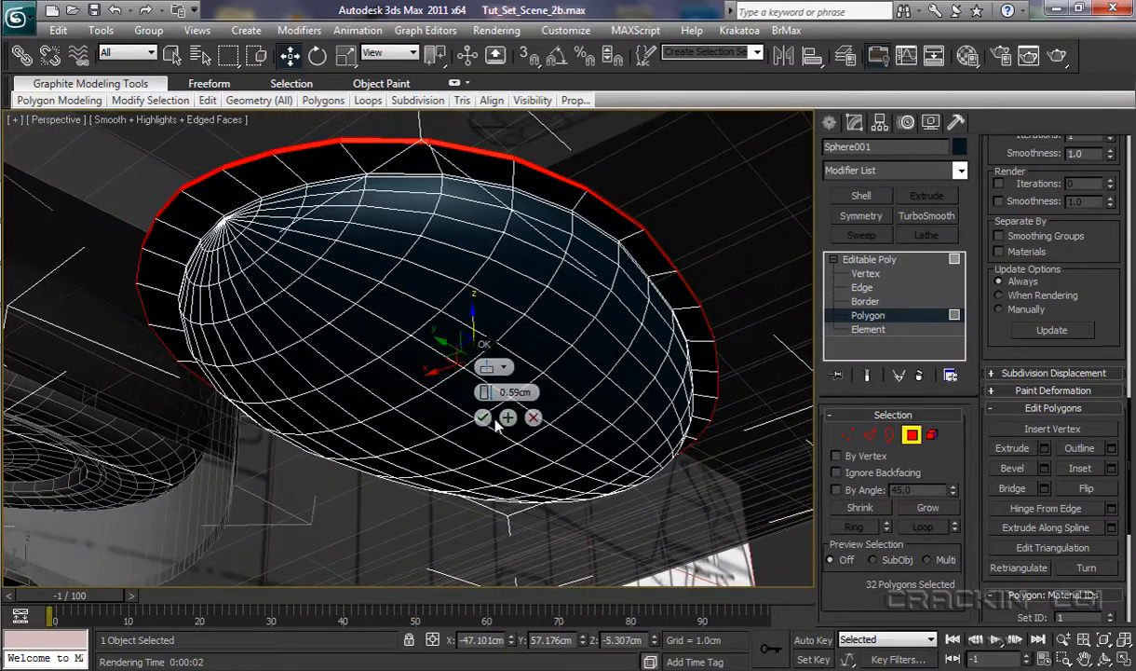
{"action": "left_click", "coordinate": [483, 419]}
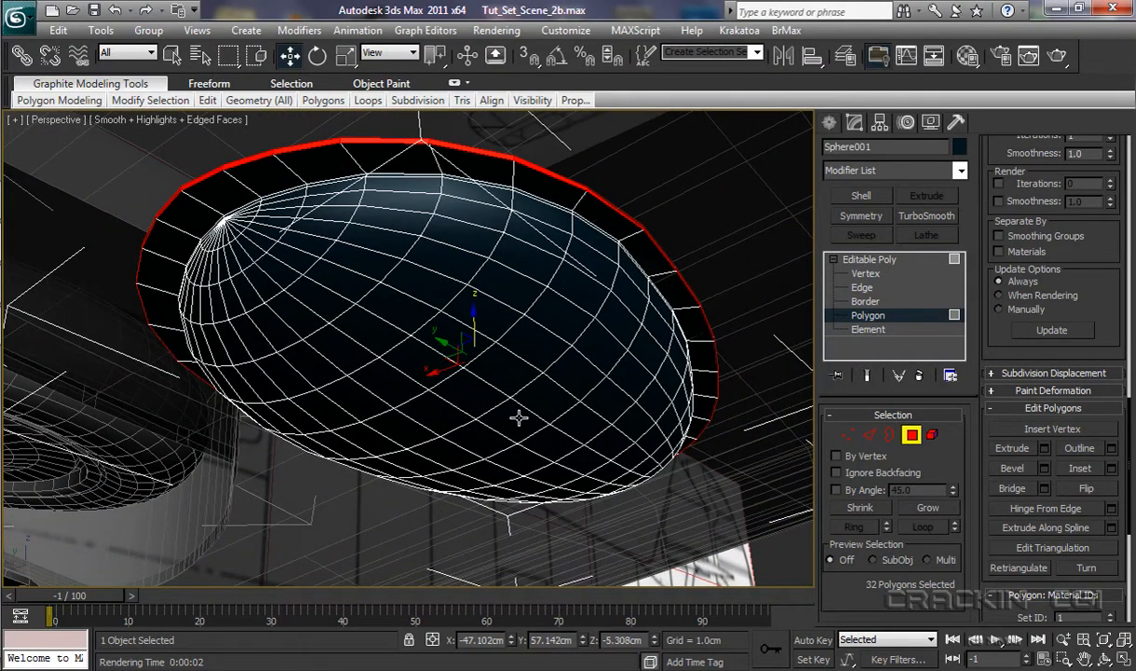
{"action": "left_click", "coordinate": [872, 260]}
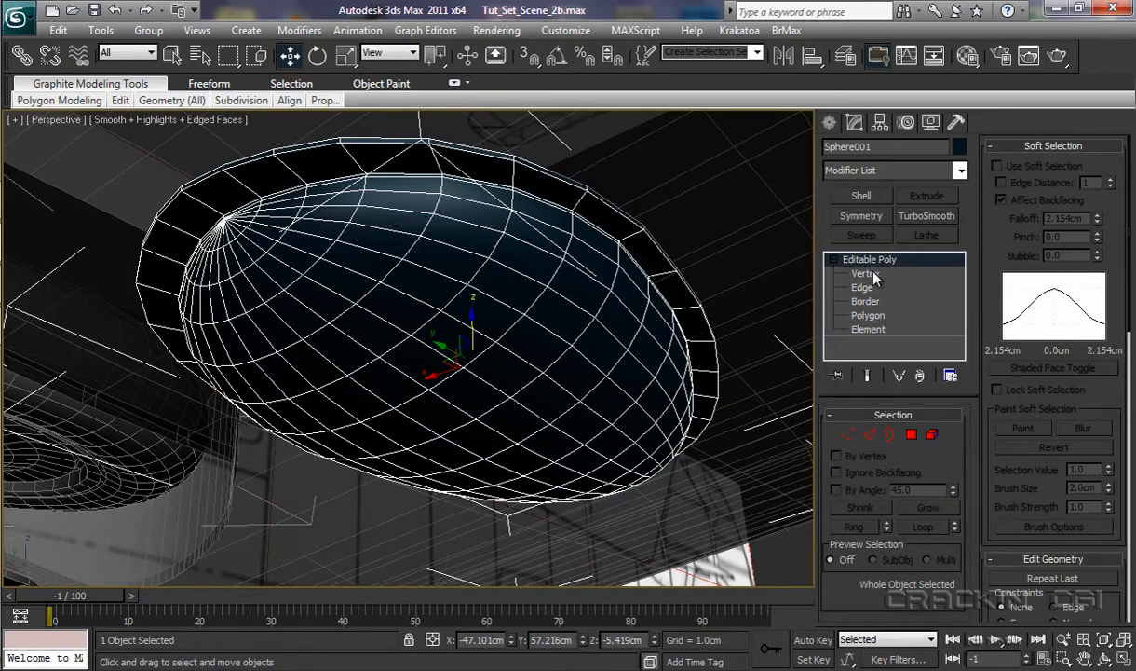
Step: Unfreeze Wing_L in the Front_Wing layer, select the wing and turn off its see-through display so it shows solid
{"action": "left_click", "coordinate": [846, 57]}
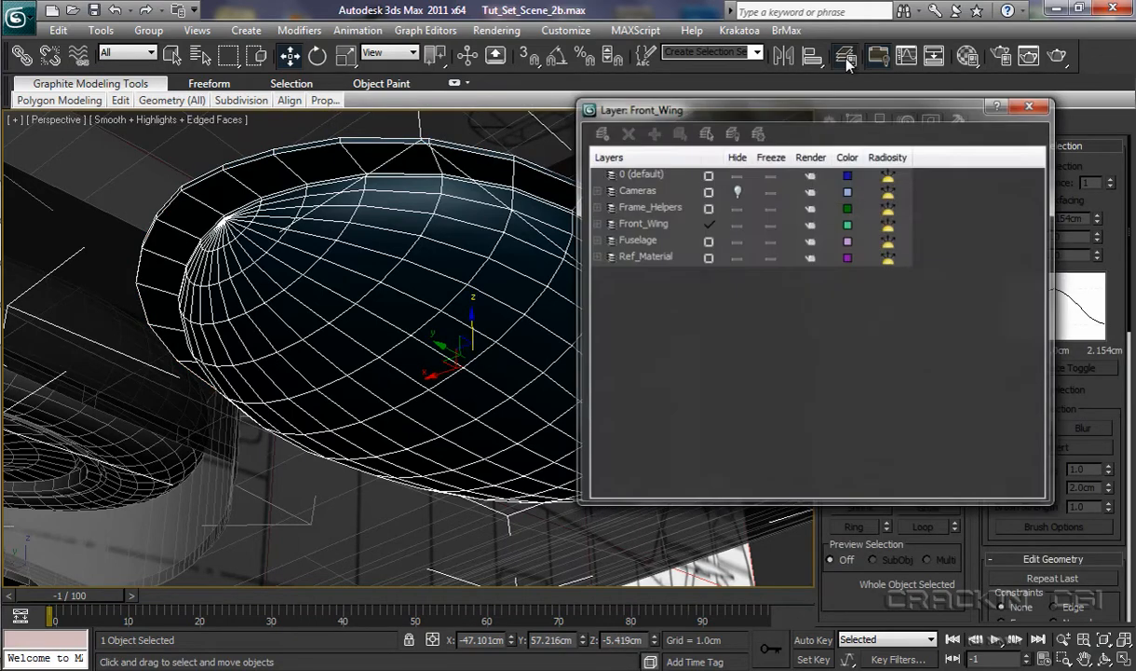
{"action": "left_click", "coordinate": [595, 225]}
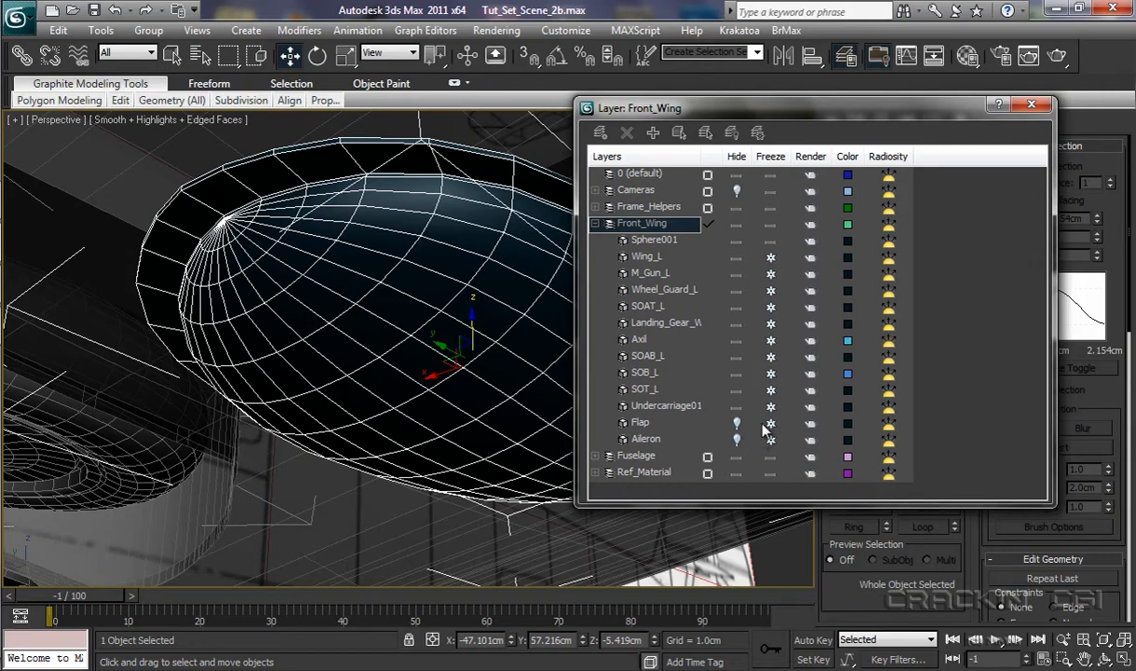
{"action": "left_click", "coordinate": [772, 257]}
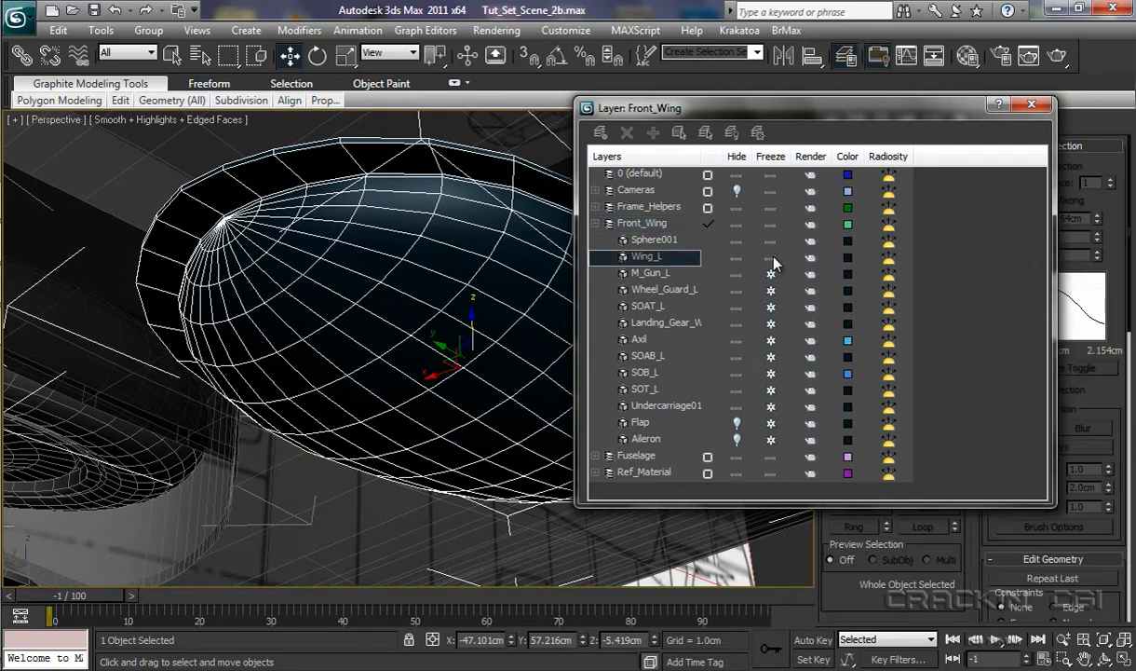
{"action": "left_click", "coordinate": [1032, 107]}
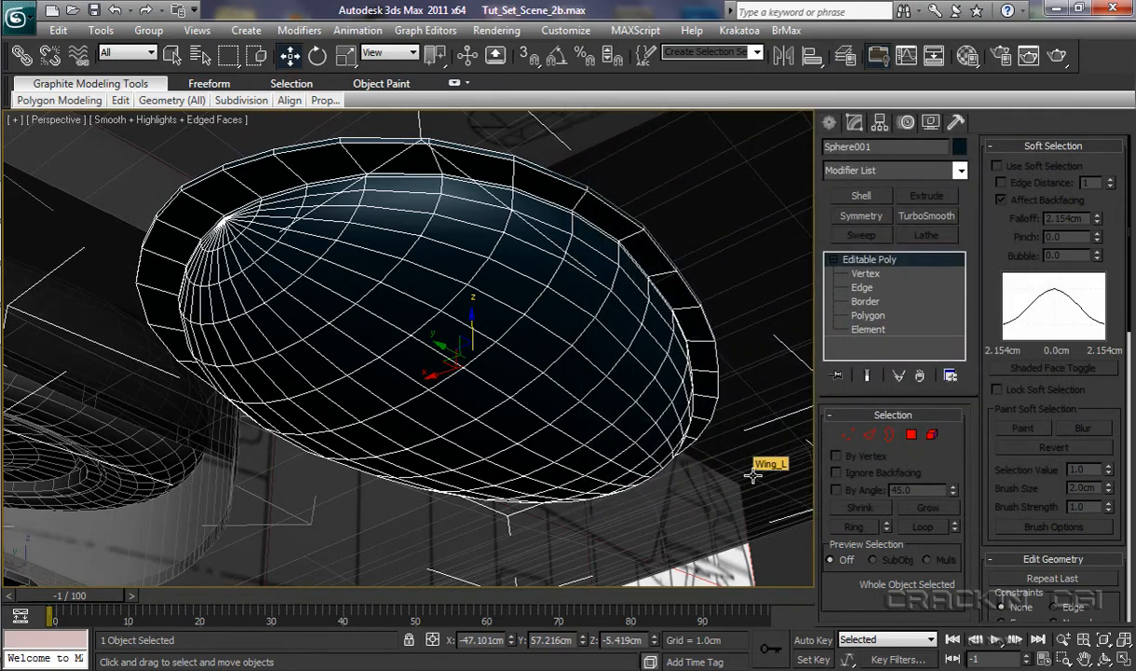
{"action": "left_click", "coordinate": [752, 475]}
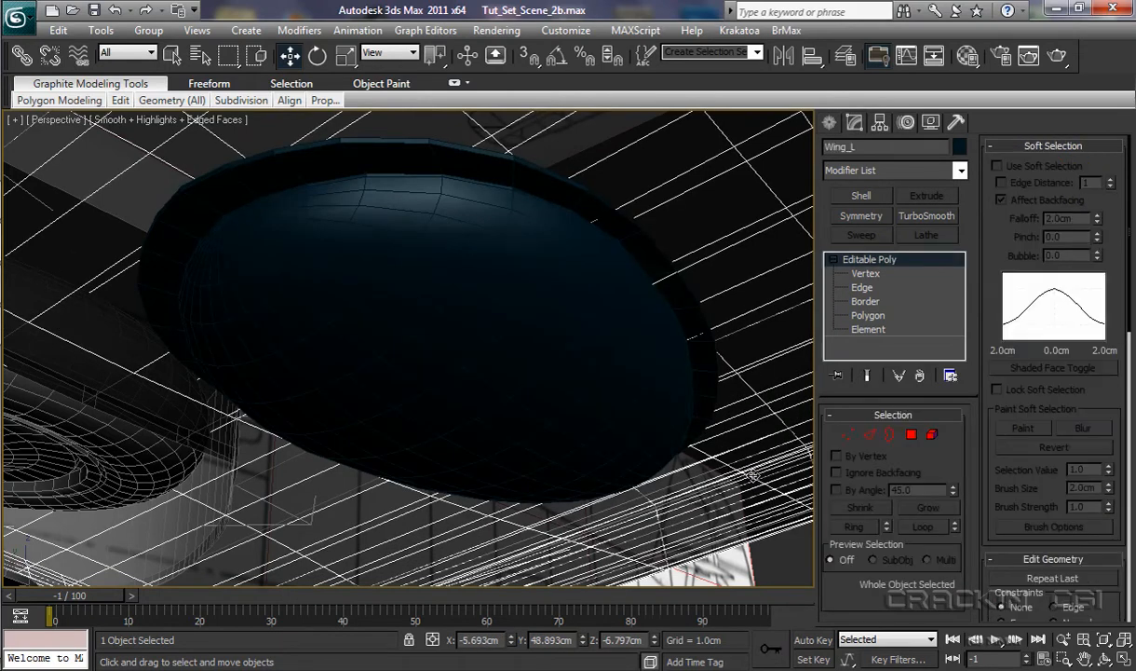
{"action": "scroll", "coordinate": [753, 475], "scroll_direction": "down", "scroll_amount": 2}
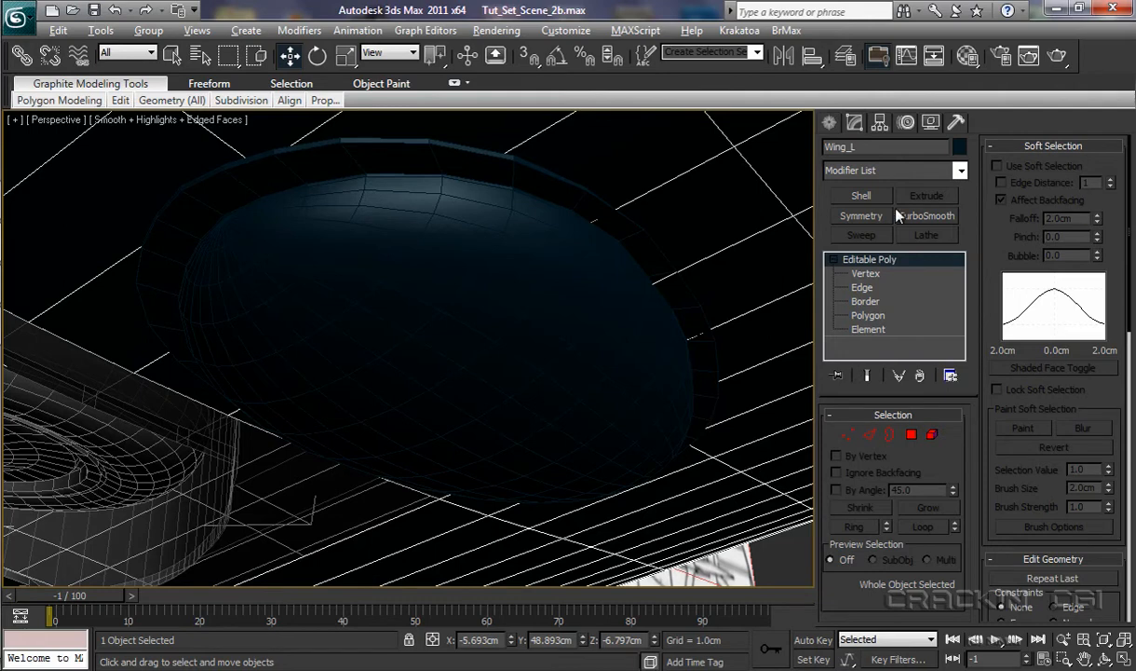
Step: Freeze Wing_L in the Front_Wing layer again
{"action": "left_click", "coordinate": [850, 58]}
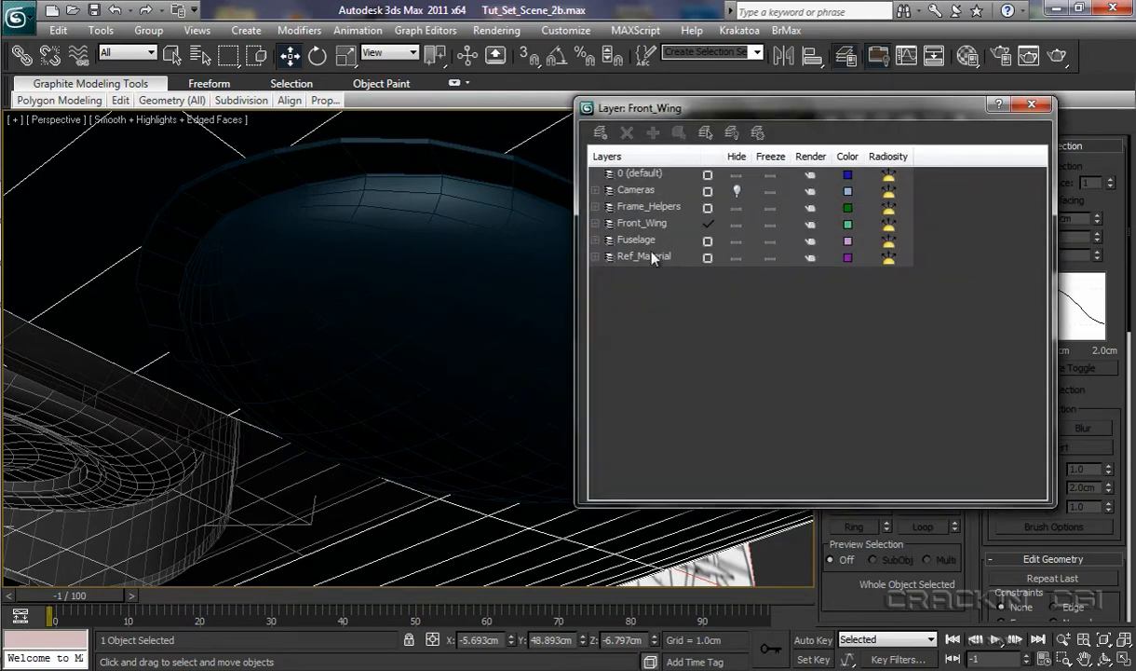
{"action": "left_click", "coordinate": [597, 224]}
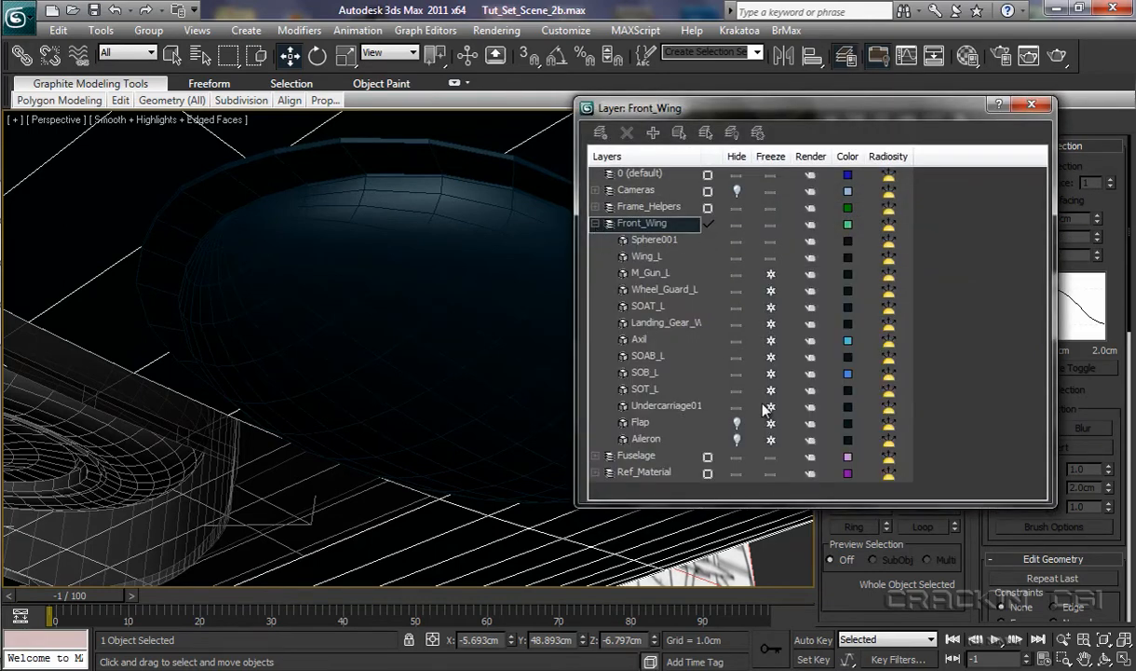
{"action": "left_click", "coordinate": [771, 258]}
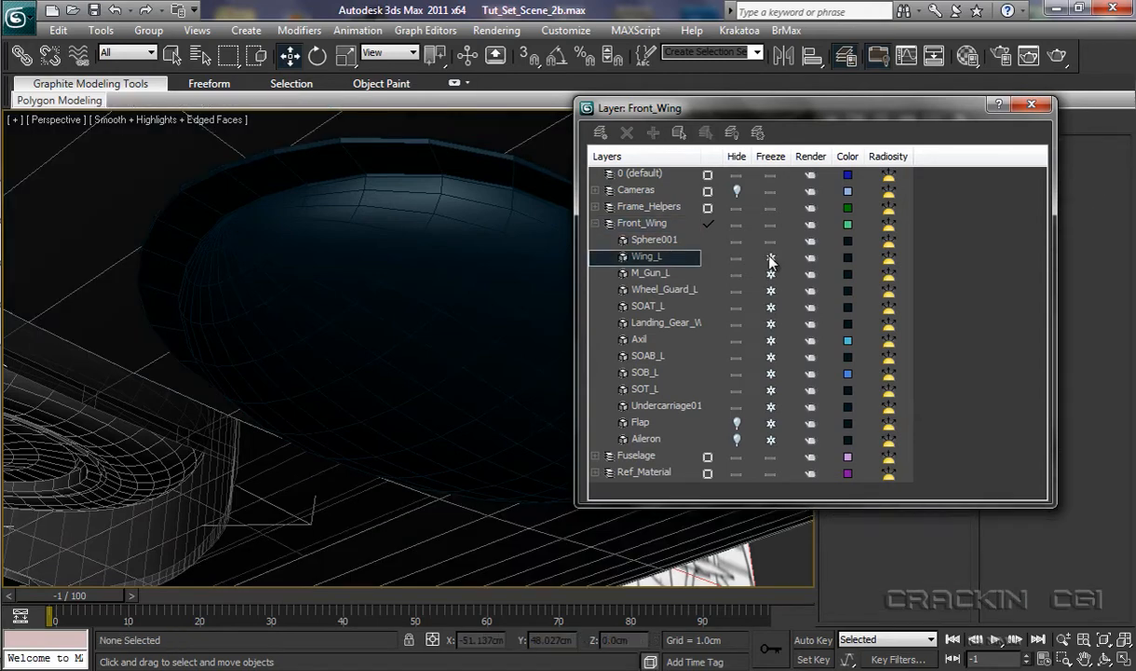
{"action": "left_click", "coordinate": [1032, 105]}
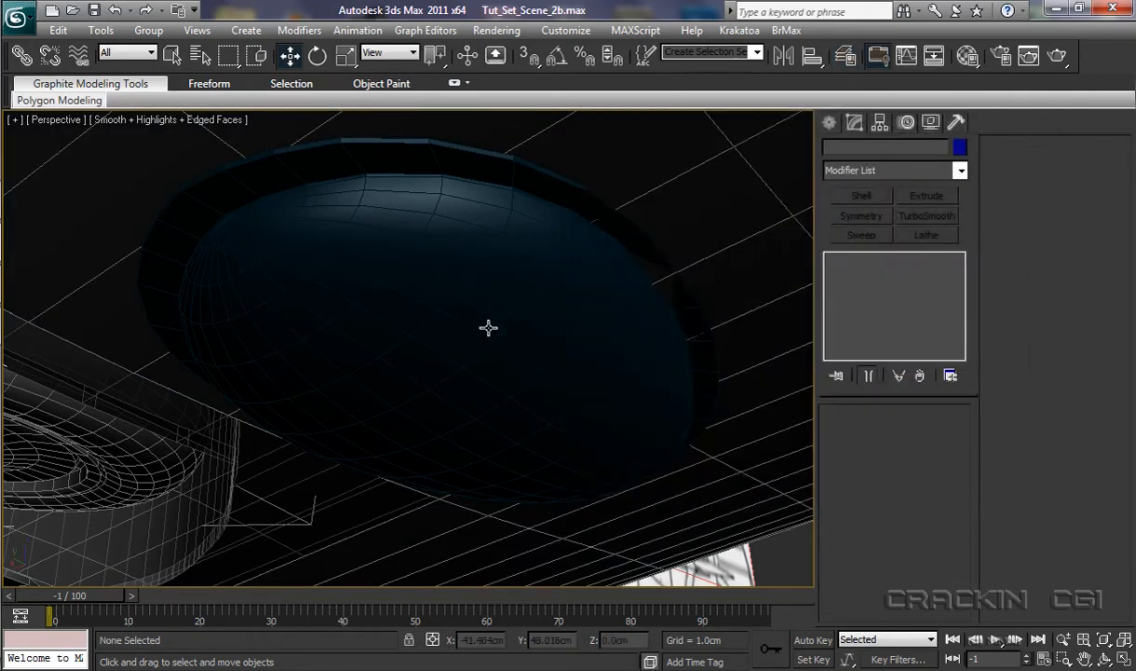
Step: Select the egg-shaped bulge Sphere001, enter vertex editing and enable Ignore Backfacing
{"action": "left_click", "coordinate": [508, 312]}
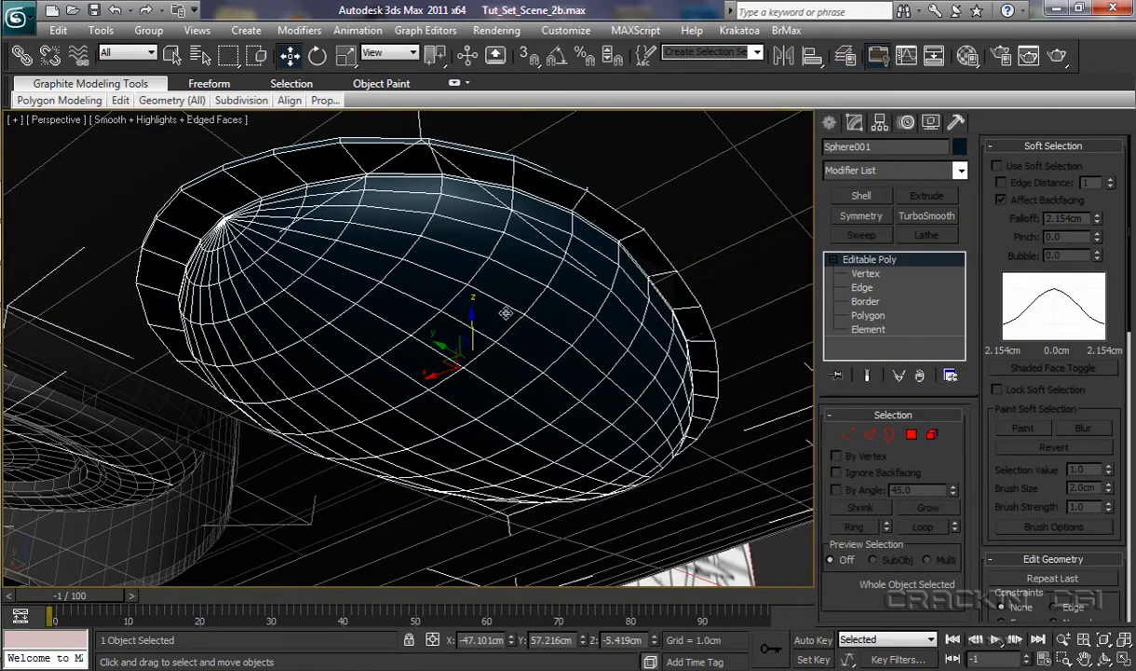
{"action": "mouse_move", "coordinate": [625, 361]}
{"action": "middle_mouse_down", "text": "alt"}
{"action": "mouse_move", "coordinate": [581, 384]}
{"action": "mouse_move", "coordinate": [647, 410]}
{"action": "mouse_move", "coordinate": [615, 380]}
{"action": "middle_mouse_up", "text": "alt"}
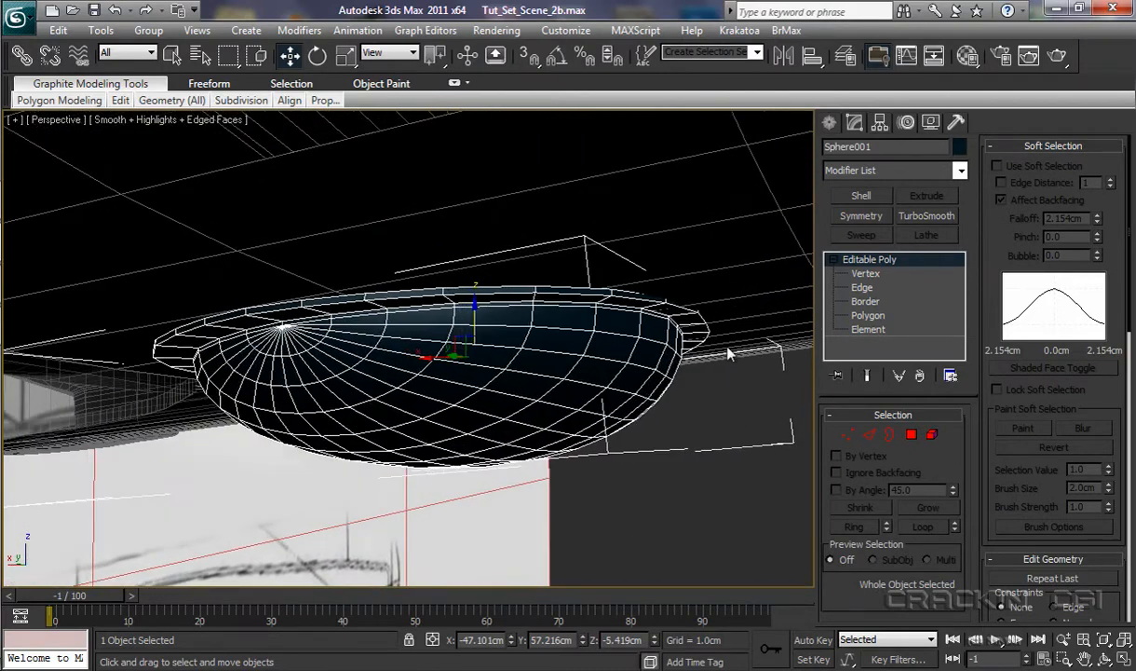
{"action": "left_click", "coordinate": [866, 274]}
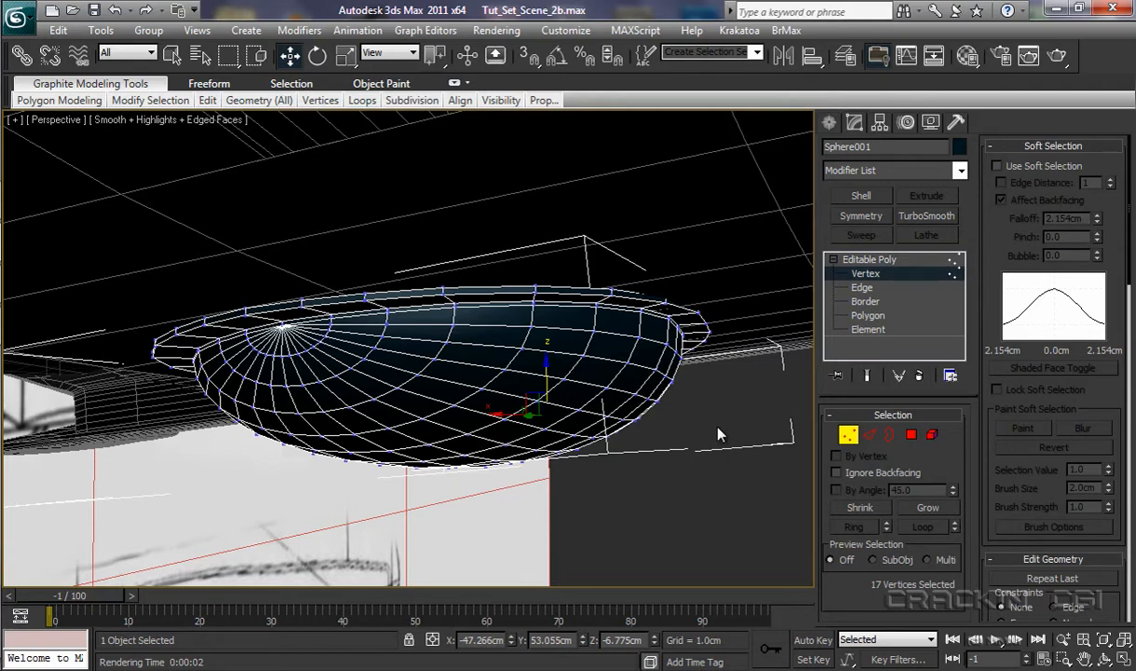
{"action": "left_click", "coordinate": [837, 473]}
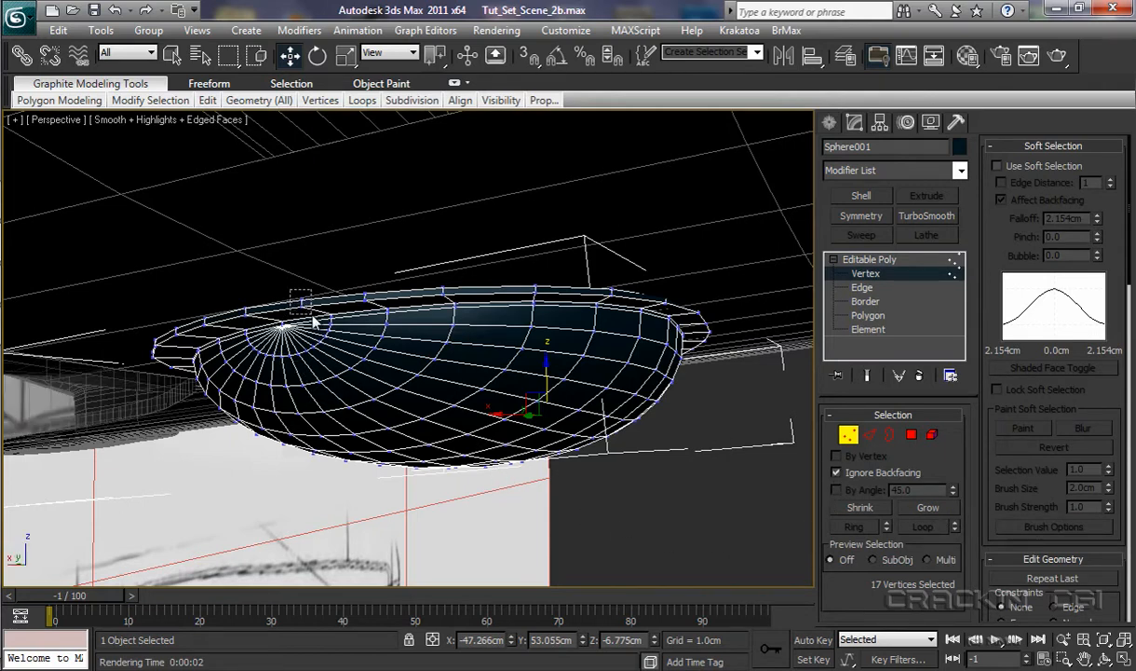
Step: Raise the first four vertex pairs on the flange's outer edge near the +Y end to the wing's underside, the first by about 0.27cm
{"action": "left_click_drag", "start_coordinate": [312, 317], "coordinate": [307, 309]}
{"action": "left_click_drag", "start_coordinate": [306, 257], "coordinate": [318, 243]}
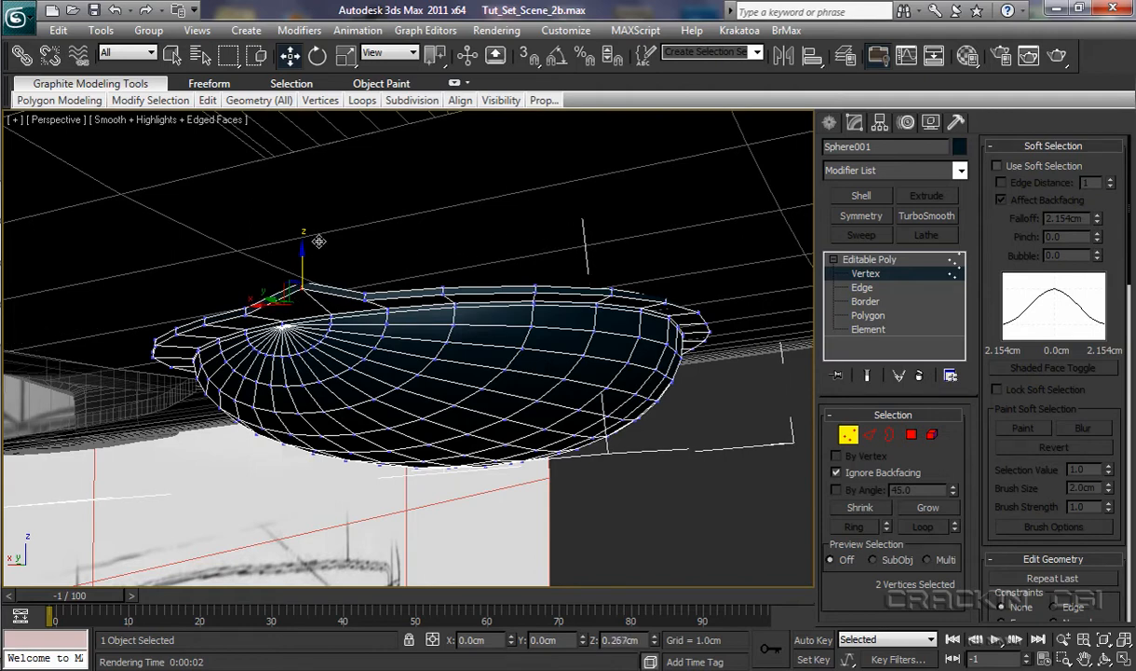
{"action": "left_click_drag", "start_coordinate": [318, 241], "coordinate": [366, 236]}
{"action": "left_click", "coordinate": [365, 285]}
{"action": "left_click_drag", "start_coordinate": [454, 301], "coordinate": [455, 298]}
{"action": "left_click", "coordinate": [466, 256]}
{"action": "left_click_drag", "start_coordinate": [448, 247], "coordinate": [448, 235]}
{"action": "left_click_drag", "start_coordinate": [524, 274], "coordinate": [542, 295]}
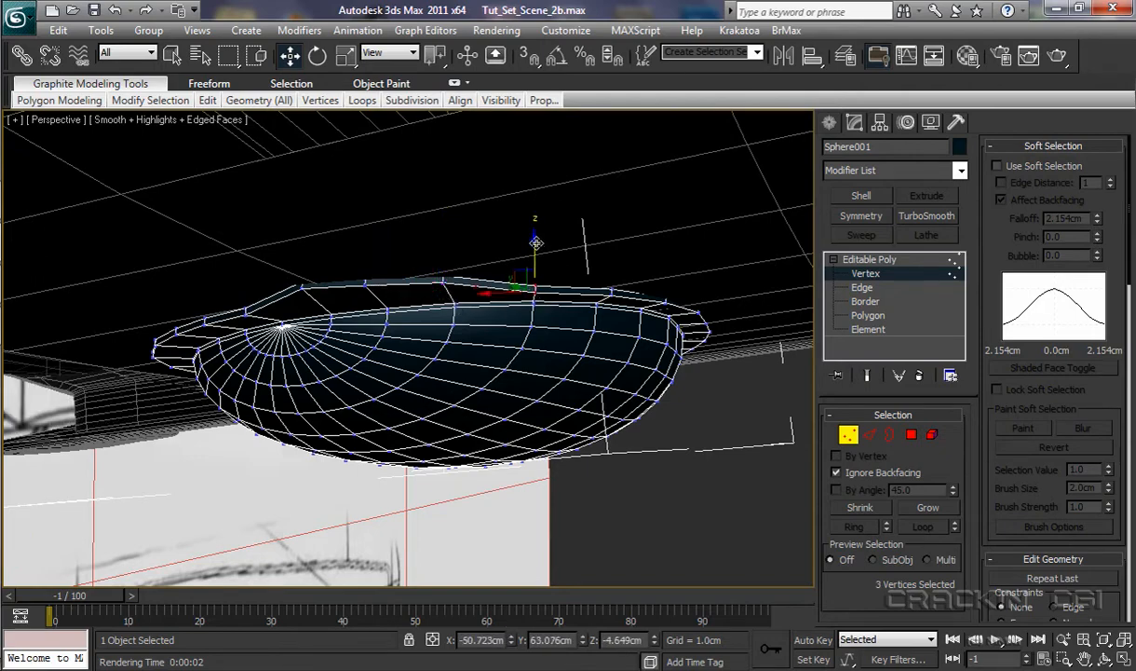
{"action": "left_click_drag", "start_coordinate": [535, 239], "coordinate": [538, 225]}
Step: Fit the next three flange vertex pairs along the outboard side to the wing surface with small vertical moves
{"action": "middle_click_drag", "start_coordinate": [542, 297], "coordinate": [611, 294], "text": "alt"}
{"action": "left_click_drag", "start_coordinate": [616, 270], "coordinate": [633, 299]}
{"action": "left_click_drag", "start_coordinate": [627, 250], "coordinate": [627, 244]}
{"action": "left_click_drag", "start_coordinate": [703, 284], "coordinate": [721, 303]}
{"action": "left_click_drag", "start_coordinate": [712, 249], "coordinate": [711, 250]}
{"action": "middle_click_drag", "start_coordinate": [595, 398], "coordinate": [565, 376]}
{"action": "left_click_drag", "start_coordinate": [606, 290], "coordinate": [626, 312]}
{"action": "left_click_drag", "start_coordinate": [618, 255], "coordinate": [620, 256]}
Step: Lower the three flange vertex pairs just past the middle of the outboard side slightly to follow the wing surface
{"action": "middle_click_drag", "start_coordinate": [591, 373], "coordinate": [364, 395]}
{"action": "middle_click_drag", "start_coordinate": [363, 395], "coordinate": [482, 379], "text": "alt"}
{"action": "left_click_drag", "start_coordinate": [483, 315], "coordinate": [503, 347]}
{"action": "left_click_drag", "start_coordinate": [493, 275], "coordinate": [495, 280]}
{"action": "left_click_drag", "start_coordinate": [571, 328], "coordinate": [595, 360]}
{"action": "left_click_drag", "start_coordinate": [582, 293], "coordinate": [585, 300]}
{"action": "middle_click_drag", "start_coordinate": [542, 371], "coordinate": [635, 360], "text": "alt"}
{"action": "left_click_drag", "start_coordinate": [660, 333], "coordinate": [685, 360]}
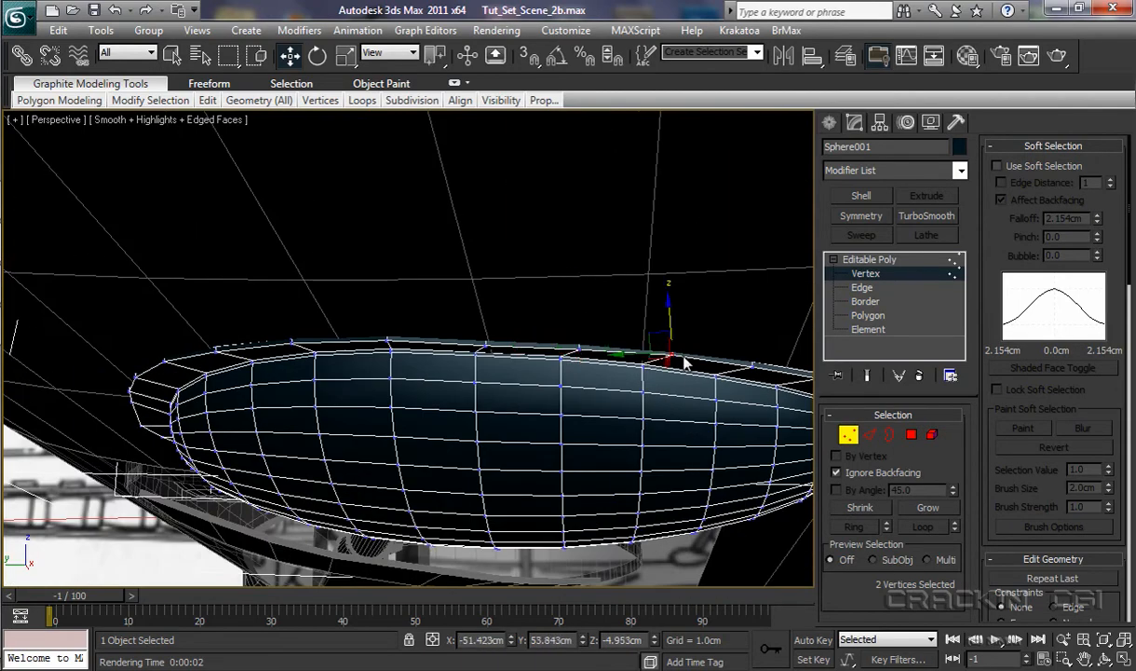
{"action": "left_click_drag", "start_coordinate": [670, 306], "coordinate": [673, 310]}
Step: Lower the next two outboard flange vertex pairs towards the -Y end, the last to about Z -5.14cm
{"action": "middle_click_drag", "start_coordinate": [558, 396], "coordinate": [354, 402]}
{"action": "middle_click_drag", "start_coordinate": [354, 402], "coordinate": [465, 384], "text": "alt"}
{"action": "left_click_drag", "start_coordinate": [539, 349], "coordinate": [563, 377]}
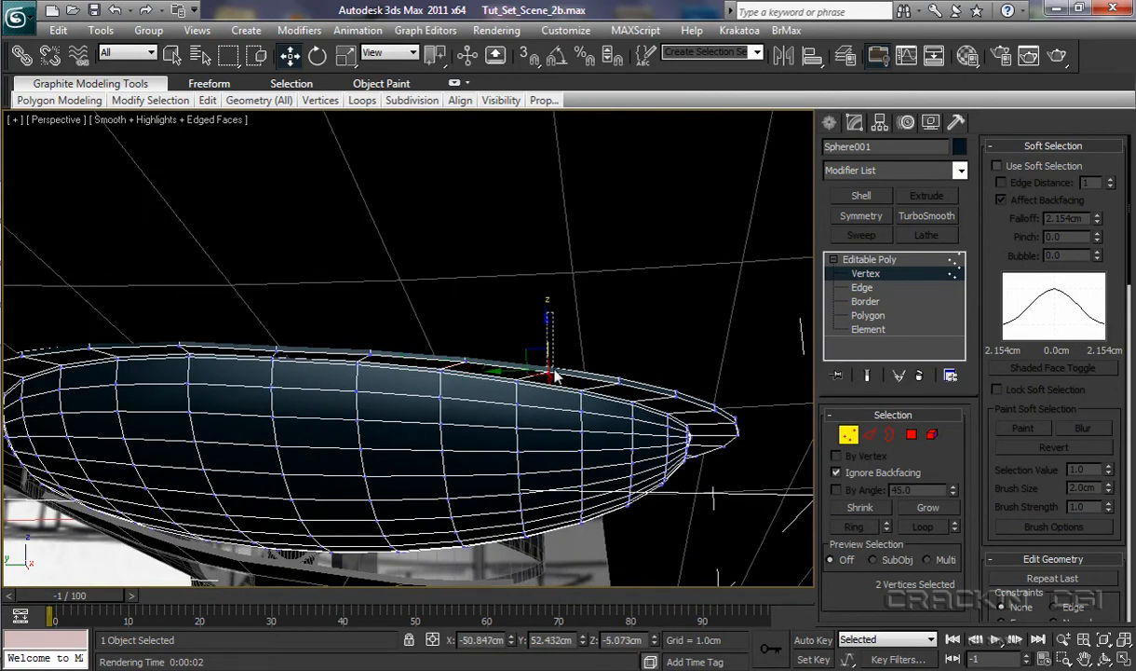
{"action": "left_click_drag", "start_coordinate": [550, 314], "coordinate": [552, 319]}
{"action": "left_click_drag", "start_coordinate": [609, 359], "coordinate": [633, 389]}
{"action": "left_click_drag", "start_coordinate": [616, 327], "coordinate": [619, 334]}
Step: Raise the four flange vertex pairs curving into the -Y end to the wing, stepping from about Z -5.2cm to Z -5.579cm
{"action": "middle_click_drag", "start_coordinate": [643, 396], "coordinate": [458, 396]}
{"action": "middle_click_drag", "start_coordinate": [457, 396], "coordinate": [519, 376], "text": "alt"}
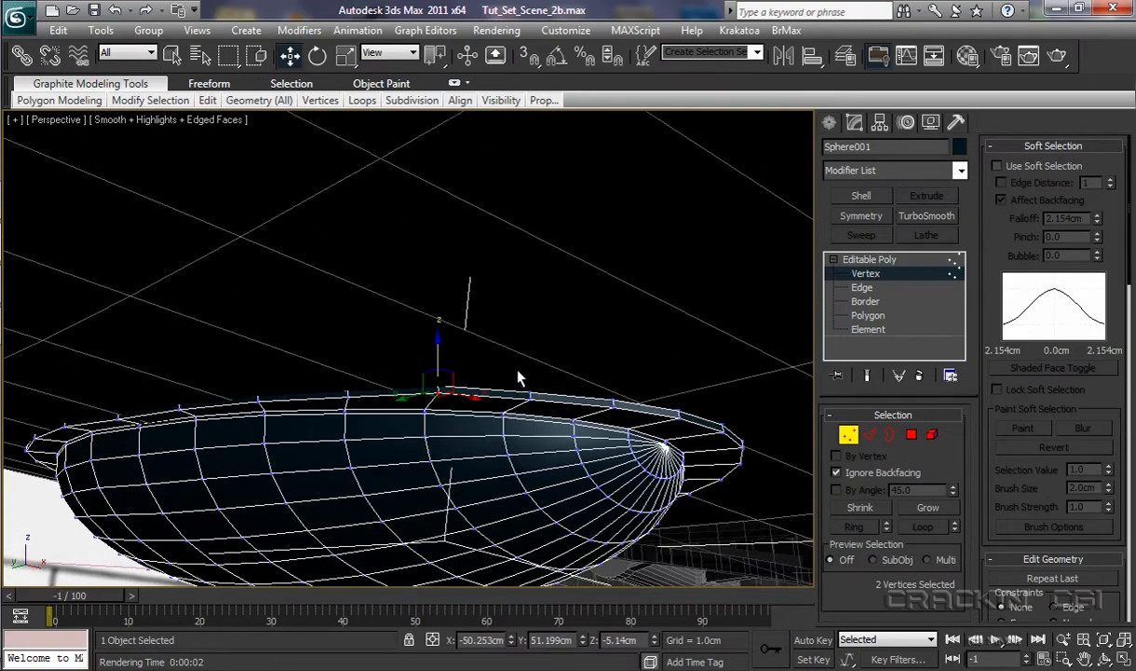
{"action": "left_click_drag", "start_coordinate": [520, 375], "coordinate": [534, 349]}
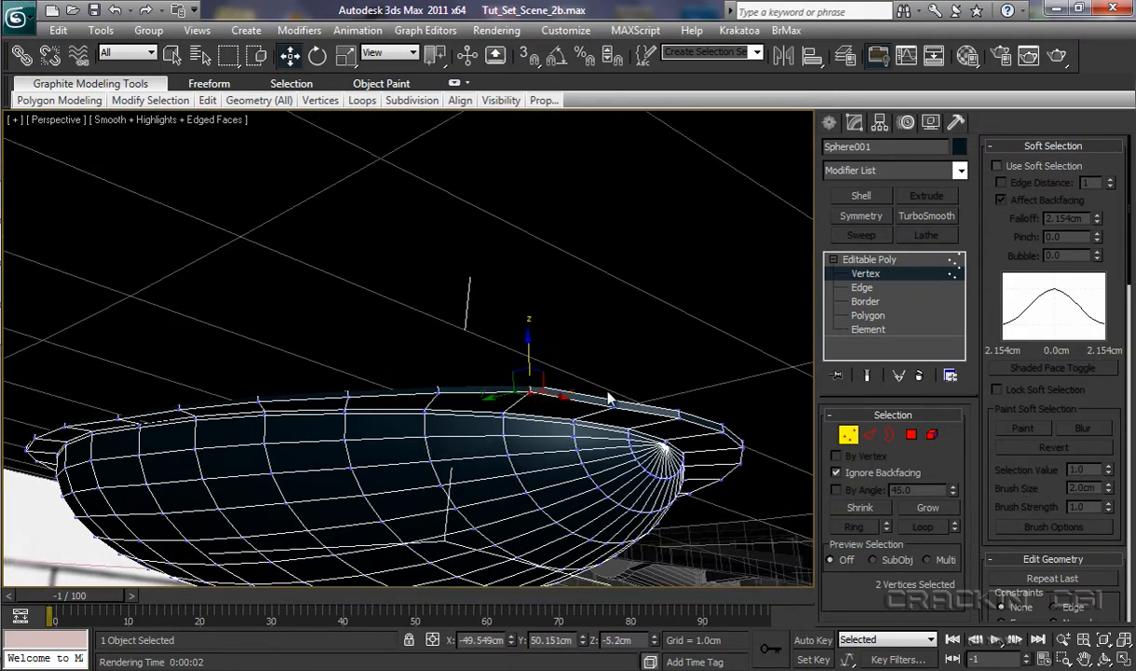
{"action": "left_click_drag", "start_coordinate": [604, 389], "coordinate": [626, 417]}
{"action": "left_click_drag", "start_coordinate": [614, 364], "coordinate": [615, 356]}
{"action": "left_click_drag", "start_coordinate": [668, 405], "coordinate": [692, 428]}
{"action": "left_click_drag", "start_coordinate": [678, 373], "coordinate": [681, 359]}
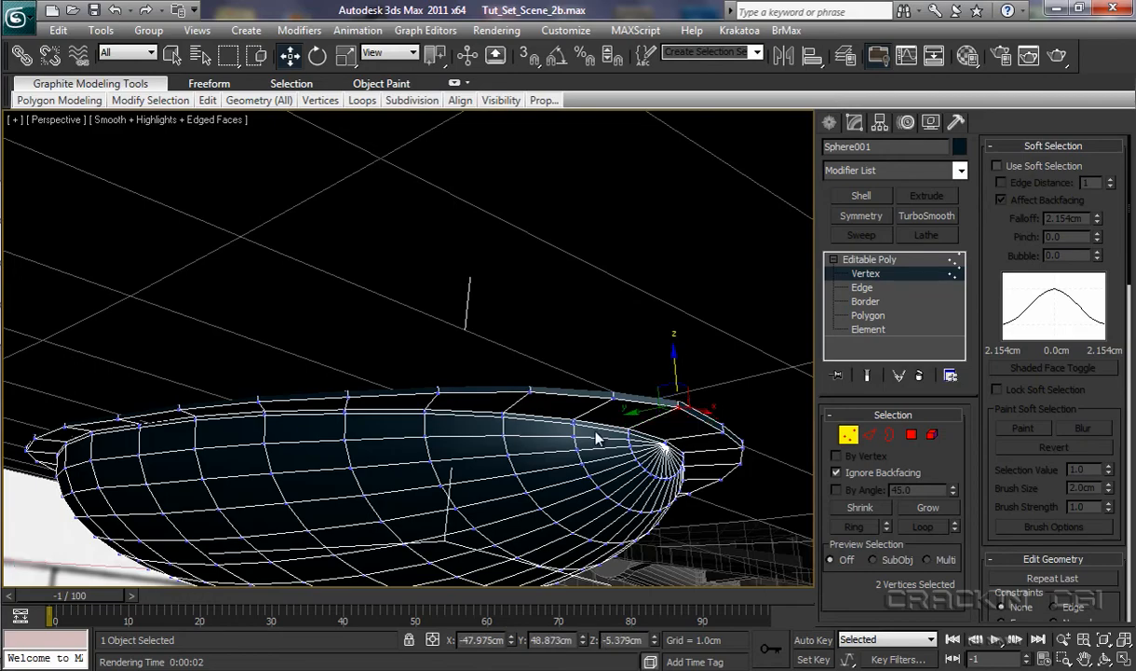
{"action": "middle_click_drag", "start_coordinate": [598, 436], "coordinate": [502, 427], "text": "alt"}
{"action": "left_click_drag", "start_coordinate": [517, 389], "coordinate": [543, 426]}
{"action": "left_click_drag", "start_coordinate": [529, 367], "coordinate": [536, 353]}
Step: Raise the three flange vertex groups around the -Y tip to the wing, ending at about Z -5.78cm and Z -5.903cm
{"action": "middle_click_drag", "start_coordinate": [642, 413], "coordinate": [520, 441], "text": "alt"}
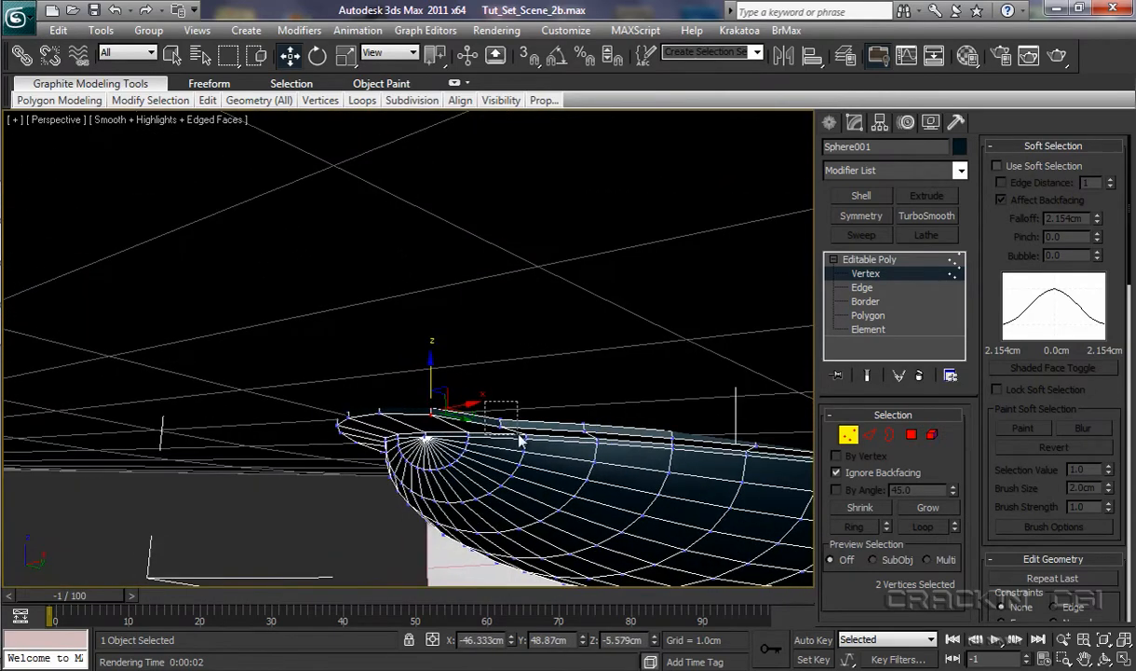
{"action": "left_click_drag", "start_coordinate": [518, 435], "coordinate": [519, 437]}
{"action": "left_click_drag", "start_coordinate": [500, 380], "coordinate": [502, 373]}
{"action": "left_click_drag", "start_coordinate": [571, 406], "coordinate": [603, 438]}
{"action": "left_click_drag", "start_coordinate": [586, 383], "coordinate": [587, 377]}
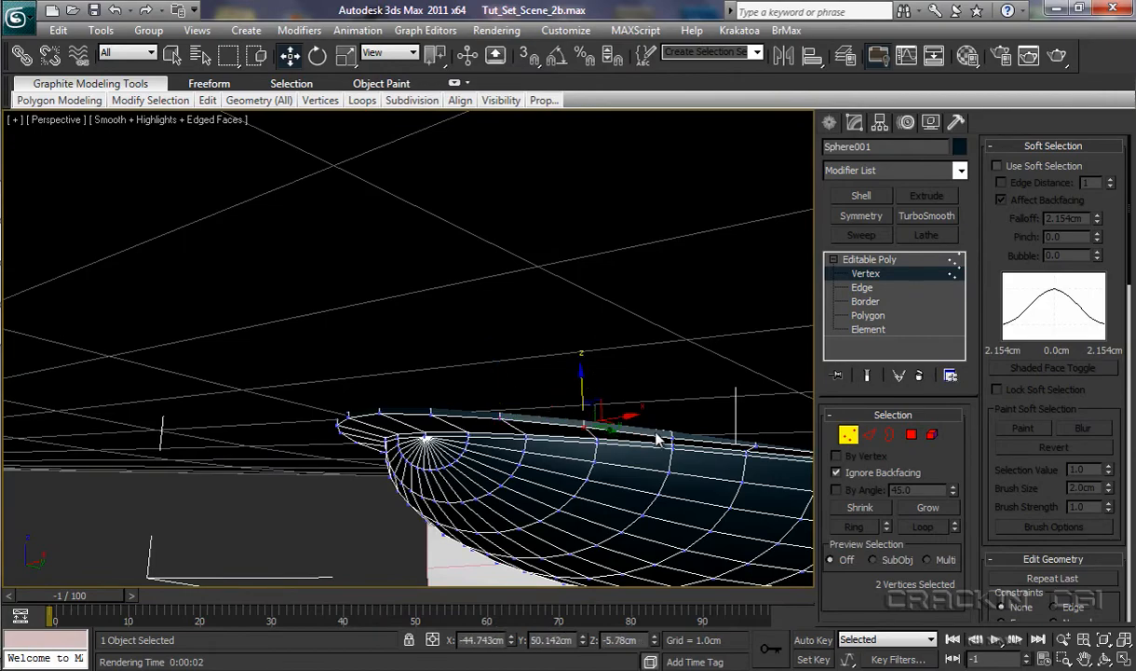
{"action": "middle_click_drag", "start_coordinate": [658, 437], "coordinate": [452, 387]}
{"action": "left_click_drag", "start_coordinate": [557, 411], "coordinate": [558, 412]}
{"action": "left_click_drag", "start_coordinate": [540, 381], "coordinate": [557, 412]}
{"action": "left_click_drag", "start_coordinate": [548, 373], "coordinate": [548, 366]}
Step: Lower the next four flange vertex groups along the inboard side onto the wing surface, the last to about Z -5.891cm
{"action": "middle_click_drag", "start_coordinate": [573, 449], "coordinate": [284, 396]}
{"action": "scroll", "coordinate": [469, 451], "scroll_direction": "up", "scroll_amount": 3}
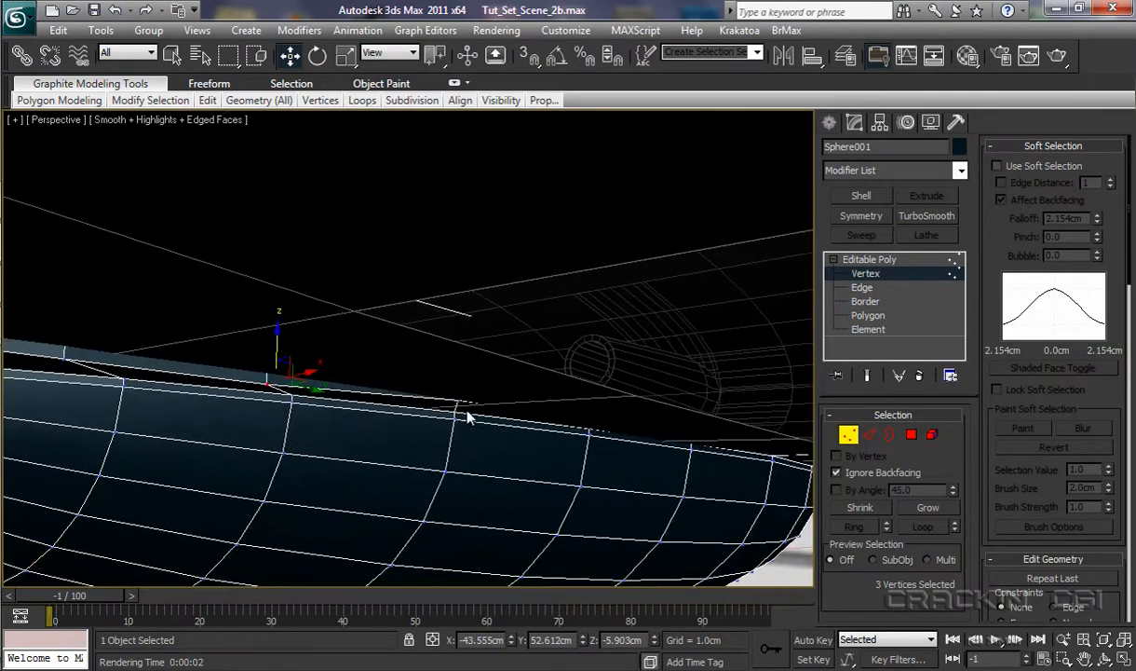
{"action": "left_click_drag", "start_coordinate": [458, 357], "coordinate": [459, 365]}
{"action": "middle_click_drag", "start_coordinate": [460, 365], "coordinate": [437, 425], "text": "alt"}
{"action": "left_click_drag", "start_coordinate": [460, 368], "coordinate": [510, 417]}
{"action": "left_click_drag", "start_coordinate": [494, 363], "coordinate": [494, 372]}
{"action": "left_click_drag", "start_coordinate": [588, 400], "coordinate": [636, 466]}
{"action": "left_click_drag", "start_coordinate": [614, 408], "coordinate": [616, 417]}
{"action": "middle_click_drag", "start_coordinate": [601, 424], "coordinate": [470, 388], "text": "alt"}
{"action": "left_click_drag", "start_coordinate": [462, 393], "coordinate": [500, 430]}
{"action": "left_click_drag", "start_coordinate": [474, 371], "coordinate": [476, 378]}
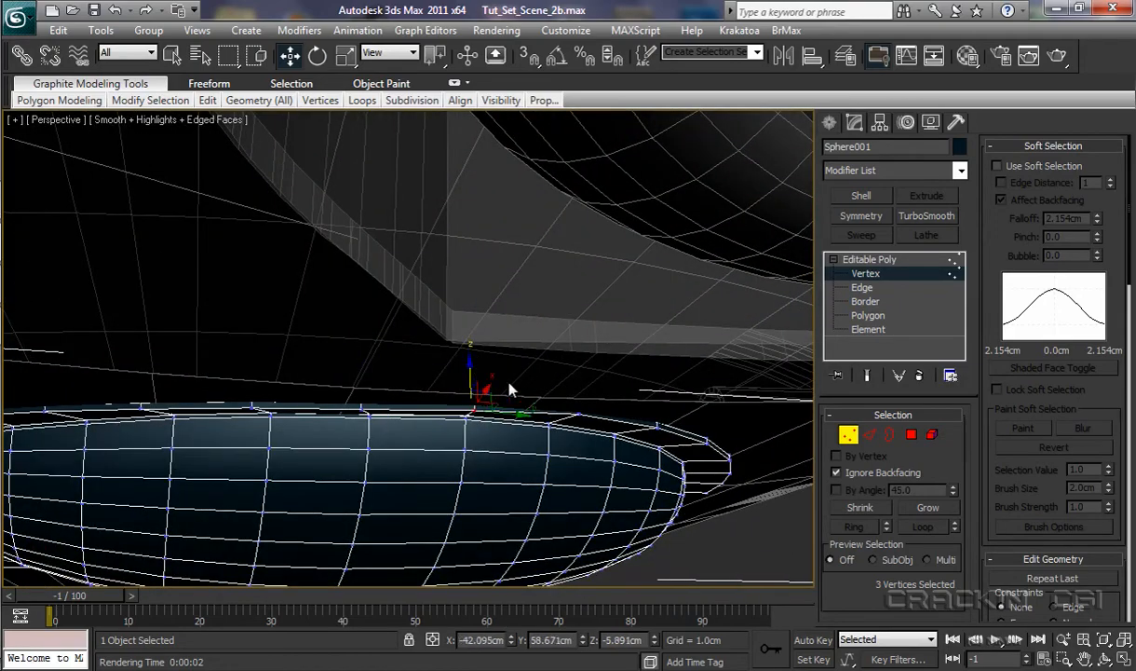
Step: Raise the next inboard flange vertex pairs towards the +Y end to meet the wing, the last by about 0.09cm
{"action": "left_click_drag", "start_coordinate": [562, 395], "coordinate": [594, 426]}
{"action": "middle_click_drag", "start_coordinate": [587, 438], "coordinate": [517, 391], "text": "alt"}
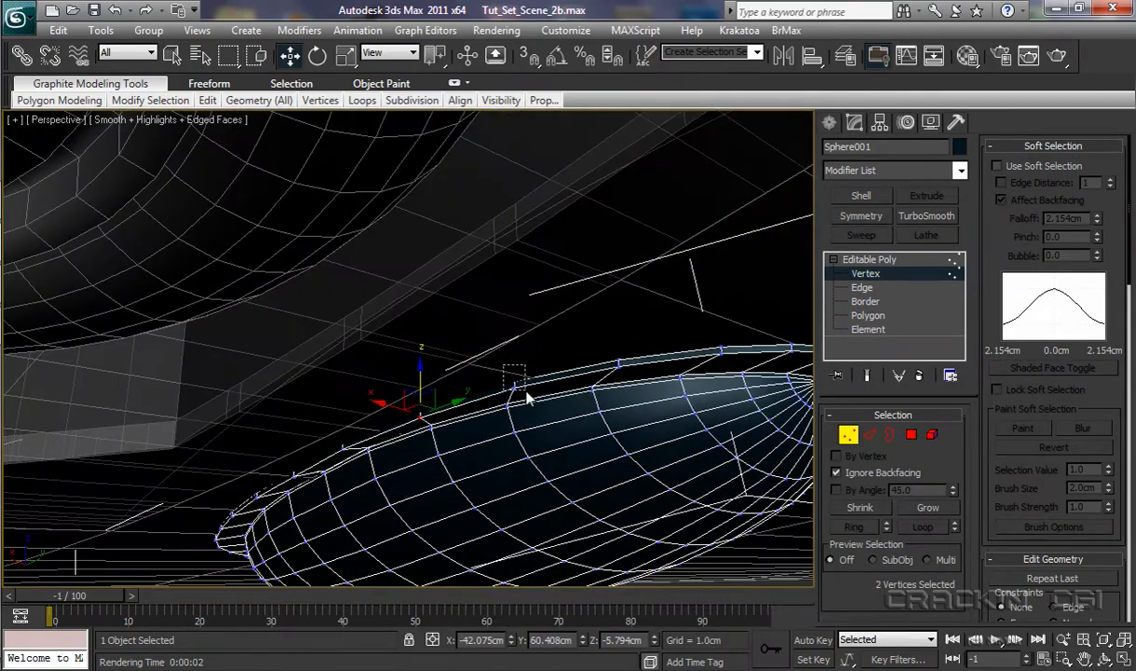
{"action": "left_click_drag", "start_coordinate": [521, 347], "coordinate": [521, 343]}
{"action": "left_click_drag", "start_coordinate": [608, 347], "coordinate": [633, 385]}
{"action": "left_click_drag", "start_coordinate": [617, 318], "coordinate": [617, 325]}
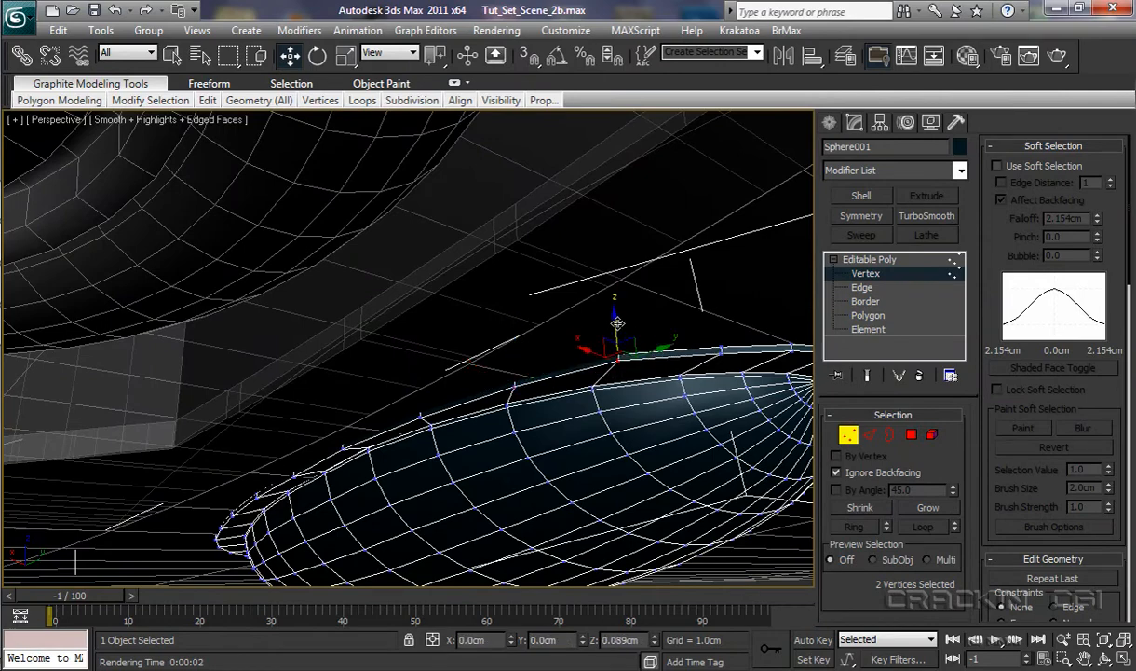
Step: Raise the remaining four flange vertex pairs around the +Y end to the wing, the last to about Z -4.75cm
{"action": "middle_click_drag", "start_coordinate": [447, 442], "coordinate": [225, 476]}
{"action": "left_click_drag", "start_coordinate": [515, 364], "coordinate": [541, 395]}
{"action": "left_click_drag", "start_coordinate": [529, 336], "coordinate": [530, 328]}
{"action": "left_click_drag", "start_coordinate": [588, 361], "coordinate": [613, 392]}
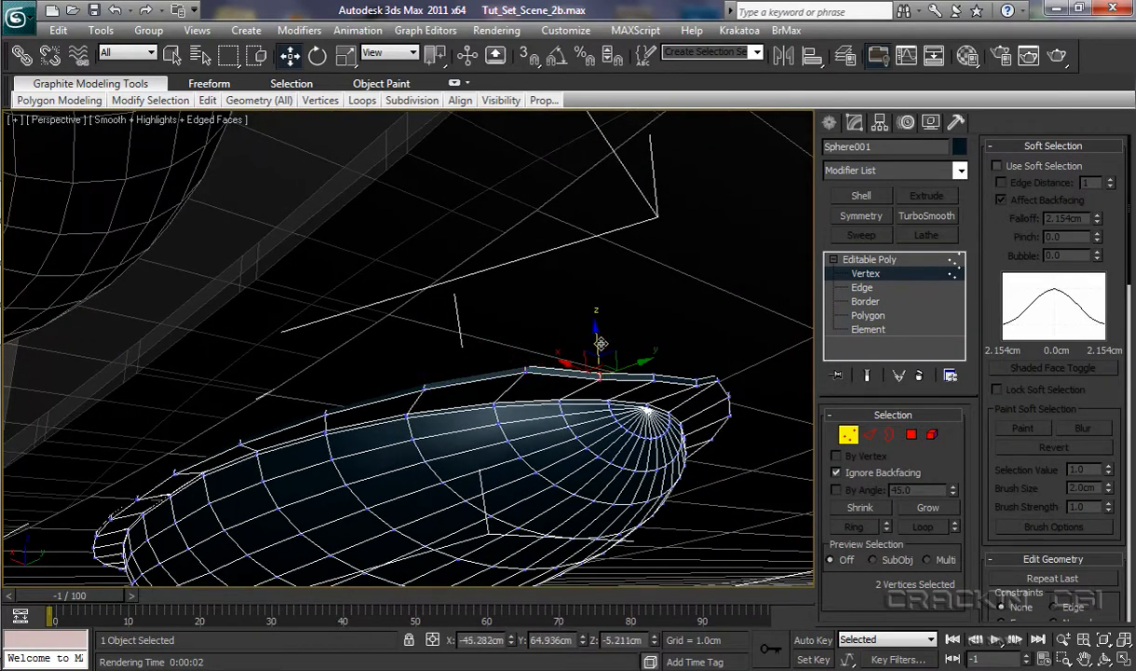
{"action": "left_click_drag", "start_coordinate": [603, 335], "coordinate": [602, 322]}
{"action": "middle_click_drag", "start_coordinate": [678, 376], "coordinate": [589, 386]}
{"action": "left_click_drag", "start_coordinate": [556, 365], "coordinate": [582, 402]}
{"action": "left_click_drag", "start_coordinate": [570, 341], "coordinate": [571, 330]}
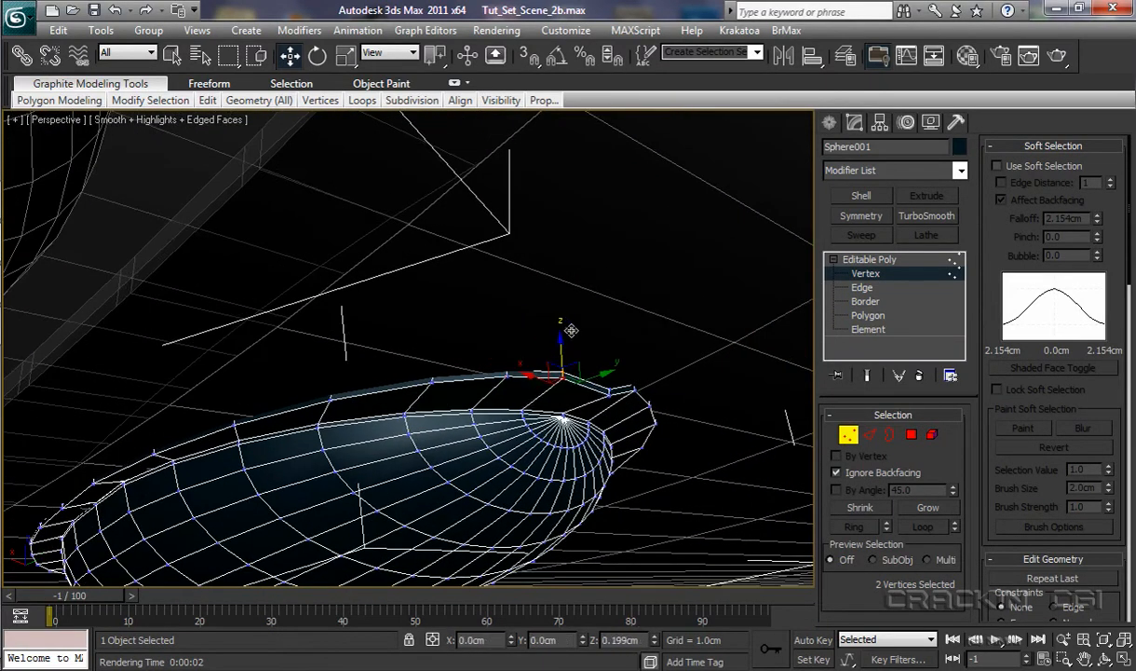
{"action": "left_click_drag", "start_coordinate": [601, 372], "coordinate": [617, 410]}
{"action": "left_click_drag", "start_coordinate": [609, 353], "coordinate": [609, 339]}
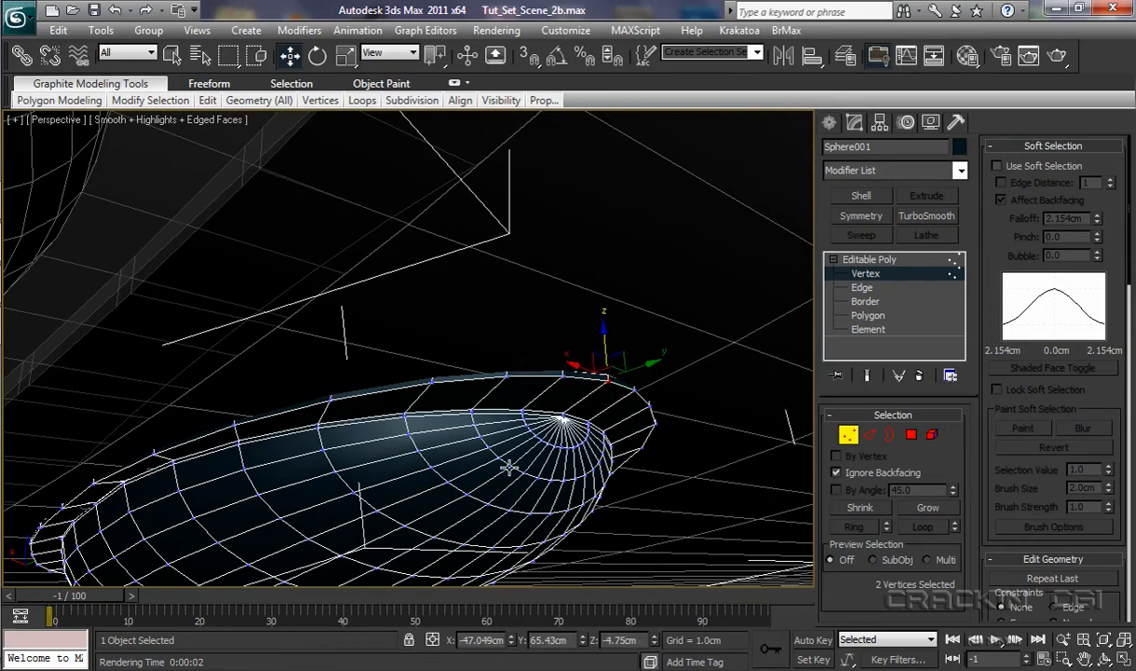
{"action": "scroll", "coordinate": [544, 493], "scroll_direction": "down", "scroll_amount": 2}
{"action": "middle_click_drag", "start_coordinate": [508, 466], "coordinate": [504, 504], "text": "alt"}
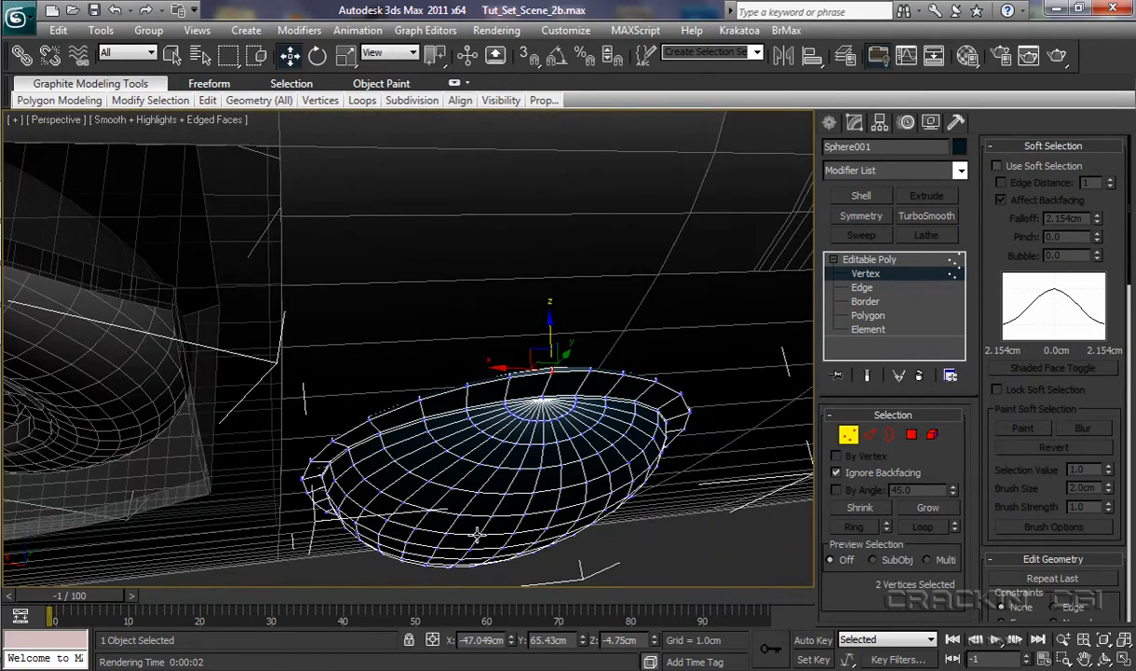